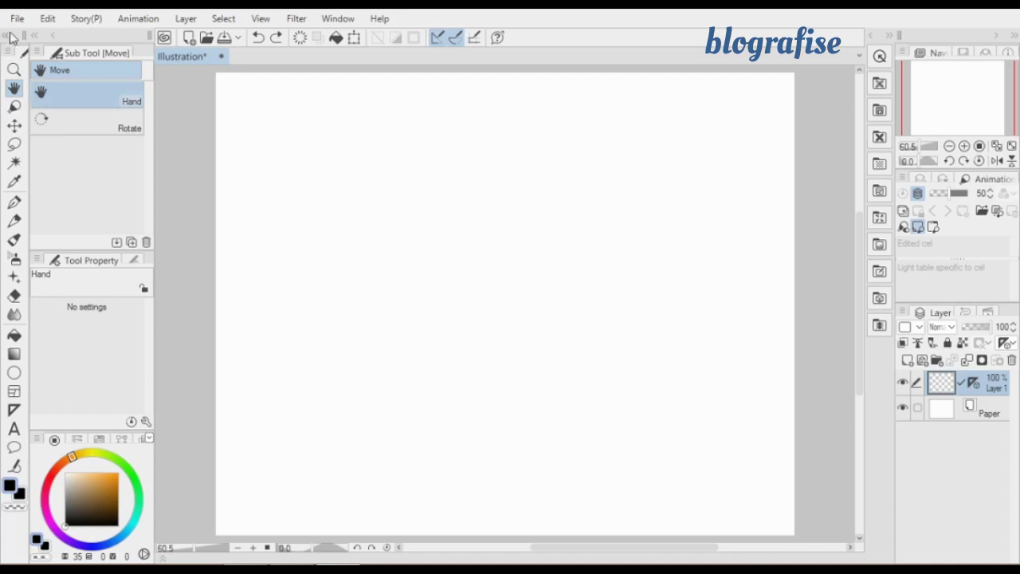
Choose the Linear ruler and replace Layer 1 with a new empty layer above the Paper layer
left_click(15, 409)
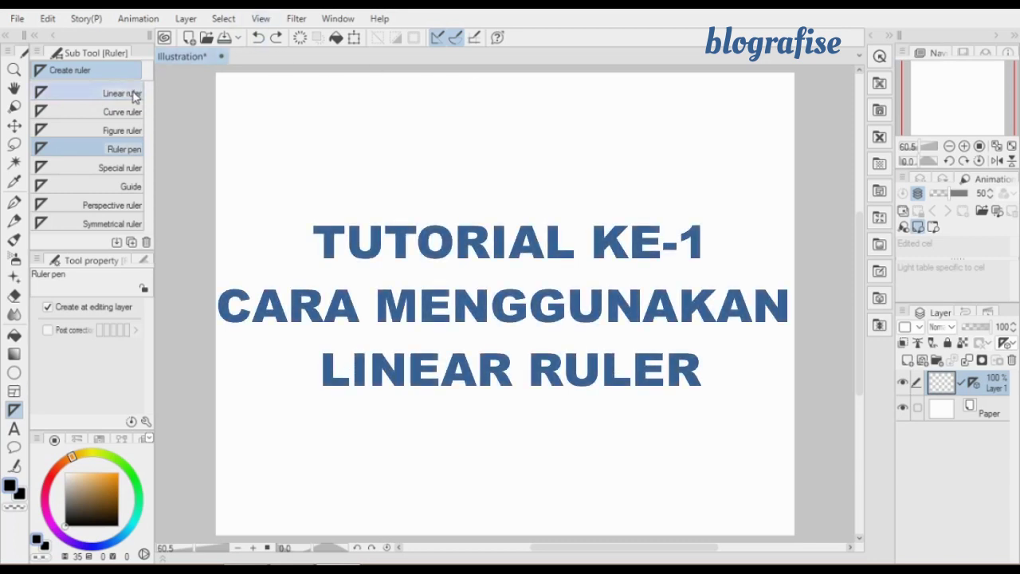
left_click(128, 99)
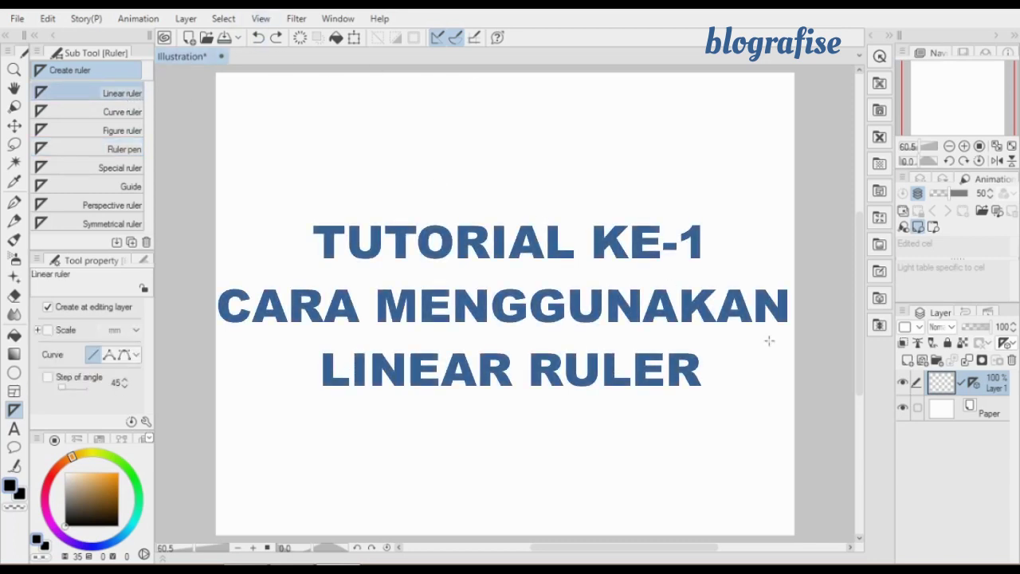
left_click(1011, 361)
left_click(520, 220)
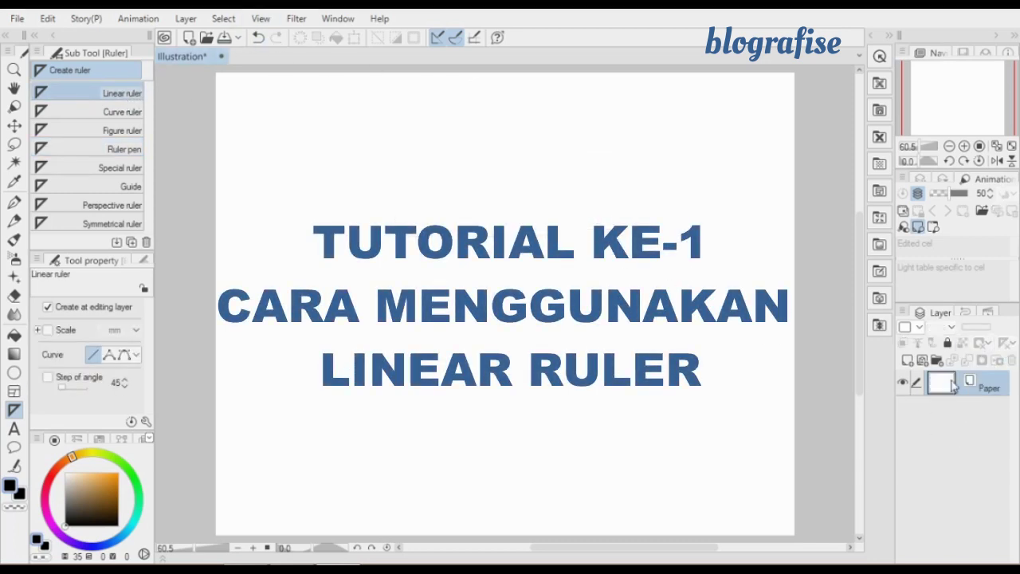
left_click(907, 361)
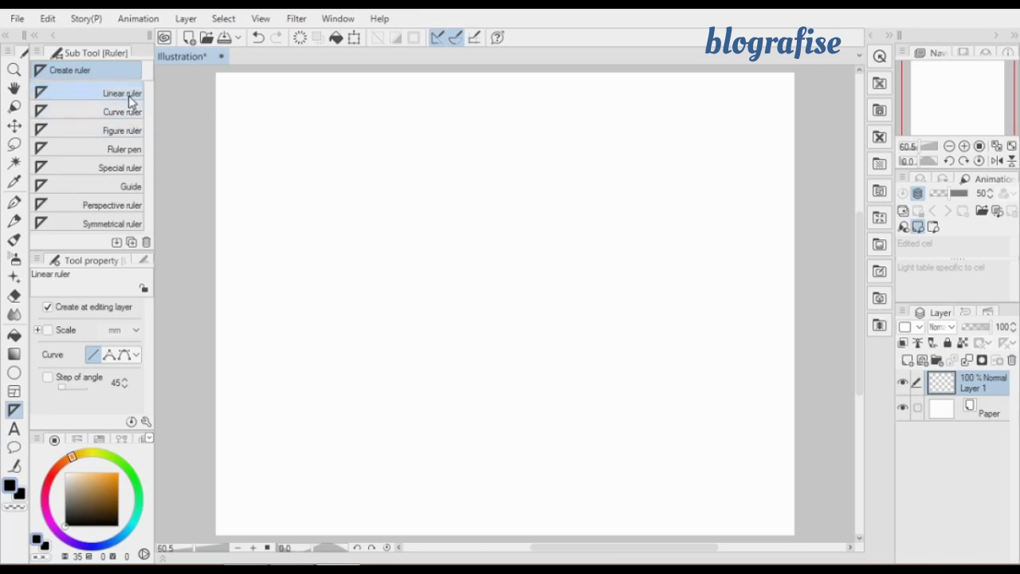
Draw six straight linear rulers at different angles across the upper part of the canvas
left_click_drag(271, 190, 539, 119)
left_click_drag(474, 164, 624, 282)
left_click_drag(618, 255, 681, 169)
left_click_drag(576, 185, 701, 150)
left_click_drag(655, 201, 624, 353)
left_click_drag(407, 164, 692, 117)
Undo all six linear rulers so the layer is empty again
key("ctrl+z")
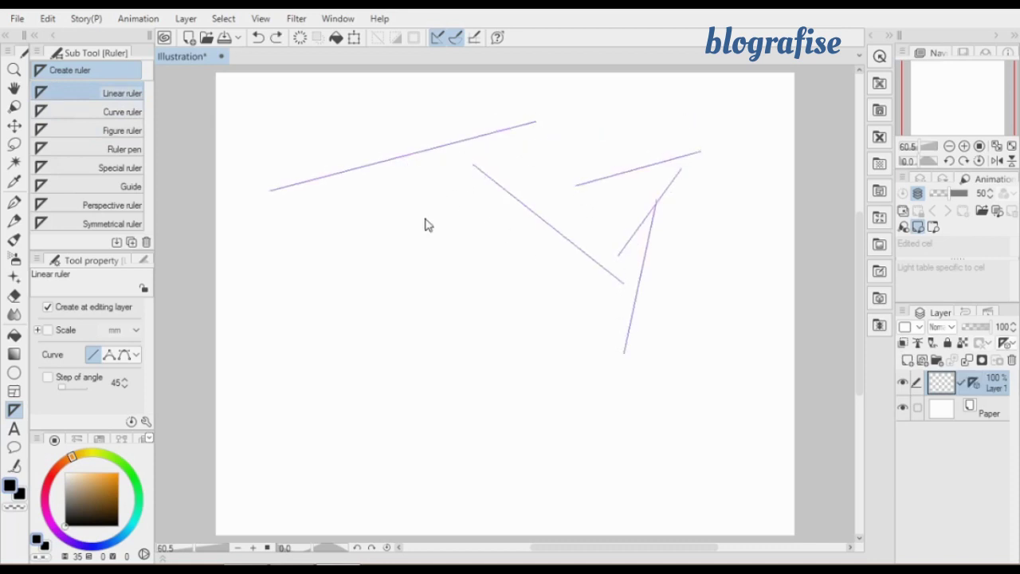
key("ctrl+z")
key("ctrl+z")
key("ctrl+z")
key("ctrl+z")
key("ctrl+z")
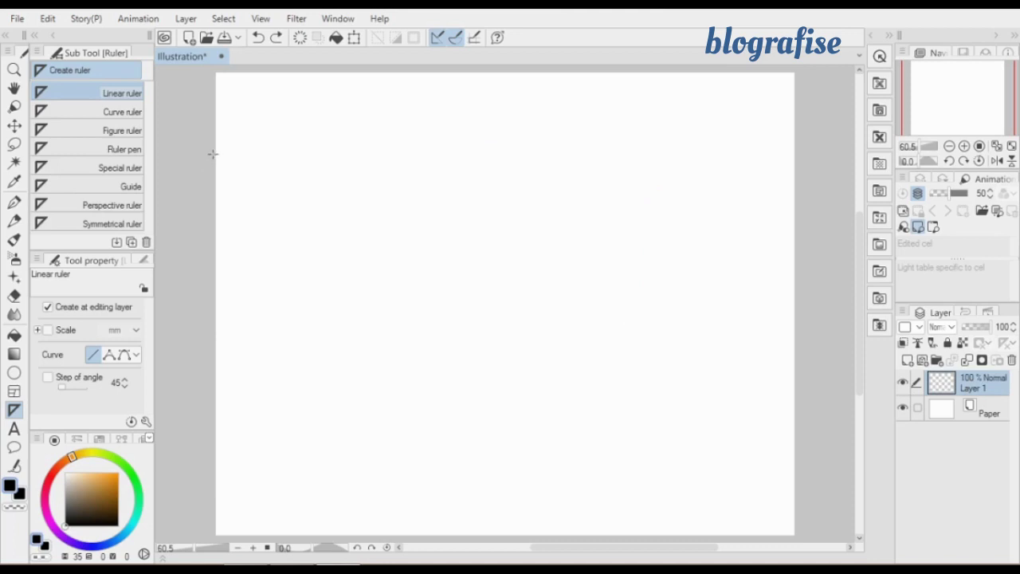
Draw a horizontal linear ruler across the full width of the upper canvas, and undo it
left_click_drag(212, 154, 766, 152)
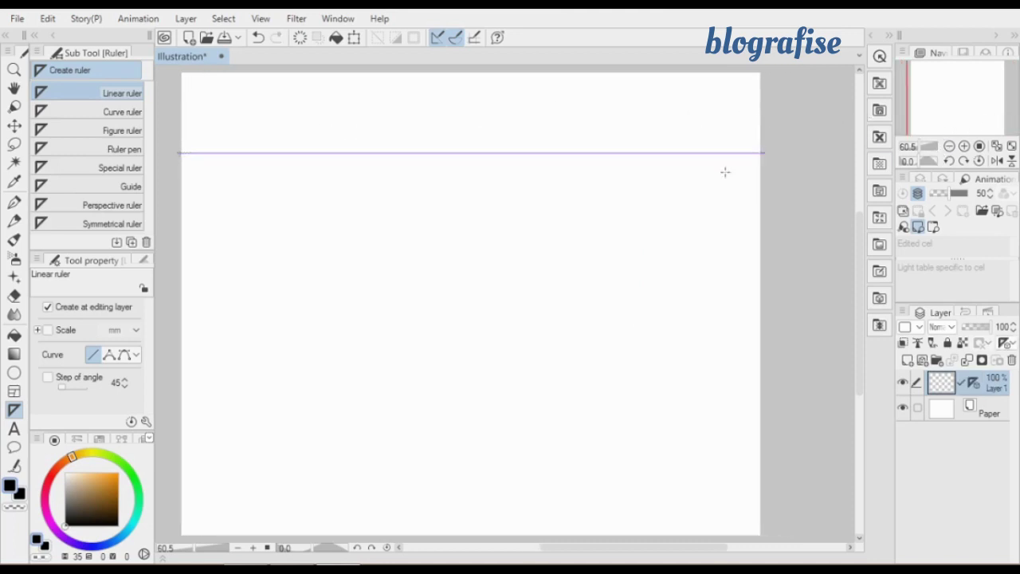
key("ctrl+s")
left_click(625, 165)
key("ctrl+z")
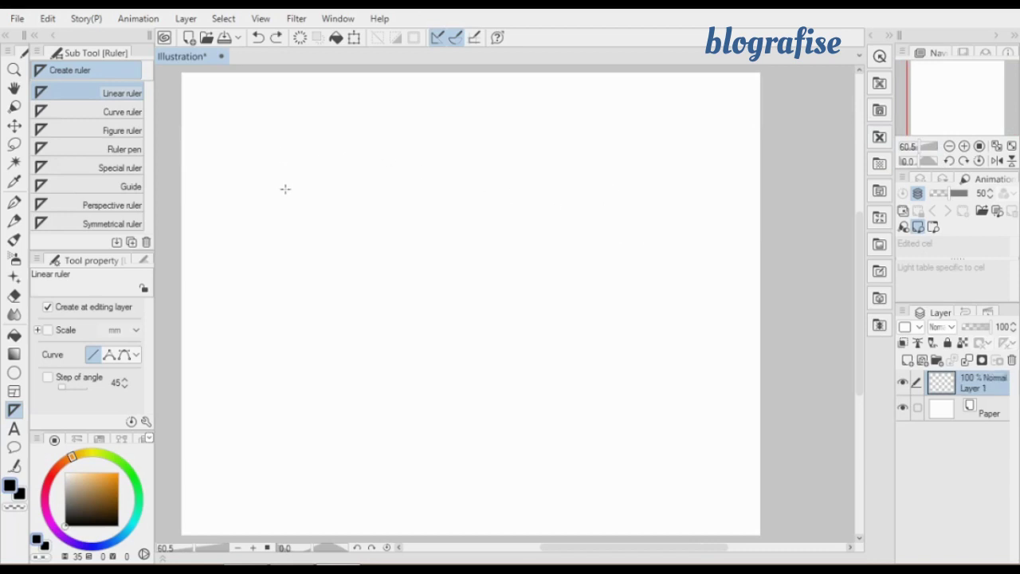
key("ctrl+y")
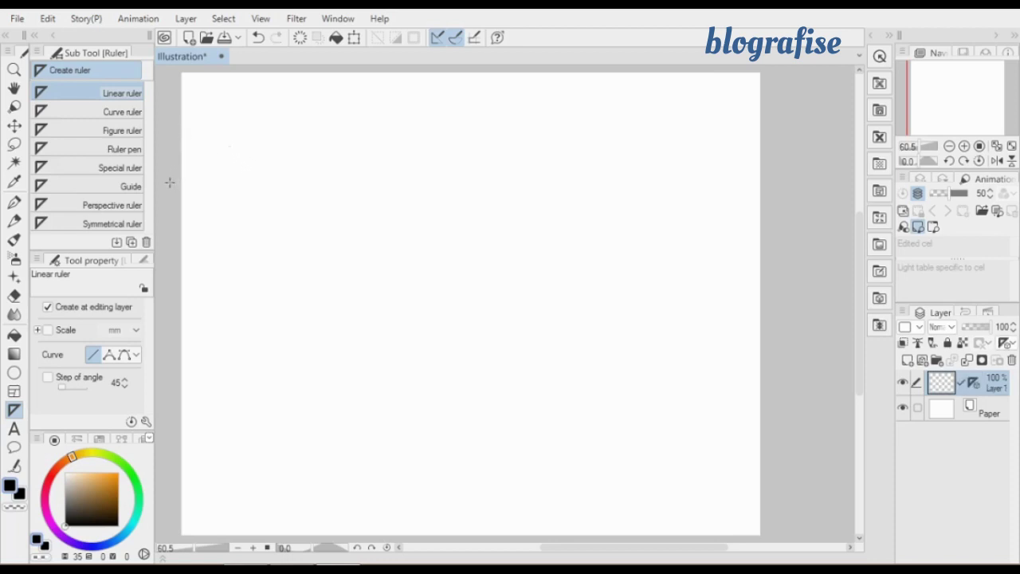
Draw a slightly slanted linear ruler across the whole canvas and three shorter ones at different angles
left_click_drag(170, 183, 795, 137)
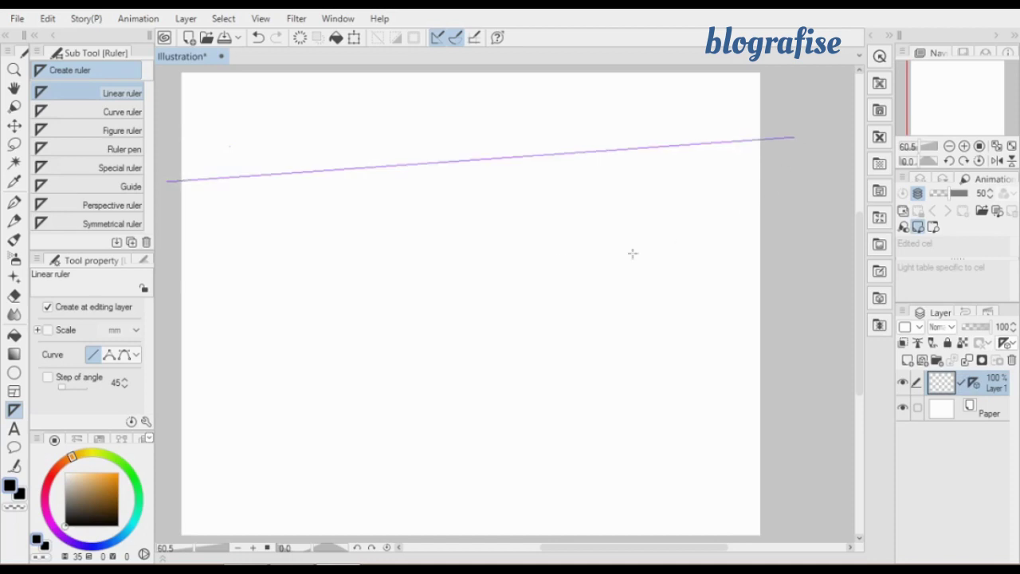
left_click_drag(177, 165, 360, 73)
left_click_drag(215, 196, 481, 209)
left_click_drag(444, 230, 526, 279)
Draw an exactly horizontal linear ruler across the full canvas width, below the slanted rulers
scroll(861, 244, "down", 3)
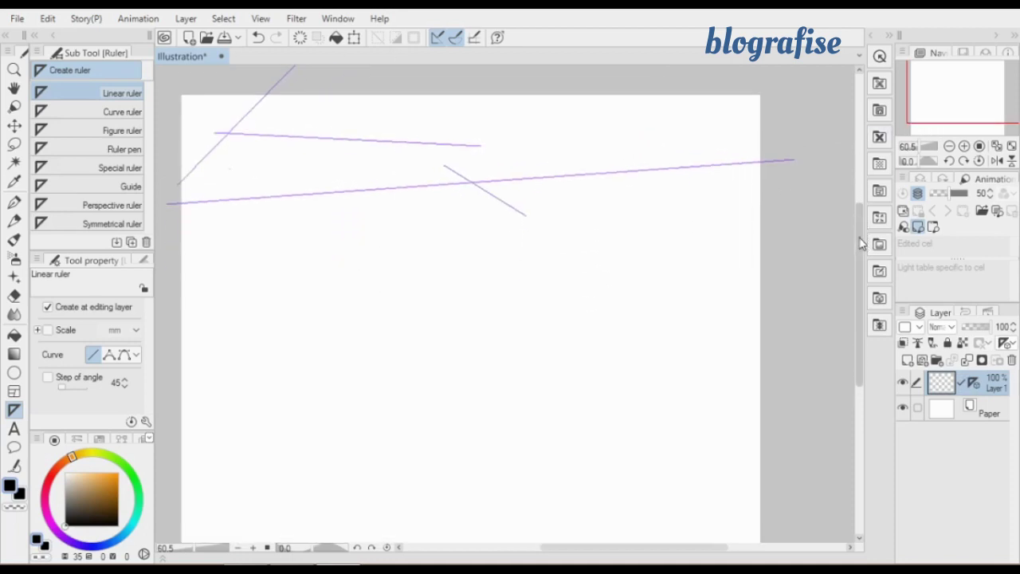
key("shift")
left_click_drag(173, 273, 781, 259)
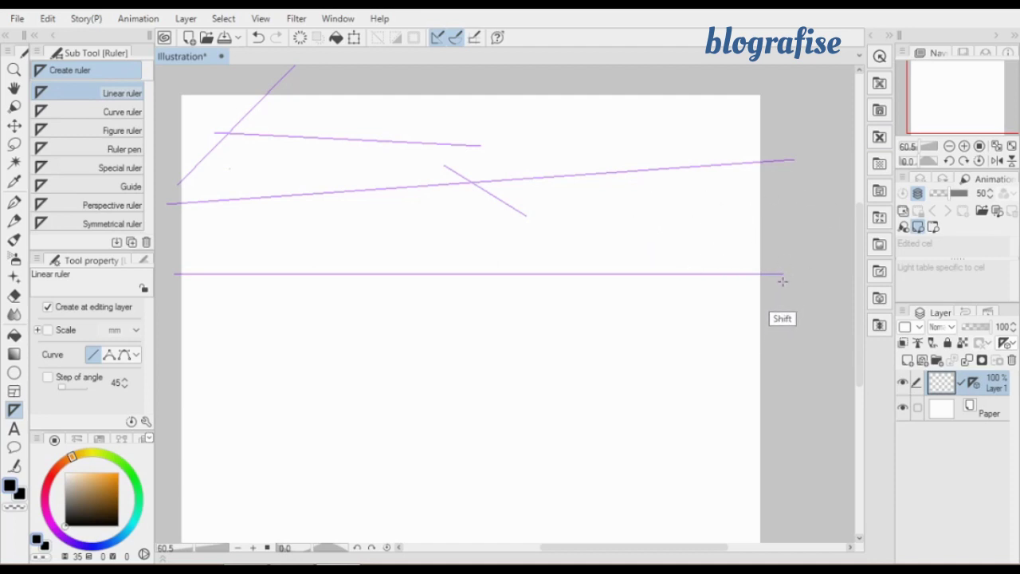
Draw five more unconstrained linear rulers at varied angles around the horizontal ruler
left_click_drag(356, 354, 584, 207)
left_click_drag(535, 325, 683, 360)
left_click_drag(598, 292, 733, 273)
left_click_drag(648, 234, 739, 159)
left_click_drag(772, 122, 667, 216)
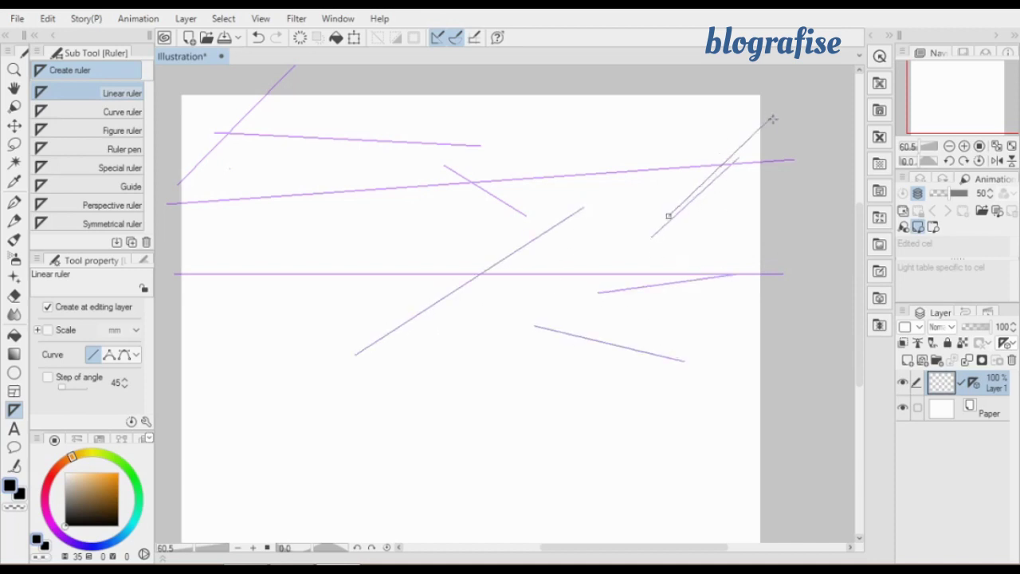
Undo all the slanted and horizontal linear rulers drawn on the canvas
key("ctrl+z")
key("ctrl+z")
key("ctrl+z")
key("ctrl+z")
key("ctrl+z")
key("ctrl+z")
key("ctrl+z")
key("ctrl+z")
key("ctrl+z")
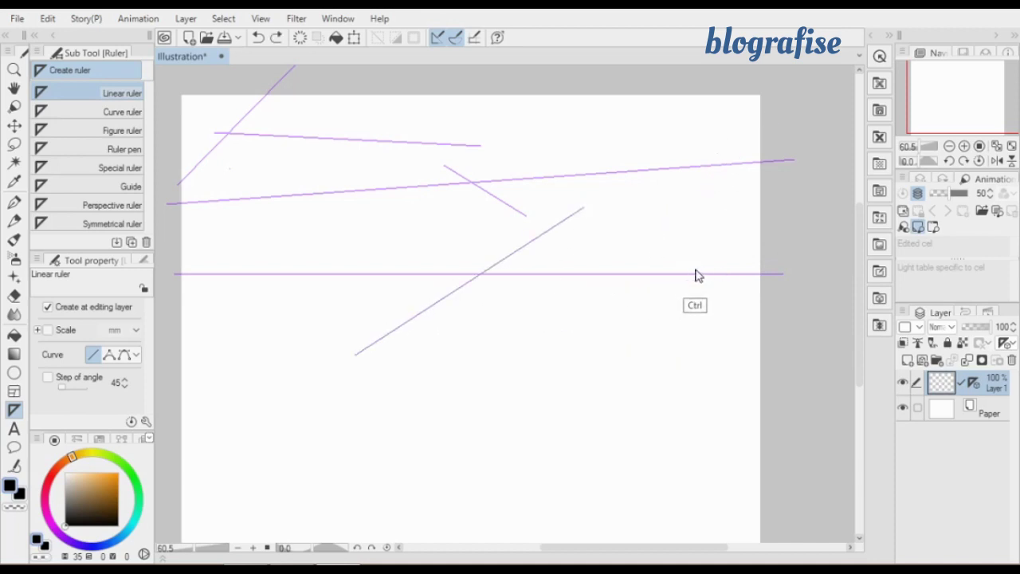
key("ctrl+z")
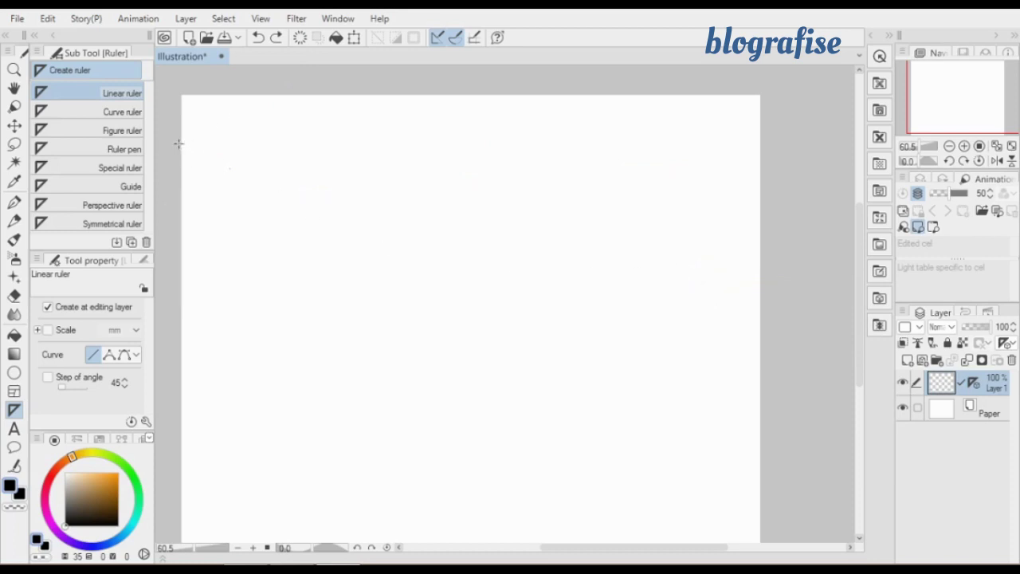
Draw one exactly horizontal linear ruler near the canvas's upper edge, extending past both sides
left_click_drag(175, 142, 547, 164)
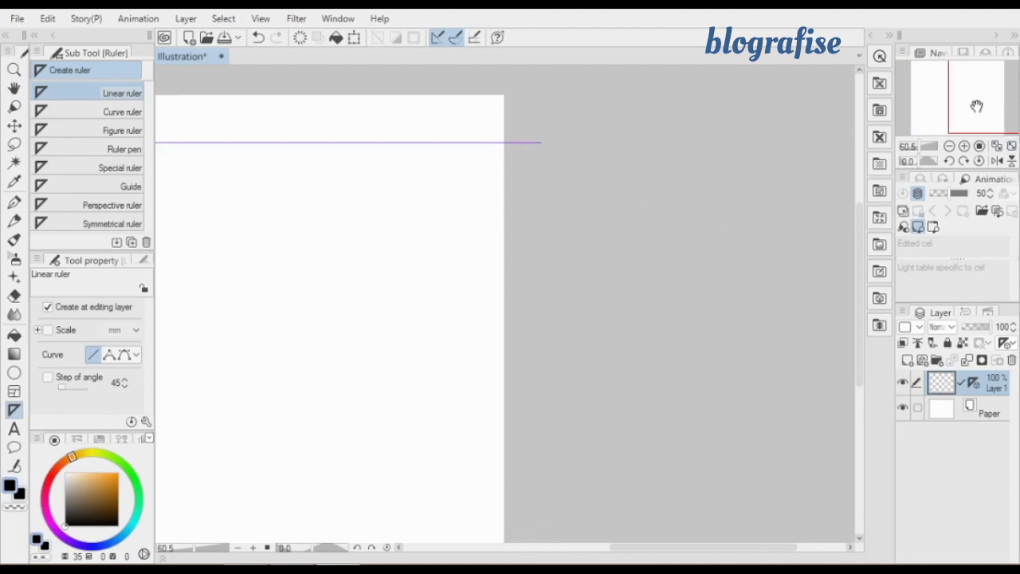
left_click_drag(979, 107, 922, 105)
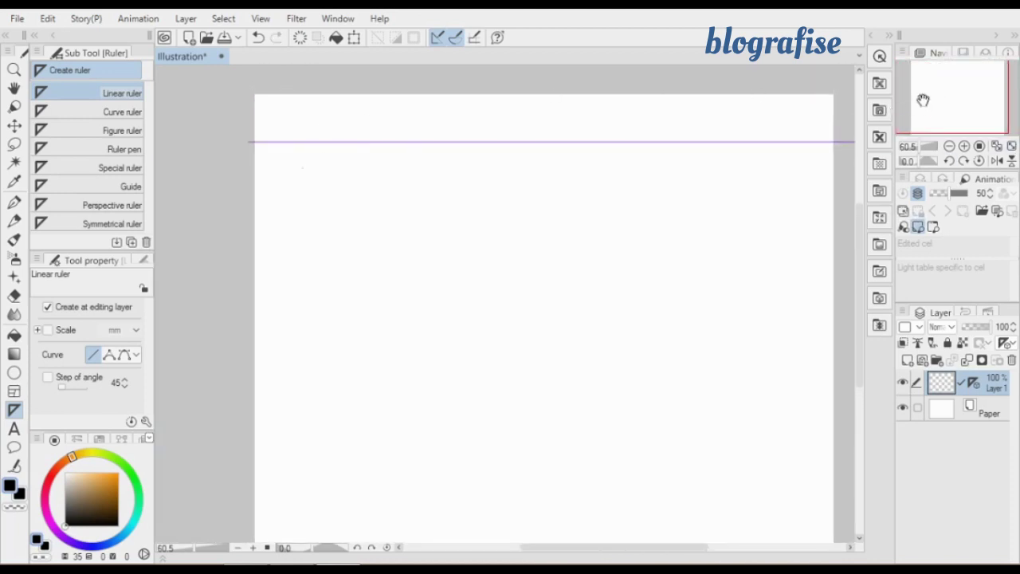
Add a new layer above the ruler's layer, and make Layer 1 the active layer again
left_click(906, 361)
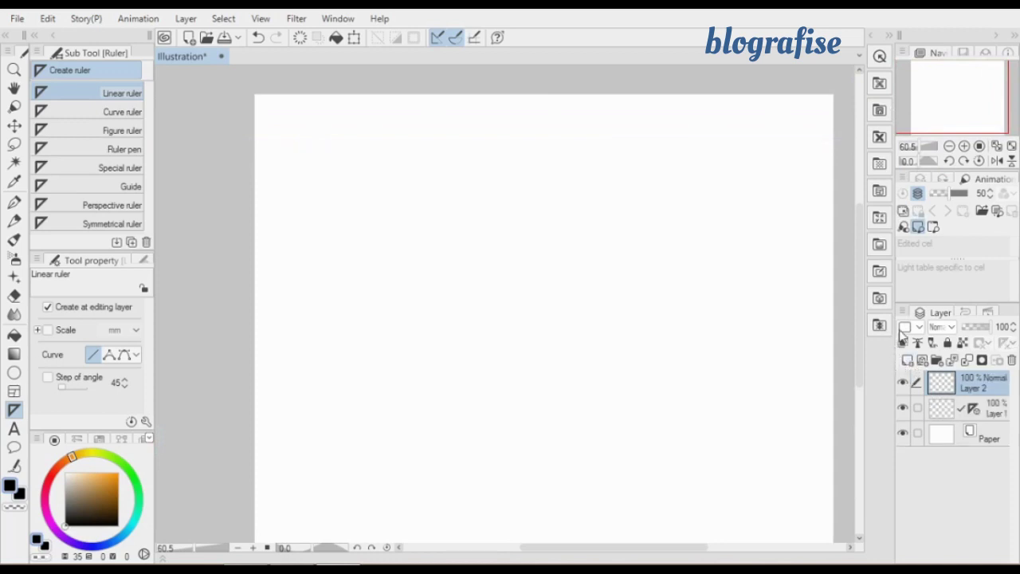
left_click_drag(948, 114, 954, 113)
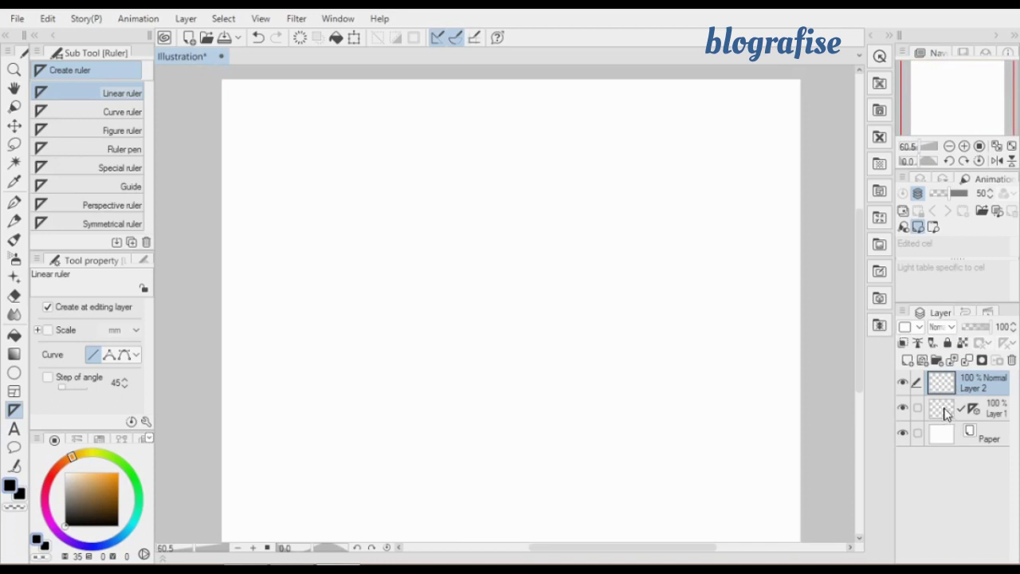
left_click(945, 412)
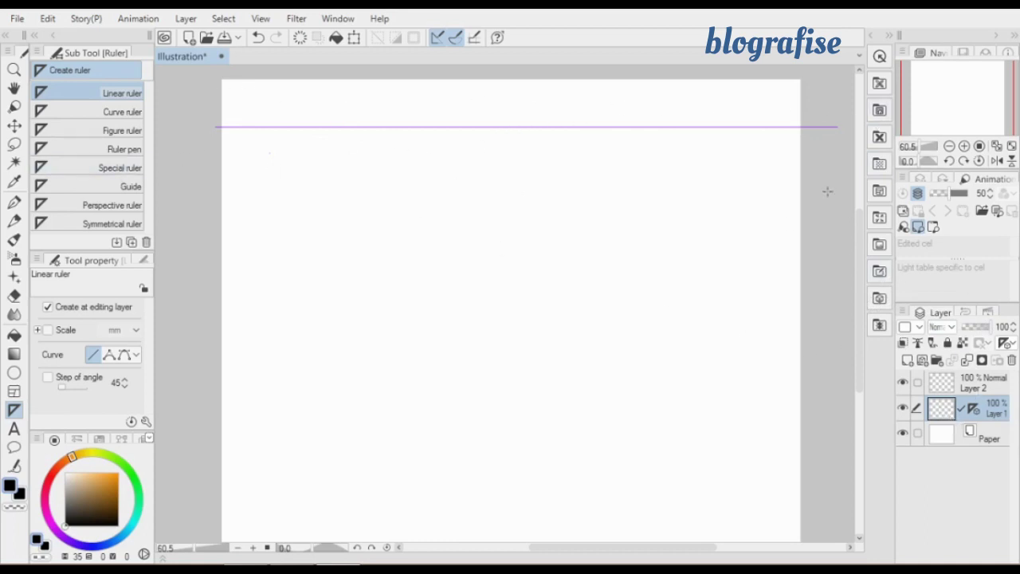
Choose the G-pen as the drawing tool for inking along the ruler
left_click(15, 204)
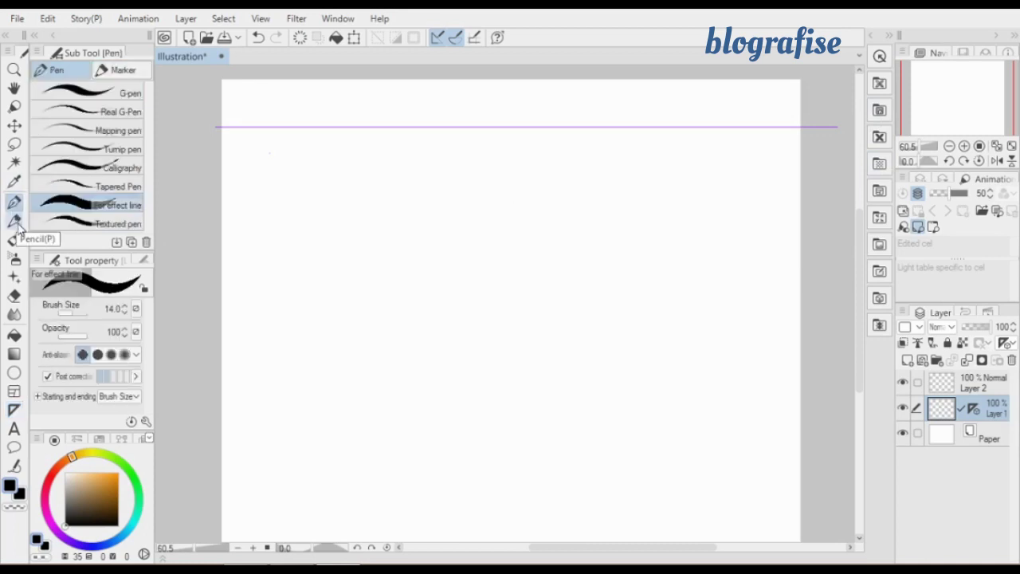
left_click(16, 223)
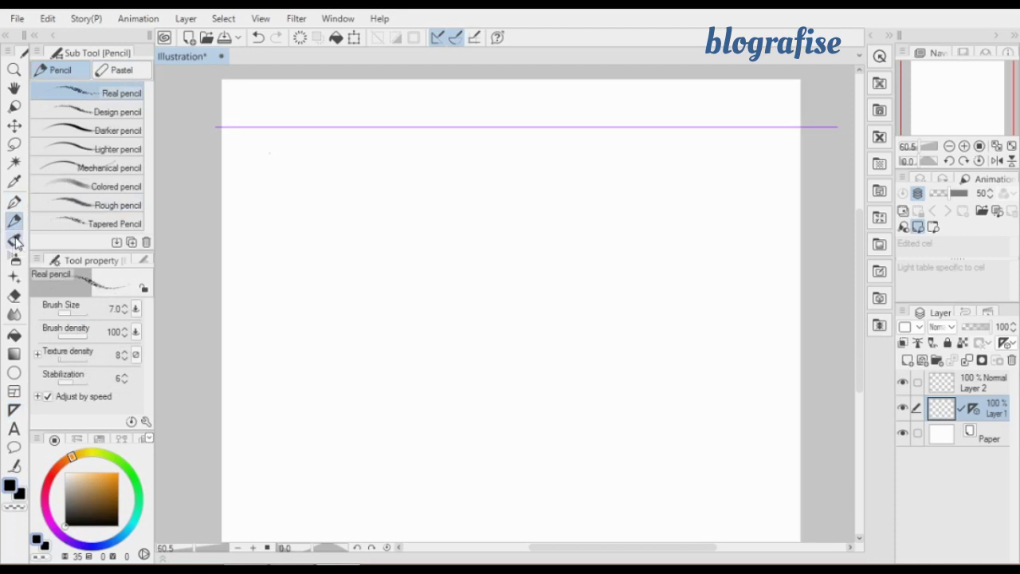
left_click(16, 237)
left_click(15, 203)
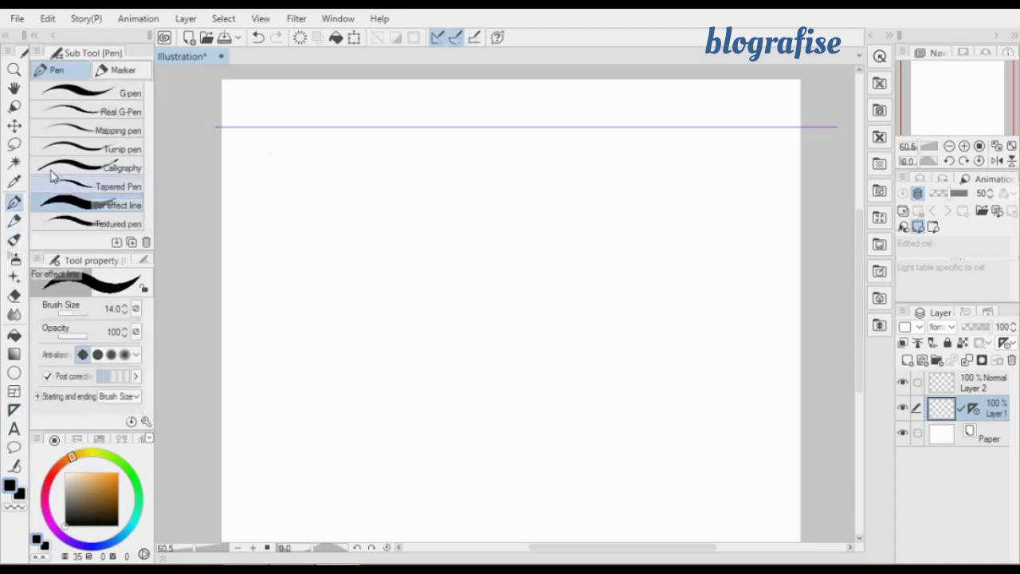
left_click(88, 92)
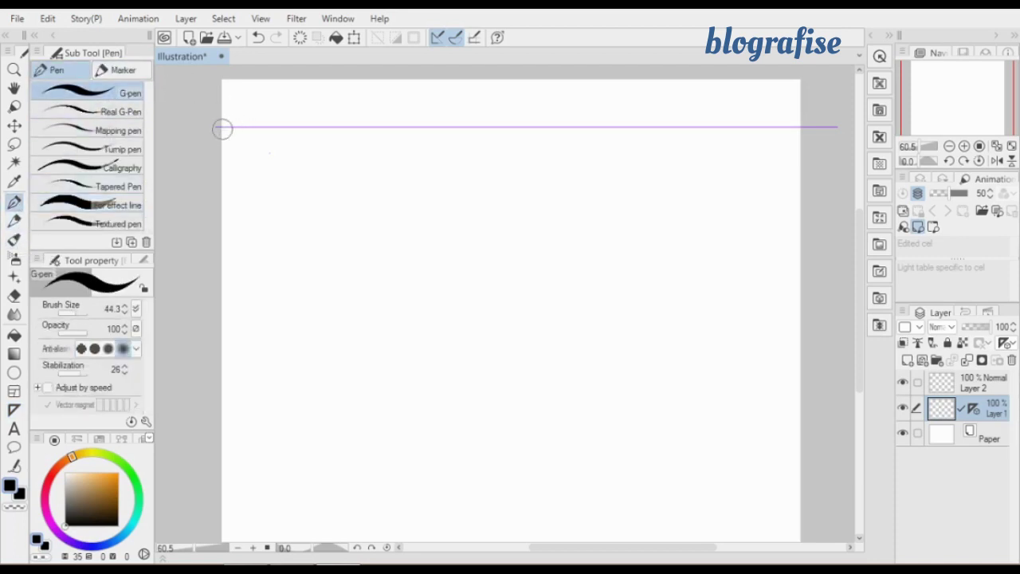
Trace the horizontal ruler with a thick black G-pen stroke across the canvas, and undo the stroke
mouse_move(198, 128)
left_mouse_down()
mouse_move(610, 145)
mouse_move(805, 127)
left_mouse_up()
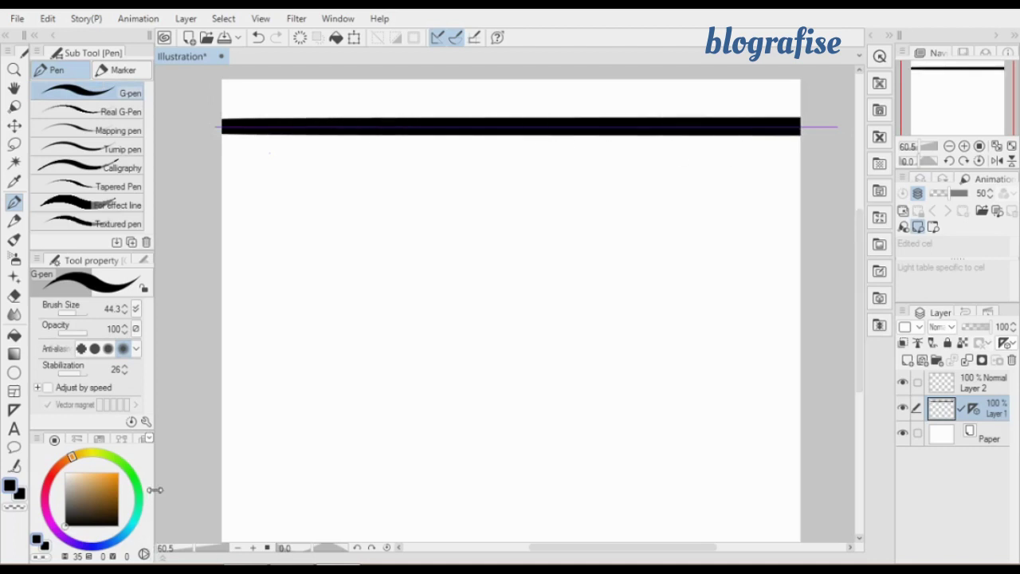
key("ctrl+z")
Try freehand straight and curvy G-pen strokes away from the ruler, and undo them
left_click_drag(411, 160, 752, 143)
left_click_drag(489, 187, 565, 225)
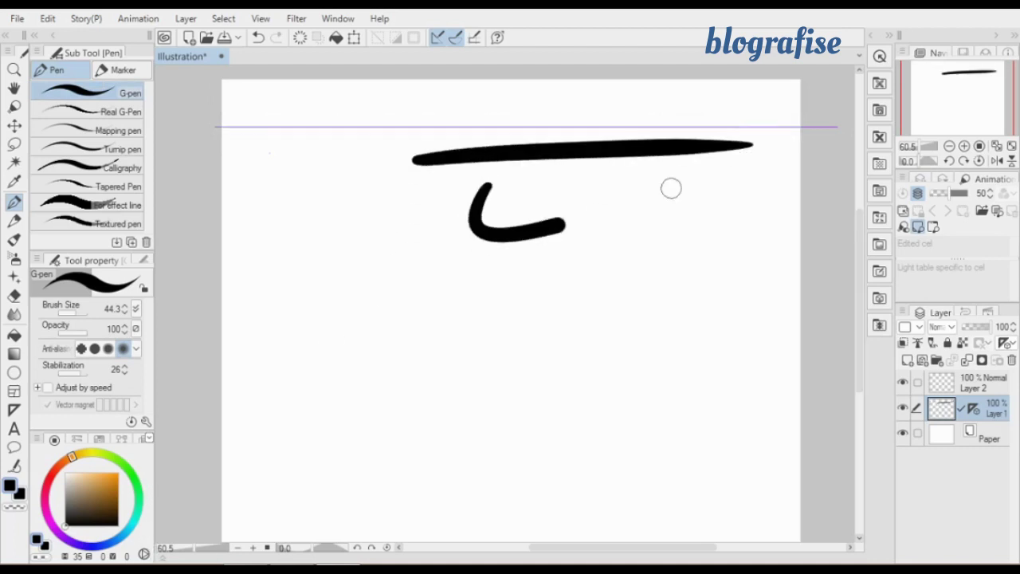
mouse_move(671, 188)
left_mouse_down()
mouse_move(794, 278)
mouse_move(350, 269)
mouse_move(325, 372)
mouse_move(702, 413)
mouse_move(737, 404)
left_mouse_up()
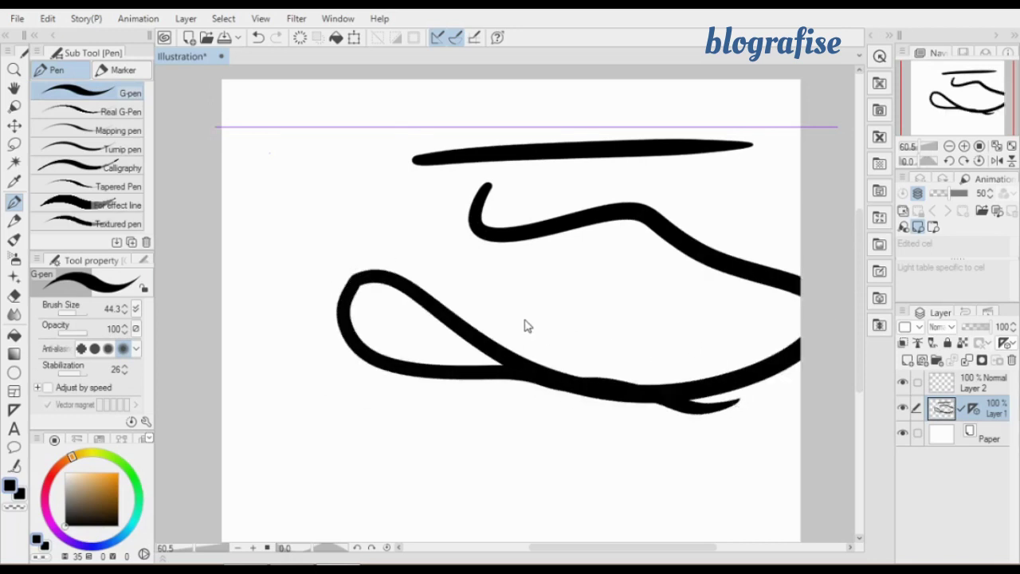
key("ctrl+z")
key("ctrl+z")
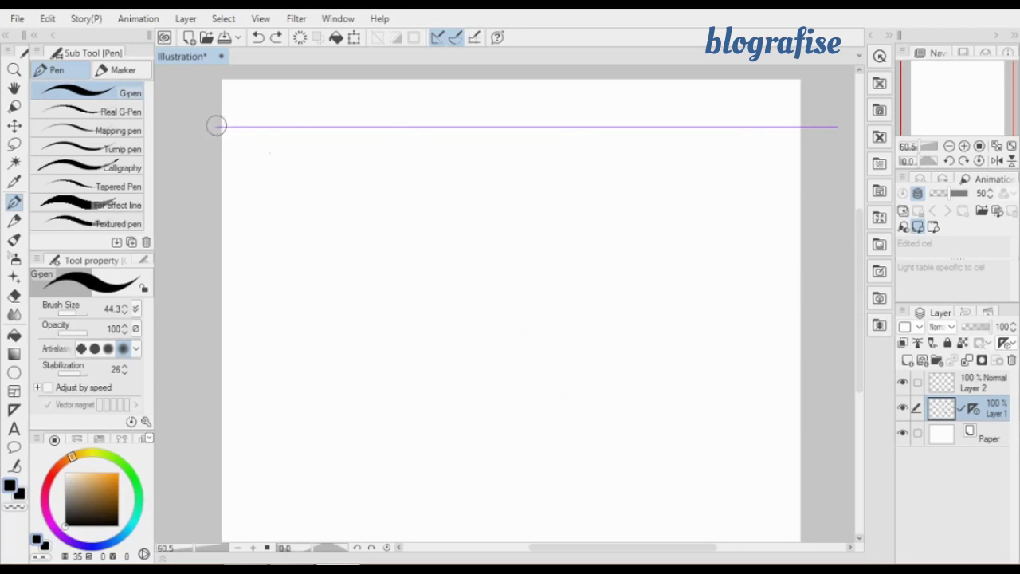
Ink the full length of the ruler once more at the thick brush size, and undo the line
mouse_move(216, 125)
left_mouse_down()
mouse_move(587, 146)
mouse_move(792, 139)
mouse_move(829, 151)
left_mouse_up()
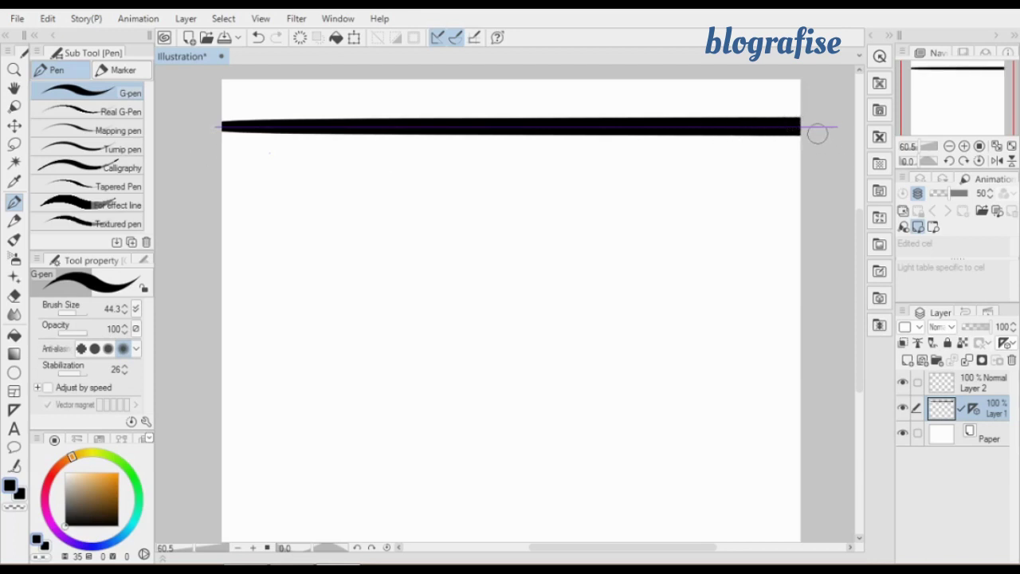
key("ctrl+z")
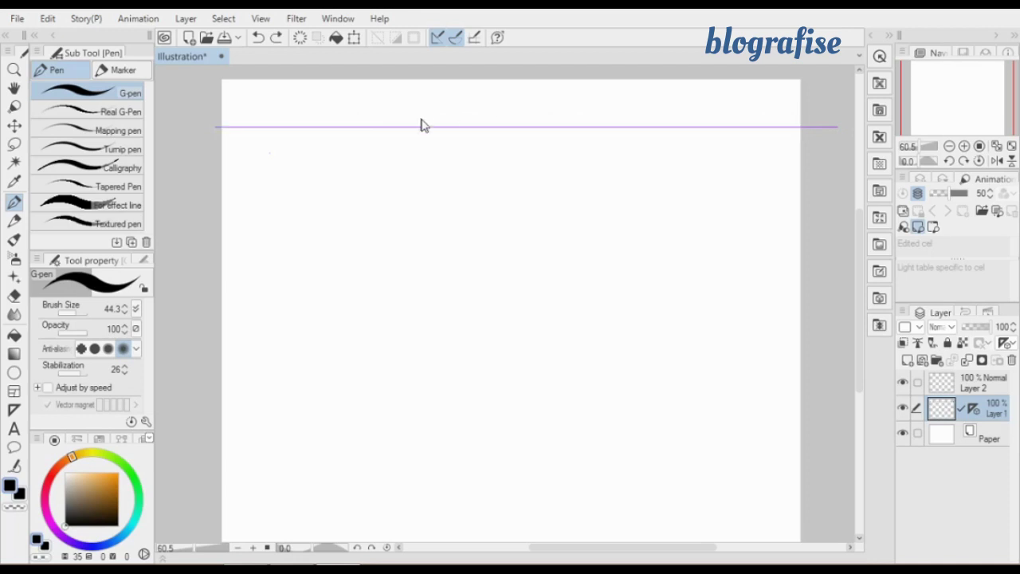
Set the G-pen brush size to 5.0 and trace a thin black line along the horizontal ruler
left_click(72, 315)
left_click_drag(72, 315, 70, 316)
left_click_drag(130, 310, 125, 316)
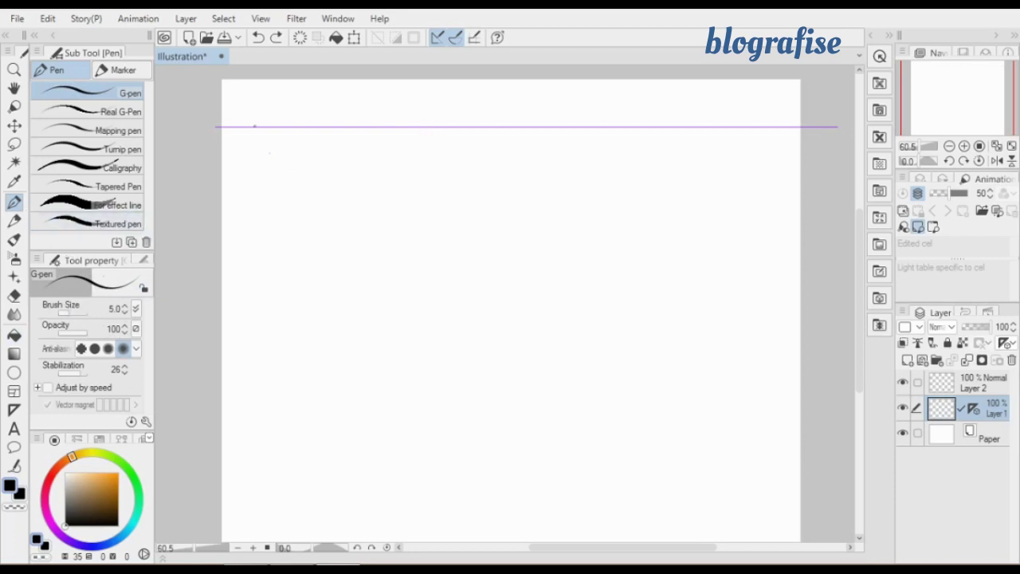
left_click_drag(224, 126, 802, 125)
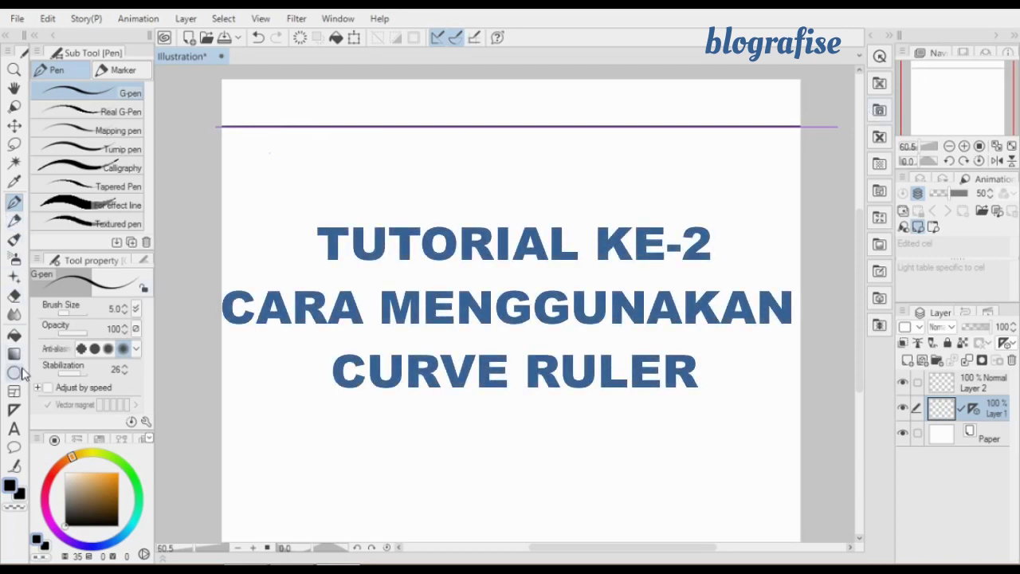
Activate the Curve ruler, try placing a short curve in the middle of the canvas, and undo it
left_click(14, 408)
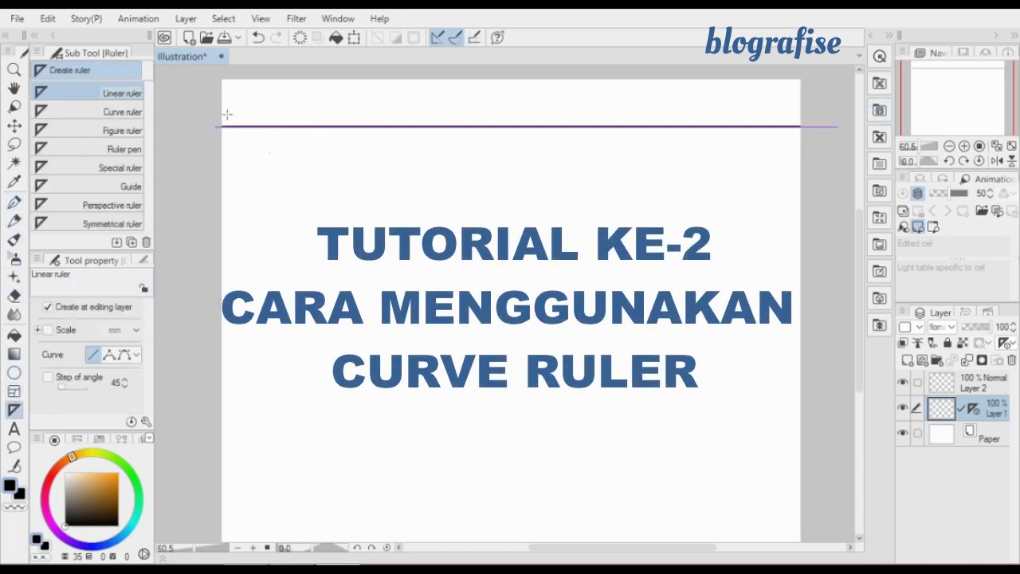
left_click(108, 112)
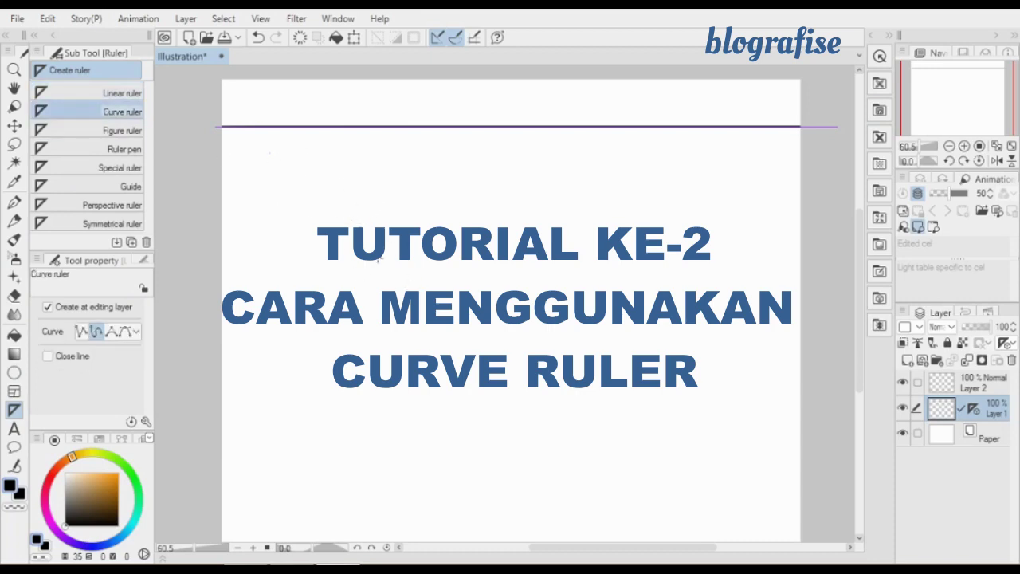
left_click(365, 272)
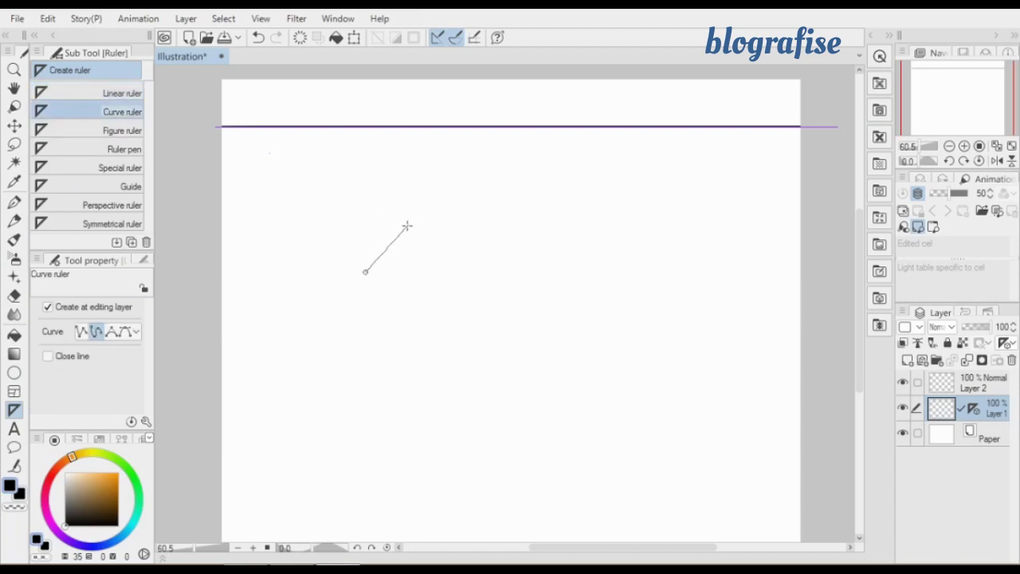
left_click(394, 285)
key("ctrl+z")
Create a closed, rounded curve ruler through five points just below the left end of the horizontal line
left_click(262, 180)
left_click(304, 151)
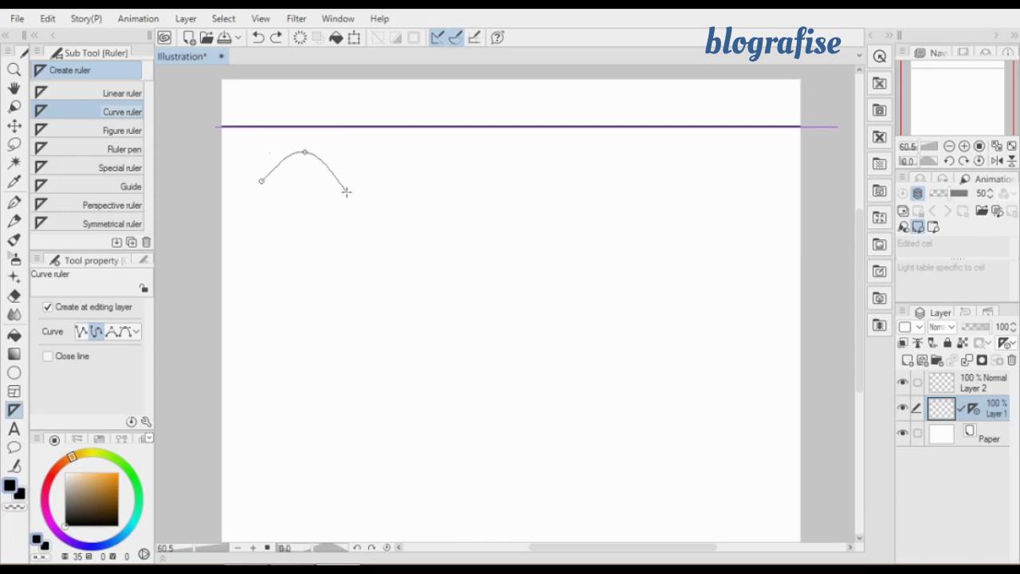
left_click(346, 191)
left_click(311, 226)
left_click(266, 208)
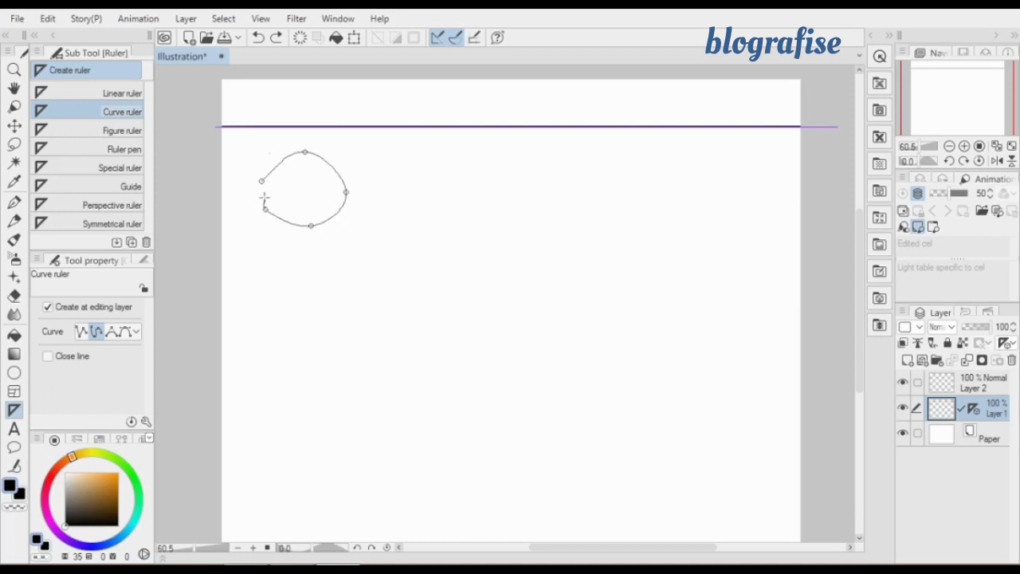
left_click(262, 183)
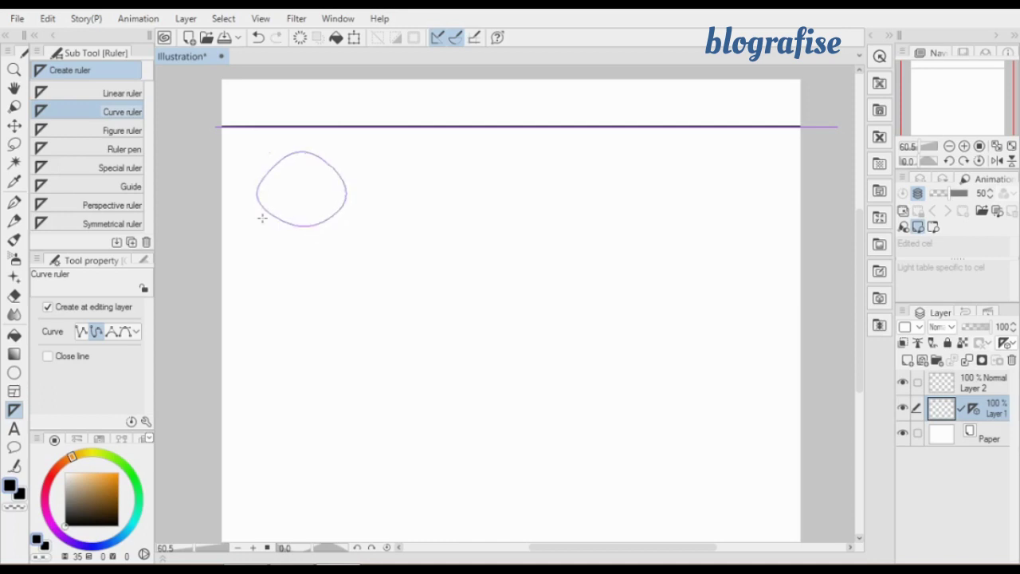
Set the G-pen brush size to 10.0 and ink the outline of the rounded curve ruler in black
mouse_move(16, 553)
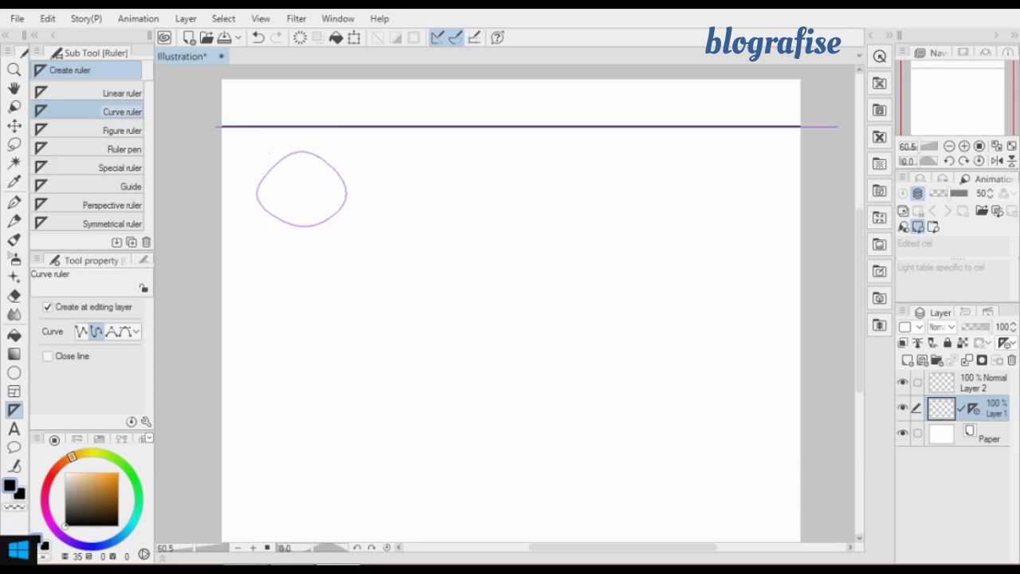
left_click(13, 202)
key("bracketright")
key("bracketright")
key("bracketright")
key("bracketright")
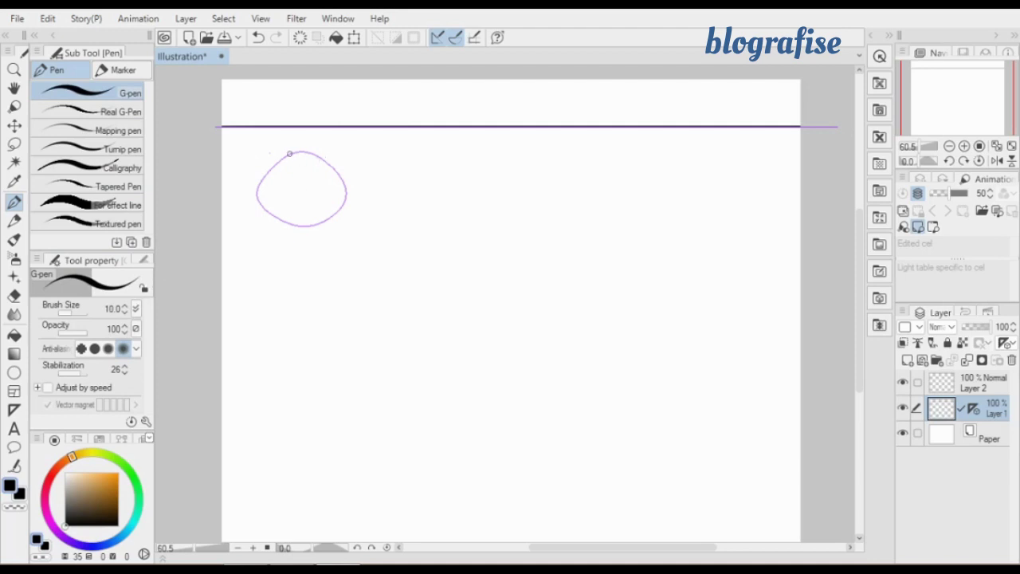
mouse_move(293, 153)
left_mouse_down()
mouse_move(261, 178)
mouse_move(263, 211)
mouse_move(298, 225)
mouse_move(337, 209)
mouse_move(333, 170)
mouse_move(269, 156)
left_mouse_up()
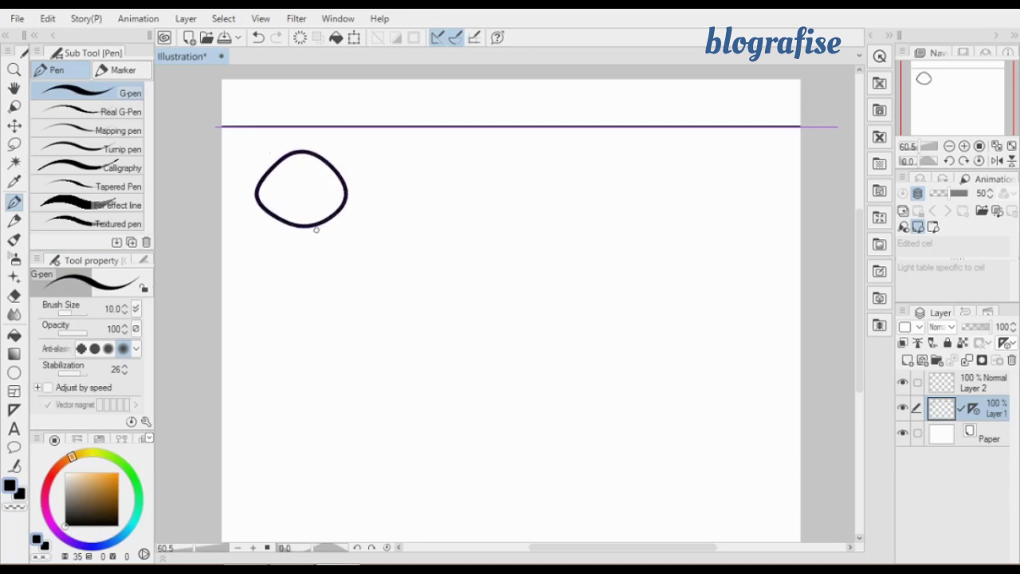
Create two tilted rectangle figure rulers side by side, to the right of the inked rounded shape
left_click(14, 409)
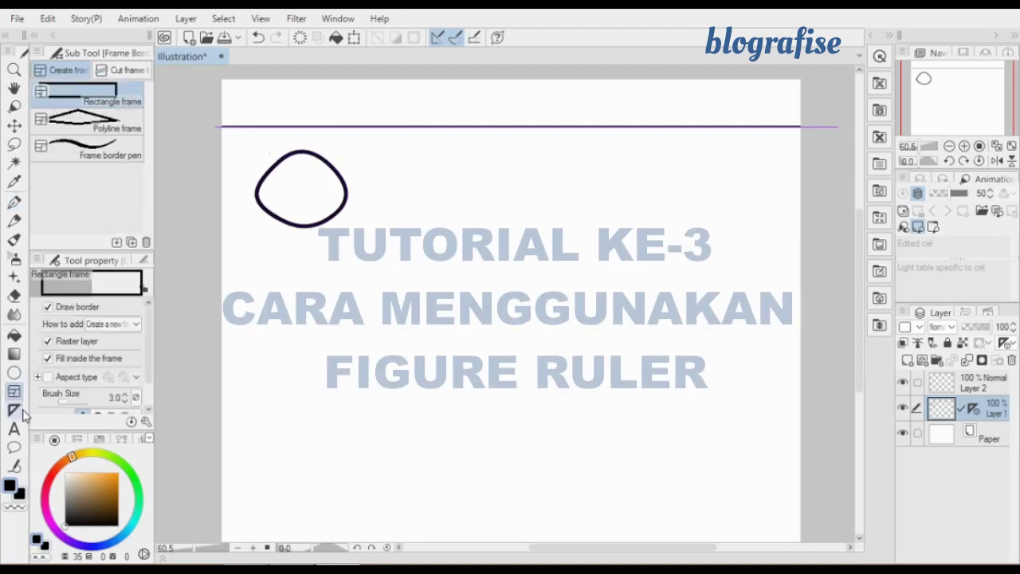
left_click(131, 130)
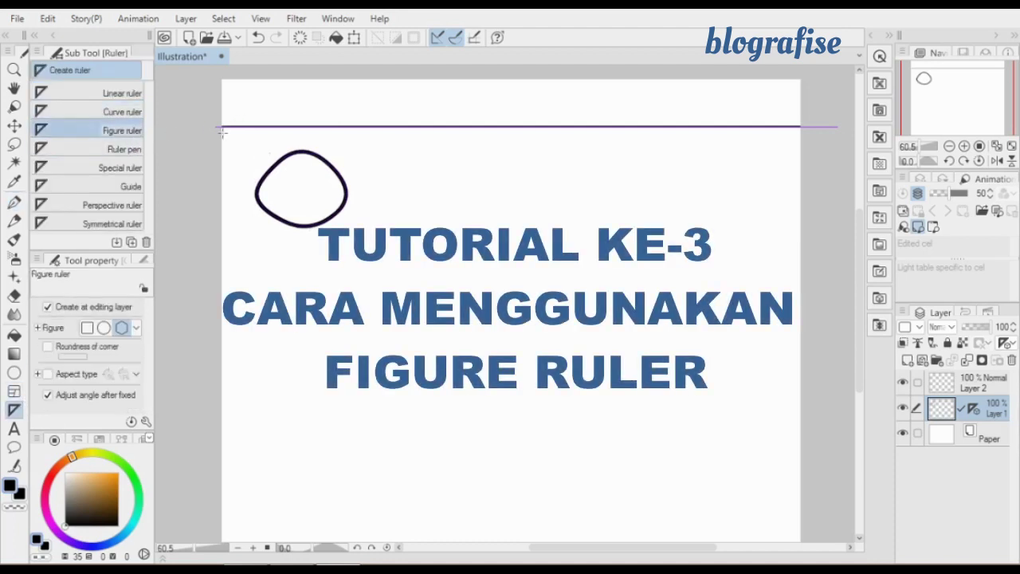
left_click(137, 328)
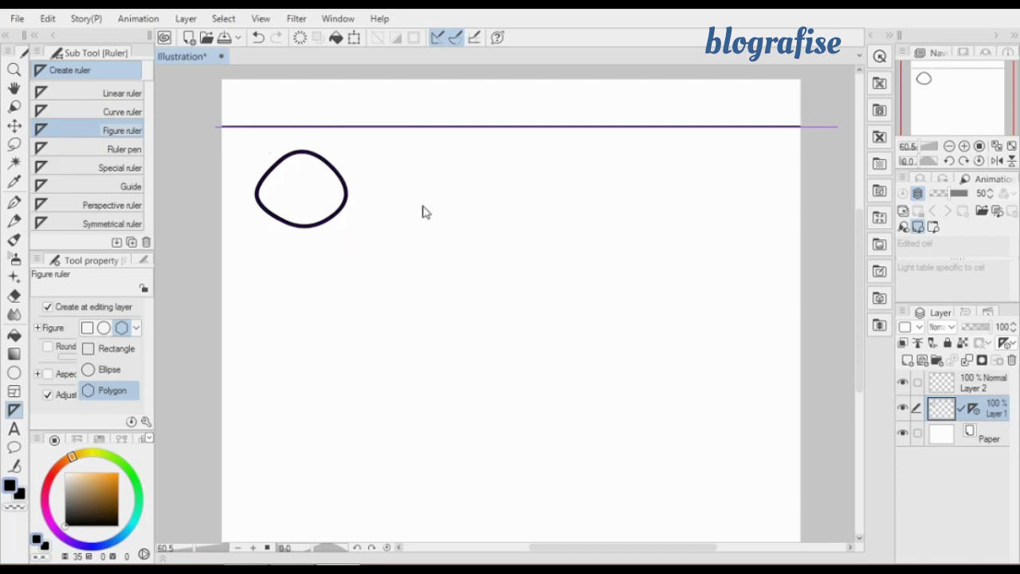
left_click(432, 177)
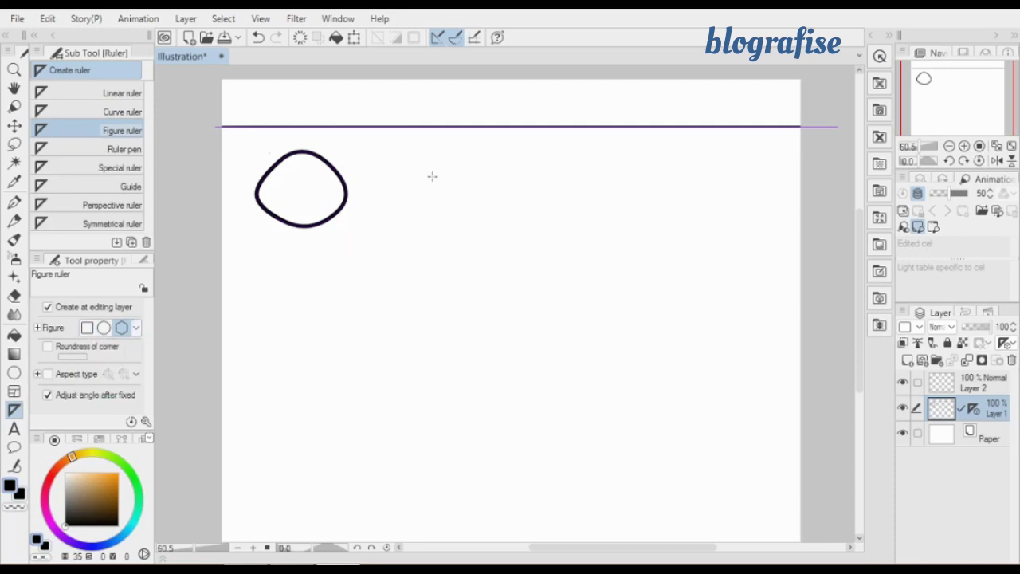
left_click(87, 328)
left_click_drag(398, 165, 515, 298)
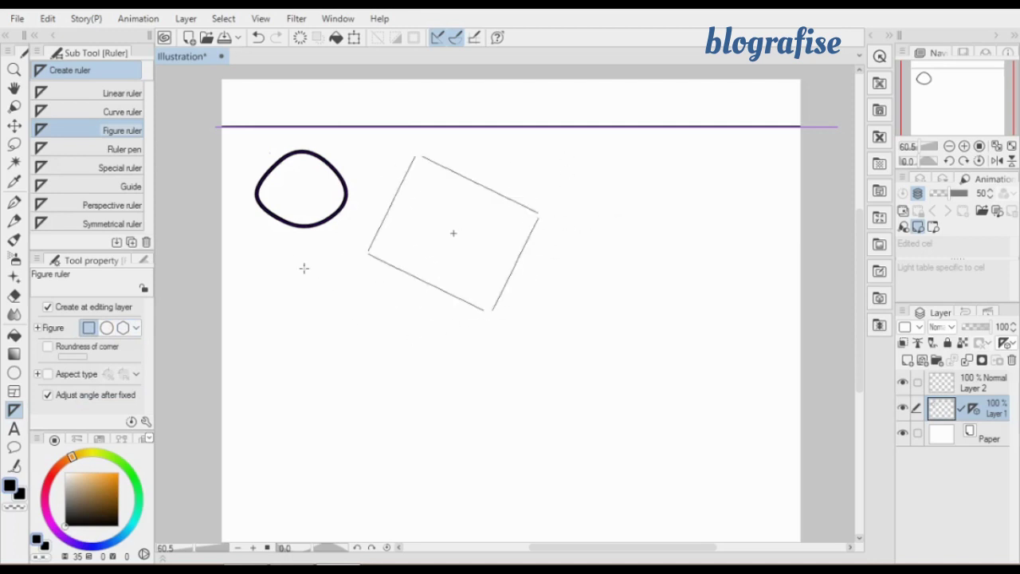
left_click(430, 275)
left_click_drag(586, 165, 754, 315)
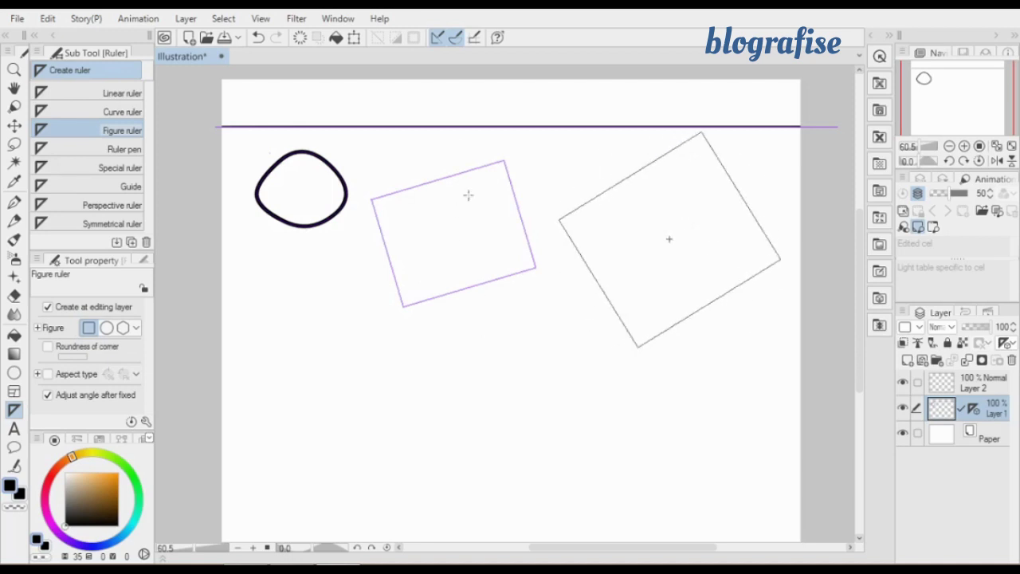
left_click(592, 302)
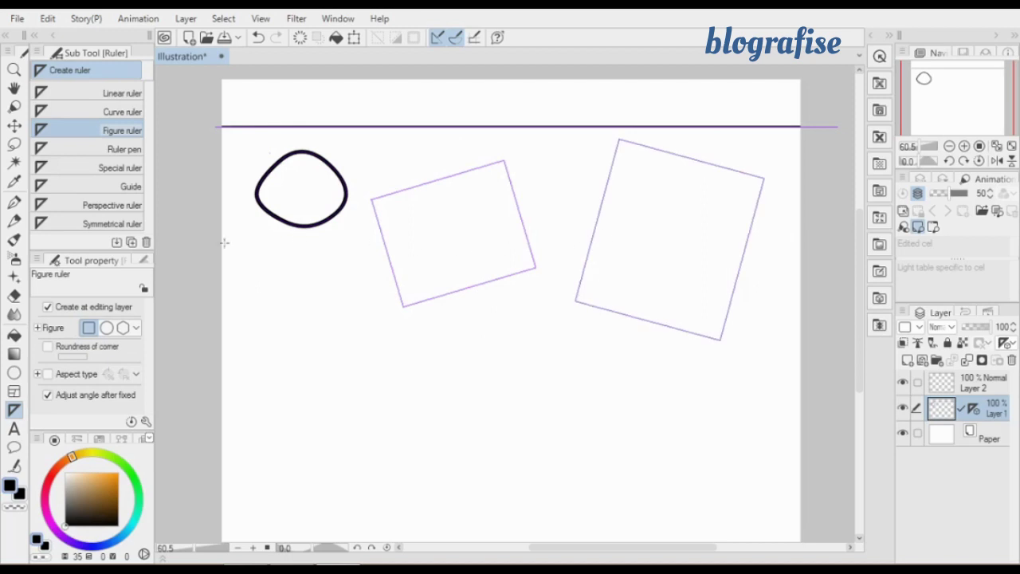
Ink the outlines of both tilted rectangle rulers in black with the G-pen
left_click(14, 204)
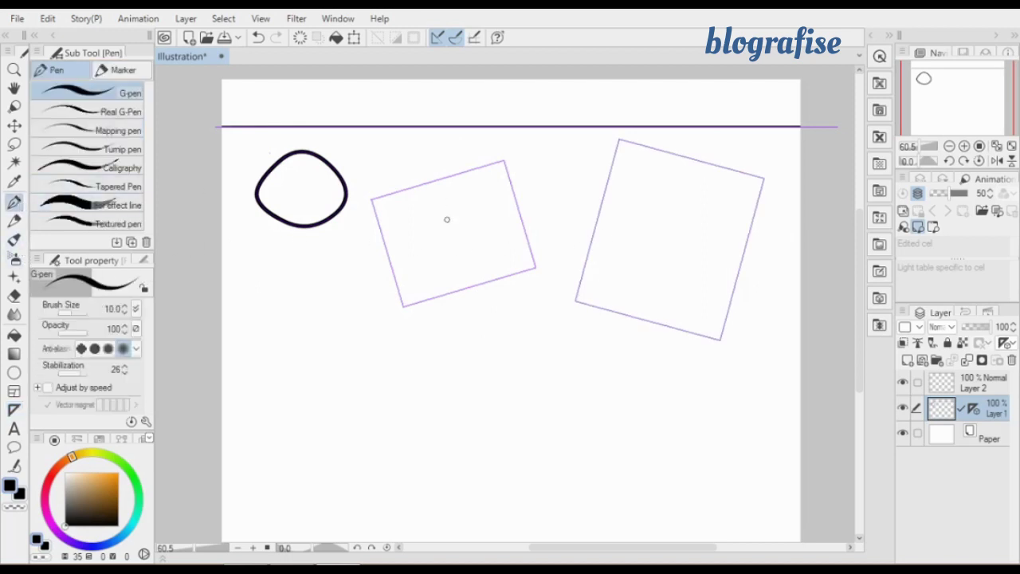
mouse_move(371, 202)
left_mouse_down()
mouse_move(417, 294)
mouse_move(440, 295)
mouse_move(534, 231)
mouse_move(504, 162)
mouse_move(326, 196)
left_mouse_up()
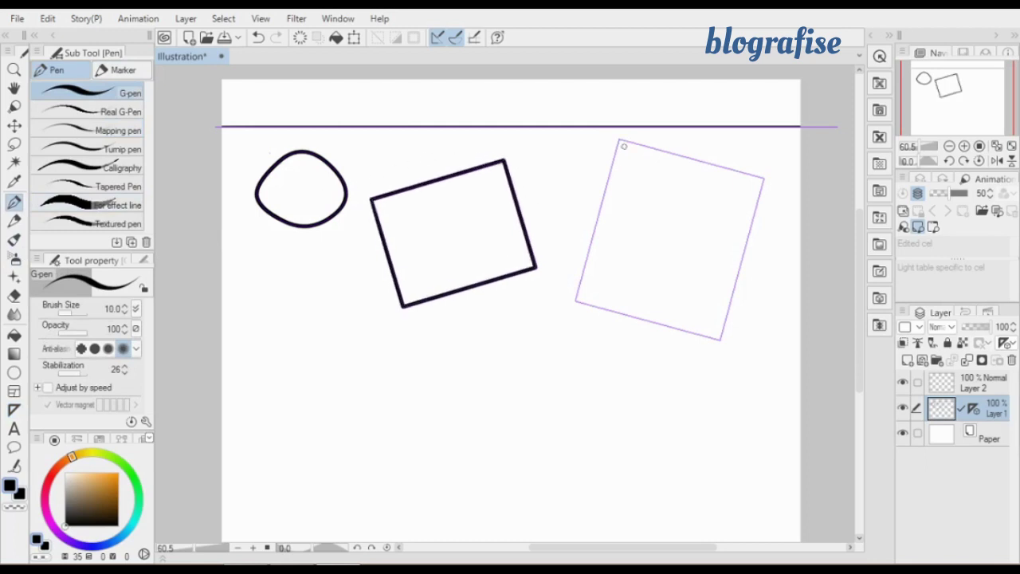
mouse_move(618, 141)
left_mouse_down()
mouse_move(572, 312)
mouse_move(733, 339)
mouse_move(758, 167)
mouse_move(619, 140)
left_mouse_up()
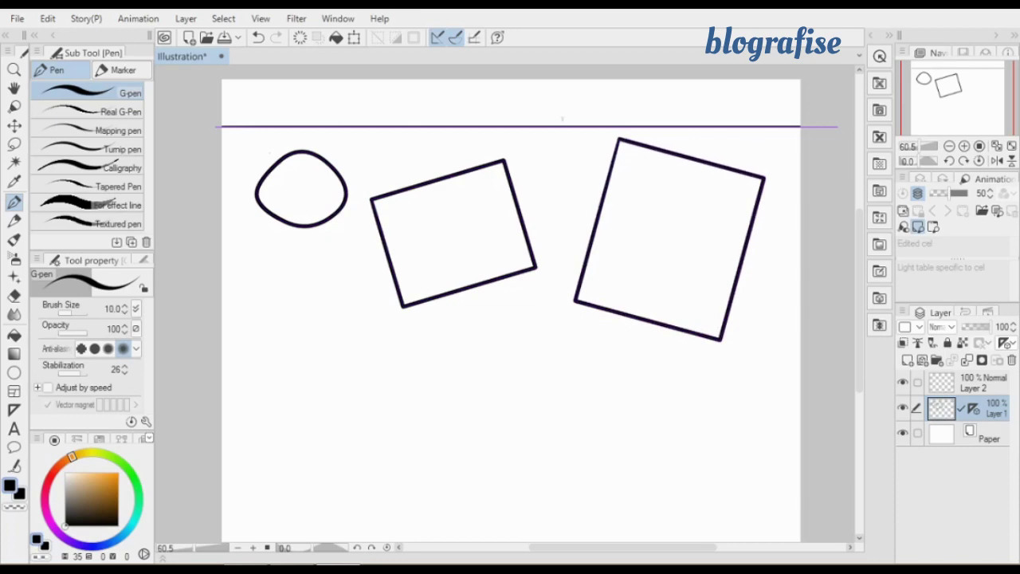
Check the Figure ruler's shape options and switch to the Ruler pen
left_click(14, 372)
left_click(14, 409)
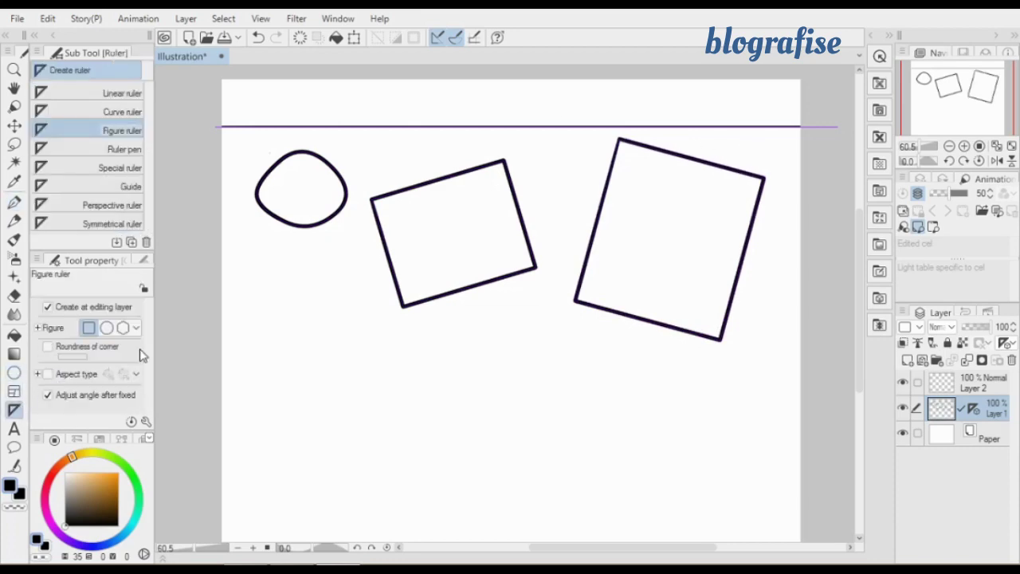
left_click(136, 329)
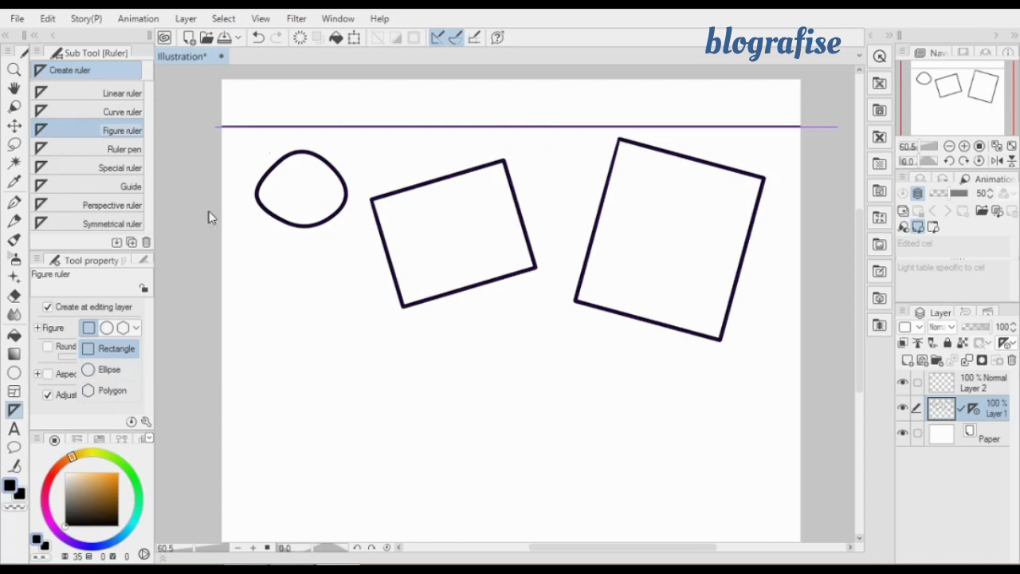
left_click(136, 155)
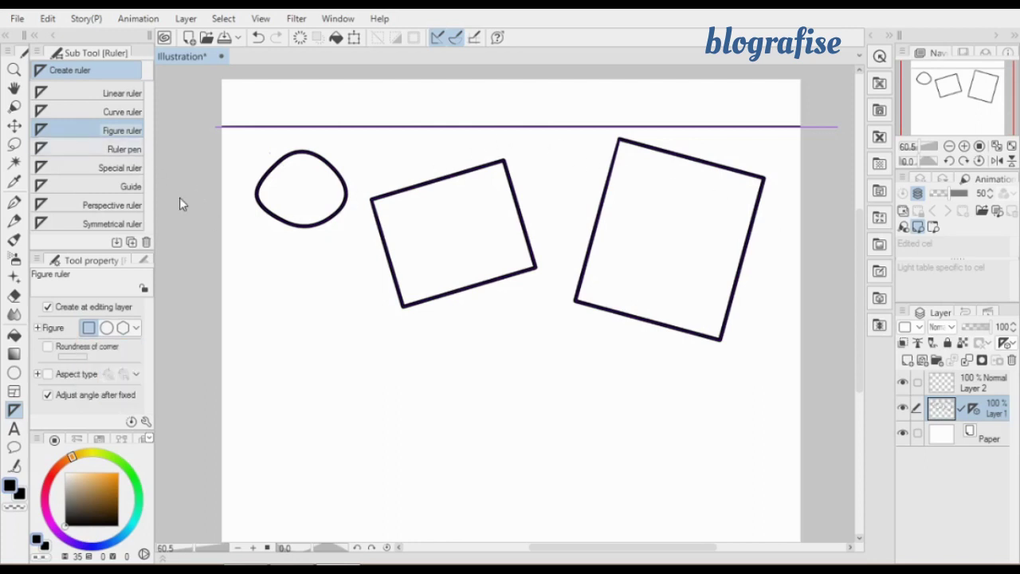
left_click(128, 149)
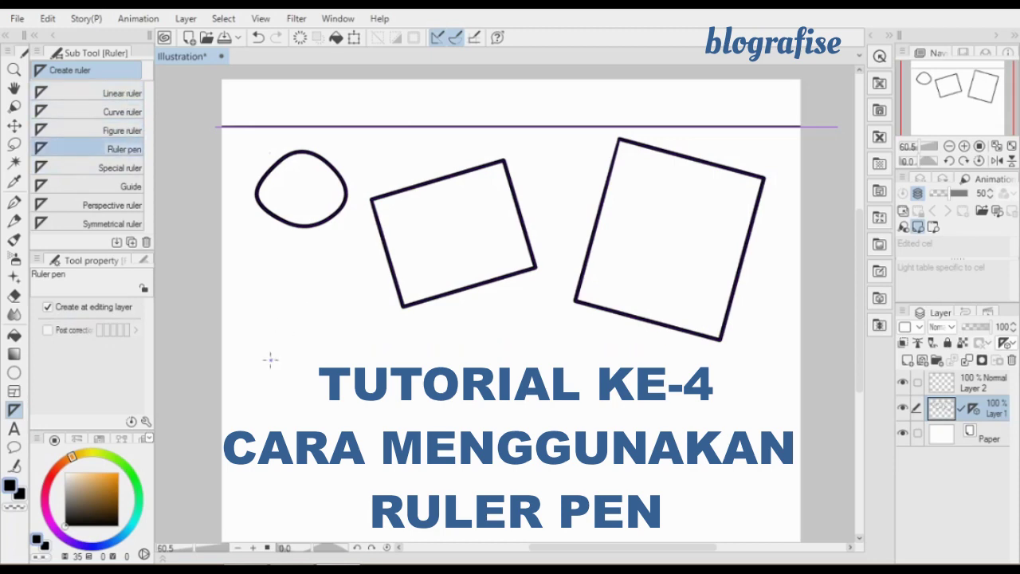
Try several freehand curved Ruler pen strokes across the lower canvas and the rectangles, and undo them
left_click_drag(270, 361, 547, 319)
key("ctrl+z")
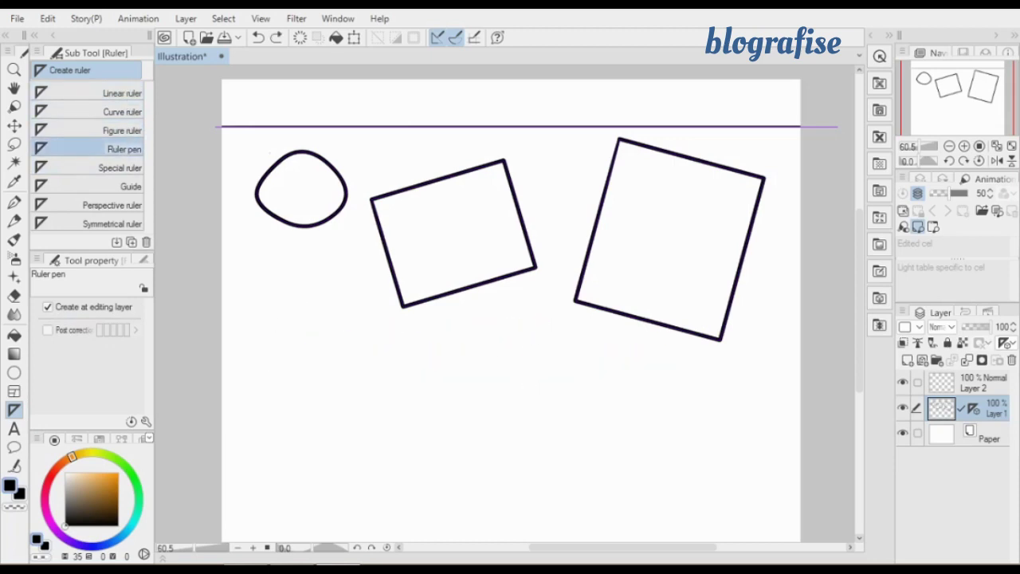
mouse_move(286, 356)
left_mouse_down()
mouse_move(324, 351)
mouse_move(670, 327)
left_mouse_up()
left_click_drag(315, 388, 635, 296)
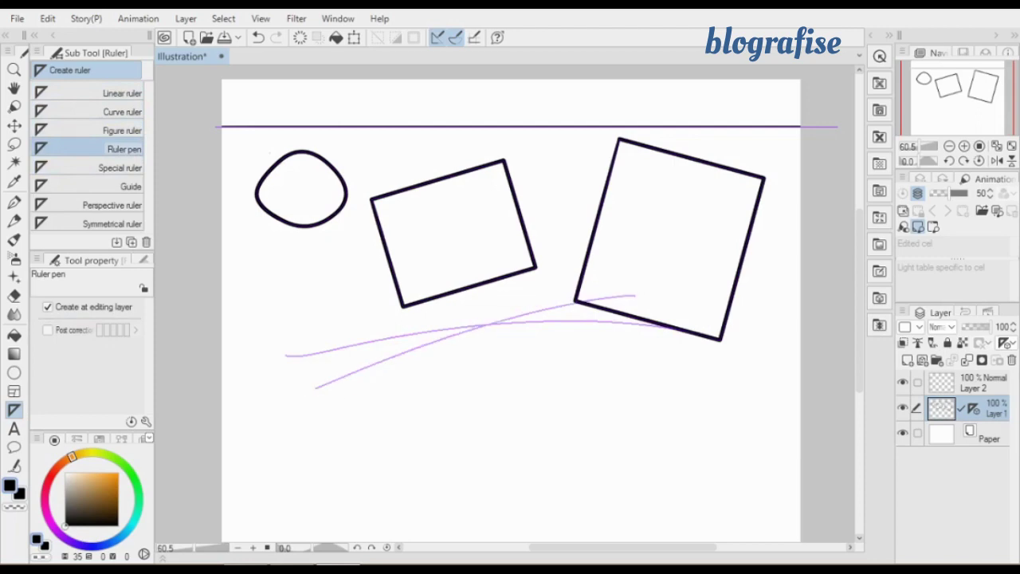
left_click_drag(234, 418, 508, 253)
left_click_drag(269, 360, 368, 205)
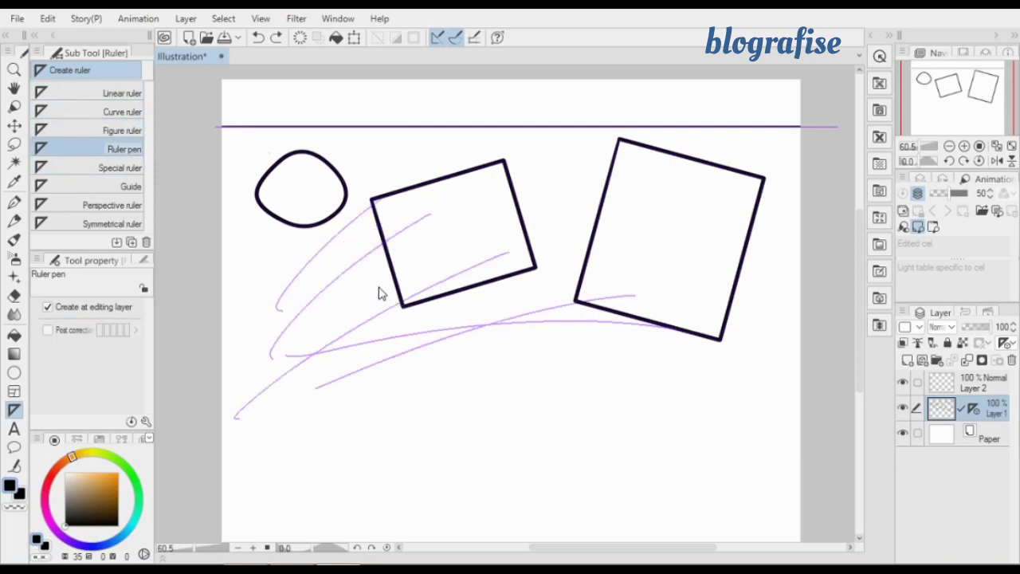
key("ctrl+z")
key("ctrl+z")
key("ctrl+z")
key("ctrl+z")
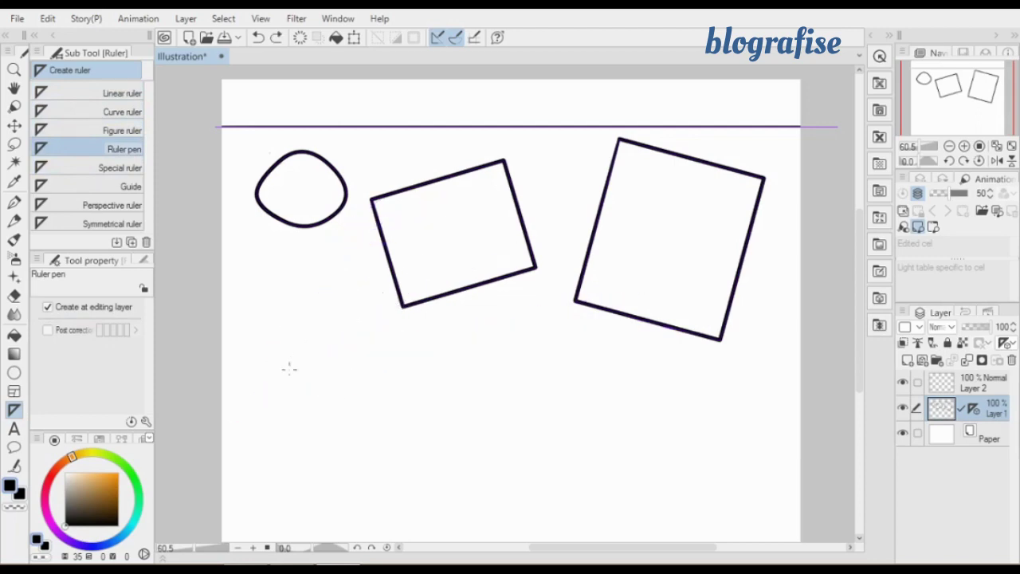
left_click_drag(291, 369, 430, 274)
key("ctrl+z")
Try a wide triangular ruler made of connected straight Ruler pen segments below the inked shapes, and undo it
left_click_drag(274, 304, 280, 318)
mouse_move(782, 460)
left_mouse_down()
mouse_move(794, 462)
mouse_move(779, 476)
mouse_move(789, 446)
mouse_move(794, 471)
mouse_move(793, 421)
mouse_move(776, 496)
mouse_move(792, 455)
mouse_move(786, 468)
left_mouse_up()
key("ctrl+z")
left_click(257, 353)
left_click_drag(784, 322, 786, 361)
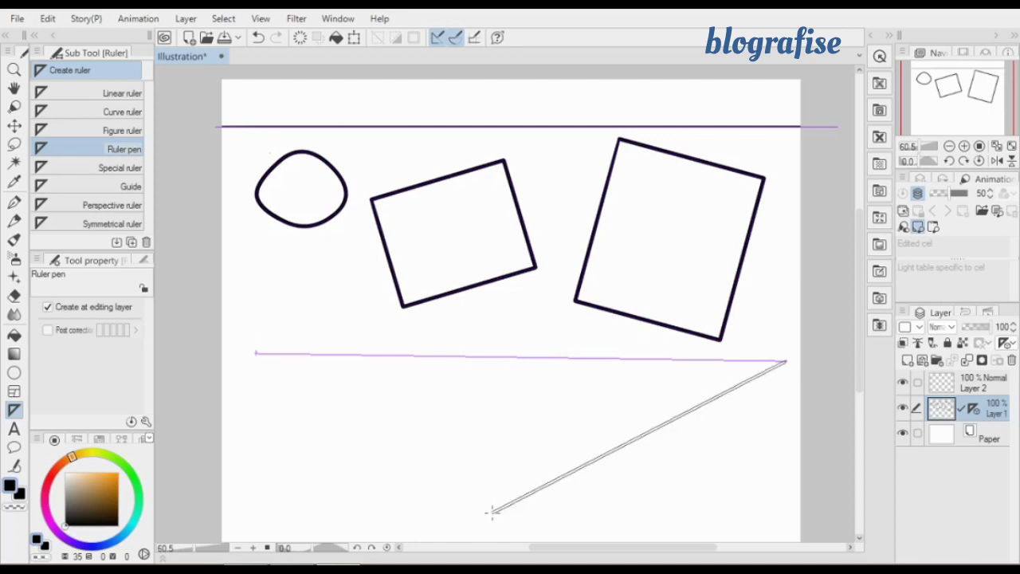
left_click(489, 514, "shift")
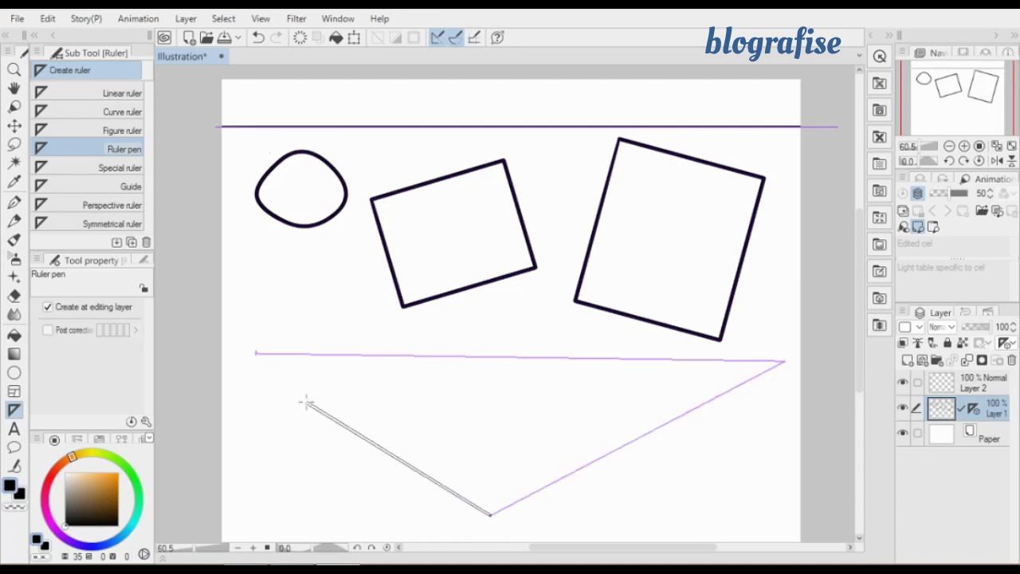
left_click(256, 353)
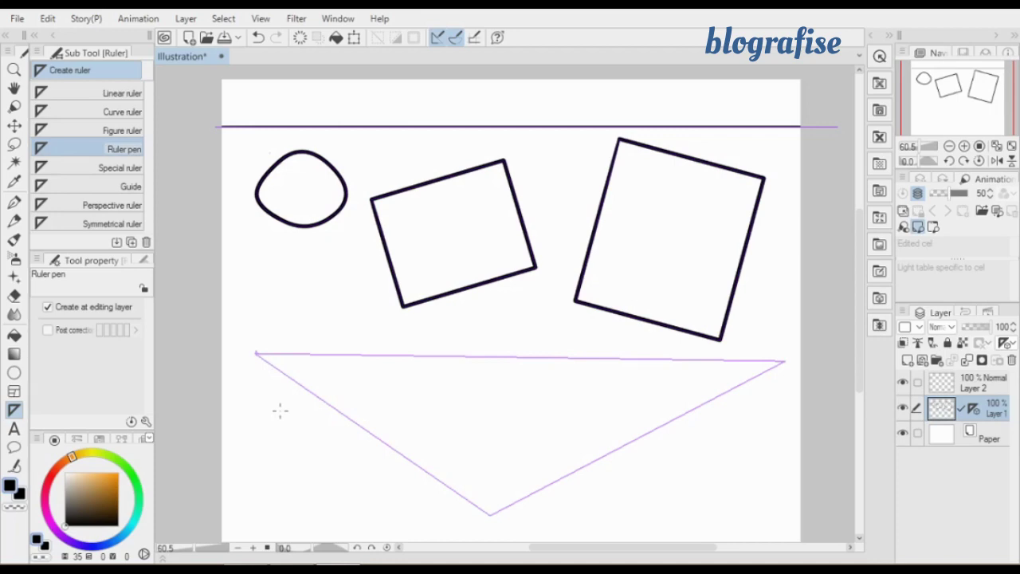
key("ctrl+z")
key("ctrl+z")
key("ctrl+z")
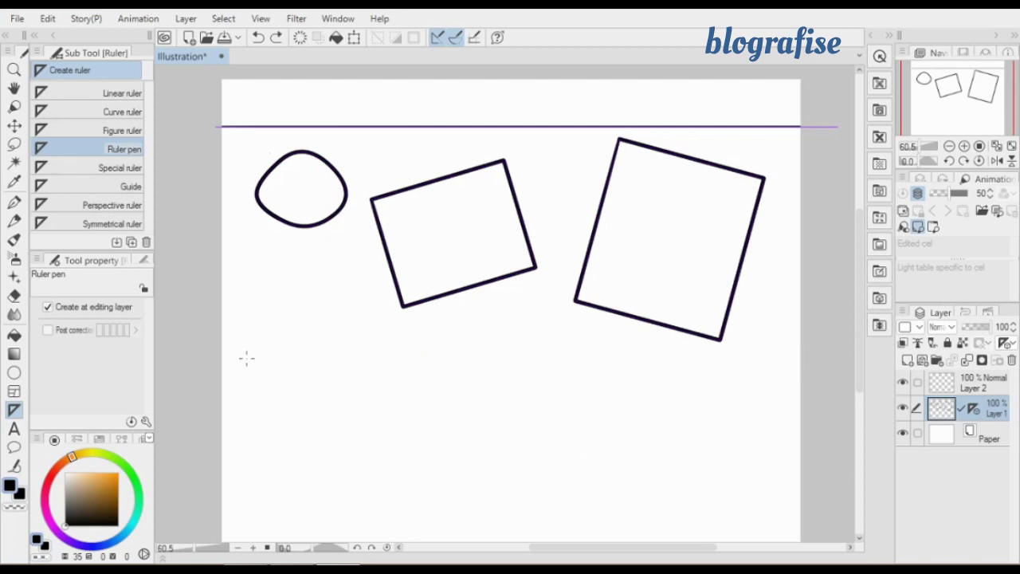
Create a chain of connected straight Ruler pen segments forming irregular angular shapes below the inked shapes
mouse_move(323, 311)
left_mouse_down()
mouse_move(358, 346)
mouse_move(347, 380)
mouse_move(303, 400)
mouse_move(237, 378)
mouse_move(245, 358)
left_mouse_up()
left_click(314, 420, "shift")
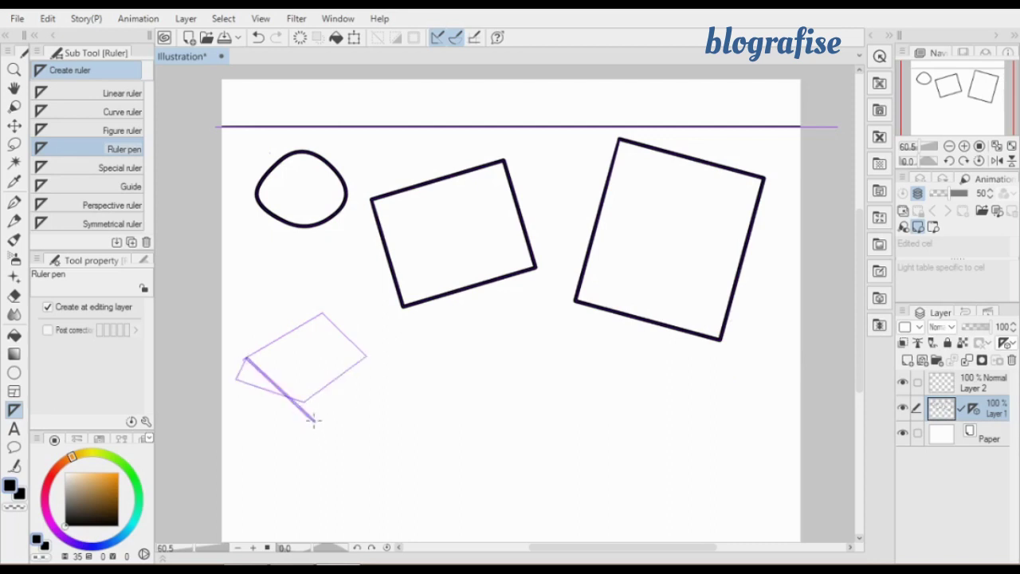
left_click(245, 425, "shift")
left_click(258, 467, "shift")
left_click(373, 414, "shift")
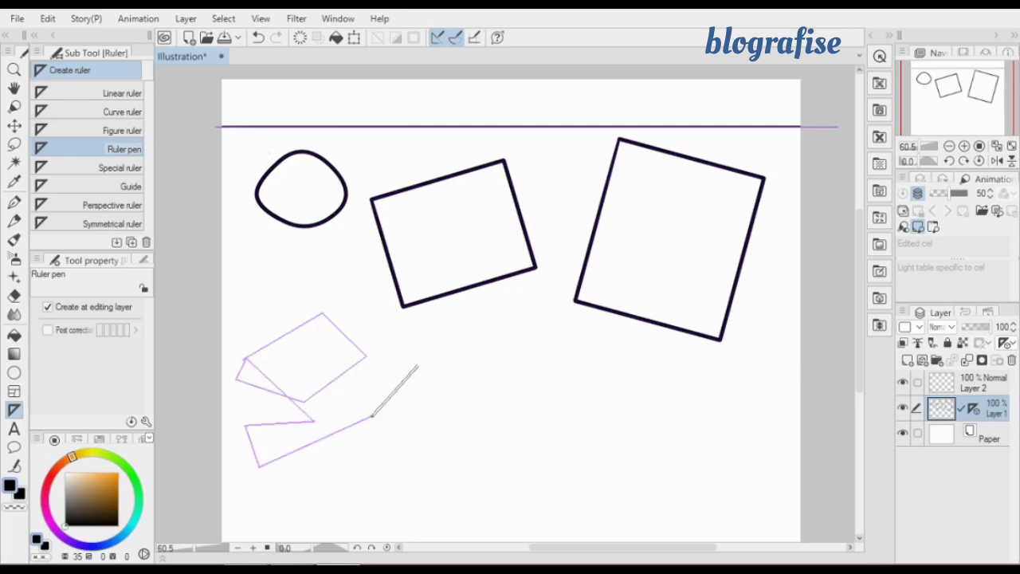
left_click(434, 347, "shift")
left_click(596, 381, "shift")
left_click(475, 438, "shift")
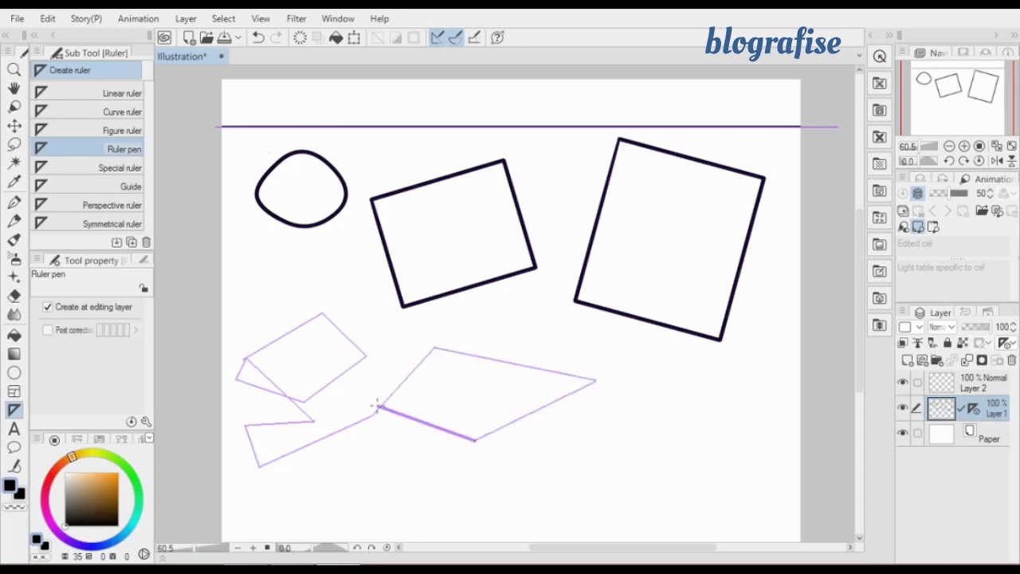
left_click(378, 408, "shift")
left_click(380, 349, "shift")
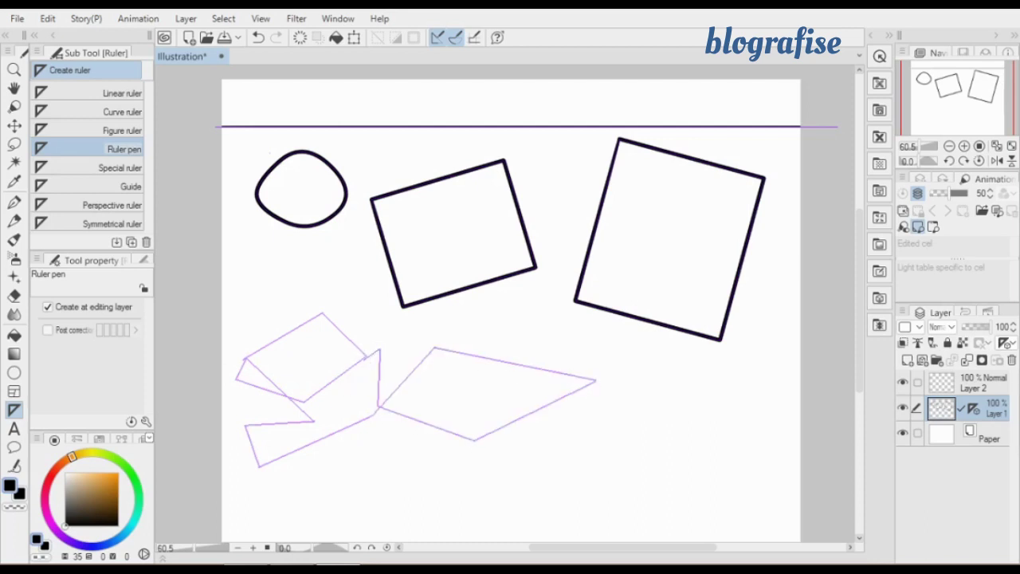
Ink several edges of the overlapping angular Ruler pen shapes with the G-pen, leaving the diamond shape uninked
left_click(14, 200)
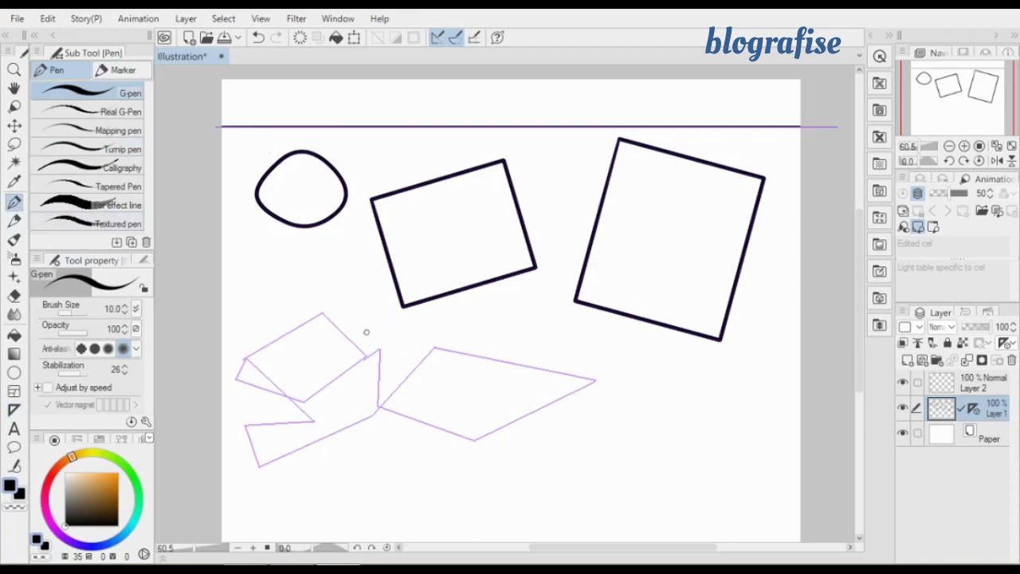
mouse_move(321, 313)
left_mouse_down()
mouse_move(369, 355)
mouse_move(303, 401)
left_mouse_up()
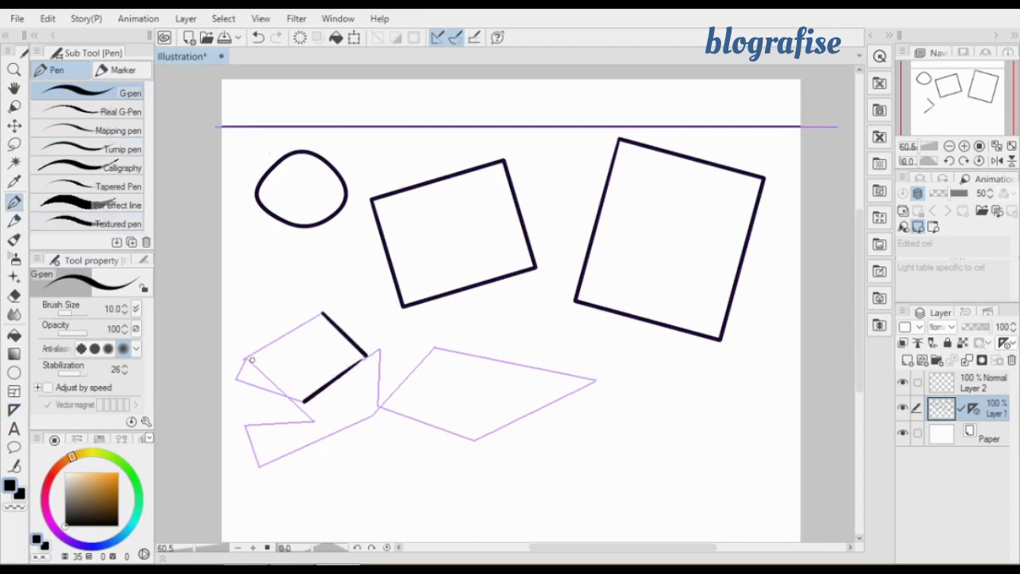
left_click_drag(252, 360, 323, 424)
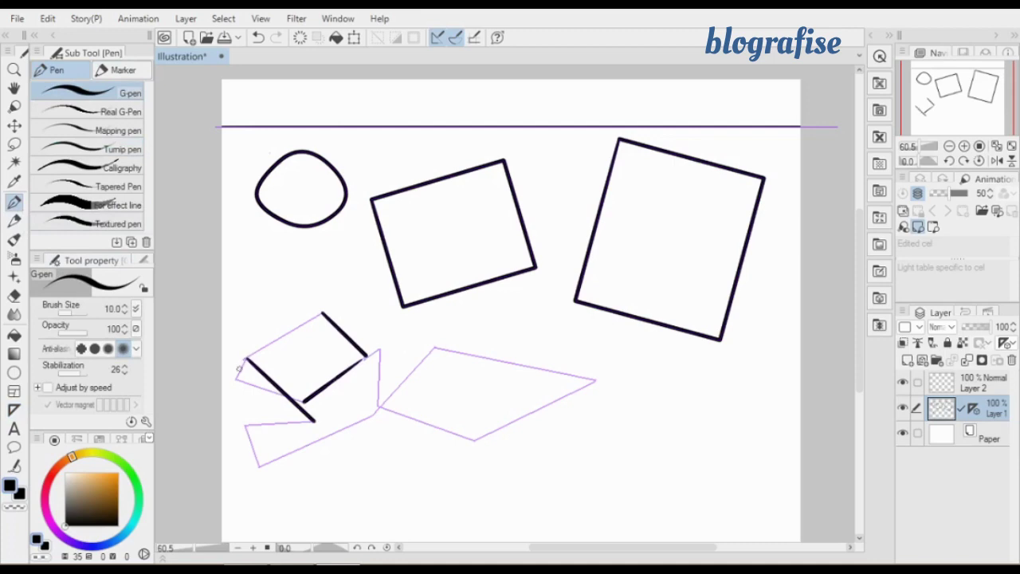
left_click_drag(246, 360, 236, 380)
left_click_drag(237, 380, 303, 400)
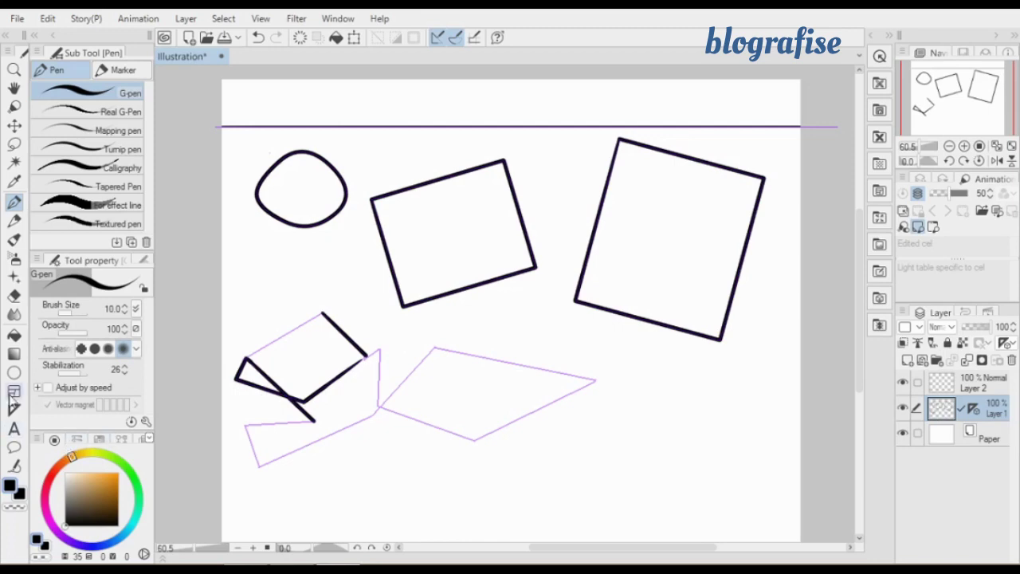
Switch to the Special ruler set to Parallel line and try a parallel ruler across the diamond shape
left_click(15, 408)
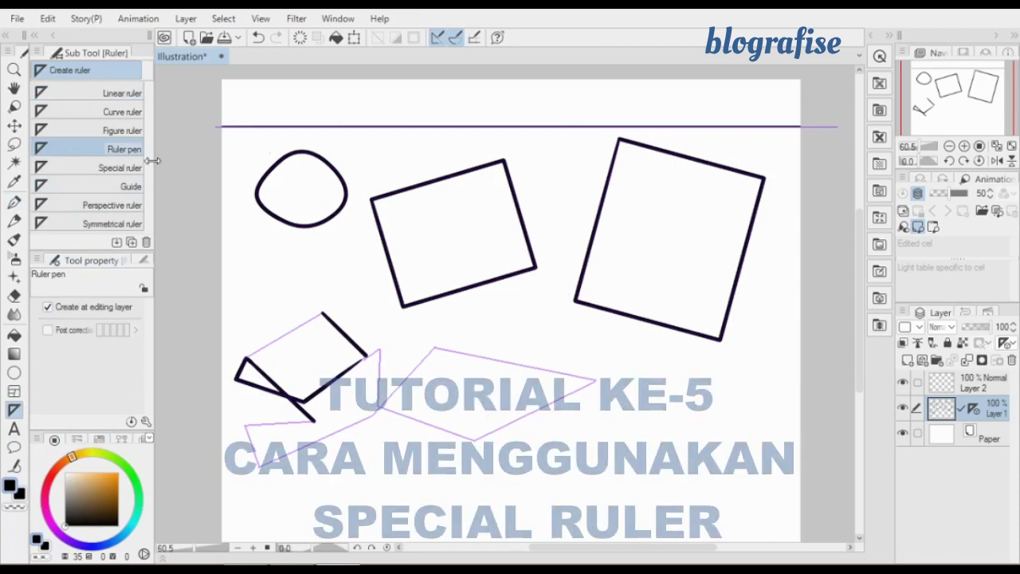
left_click(130, 168)
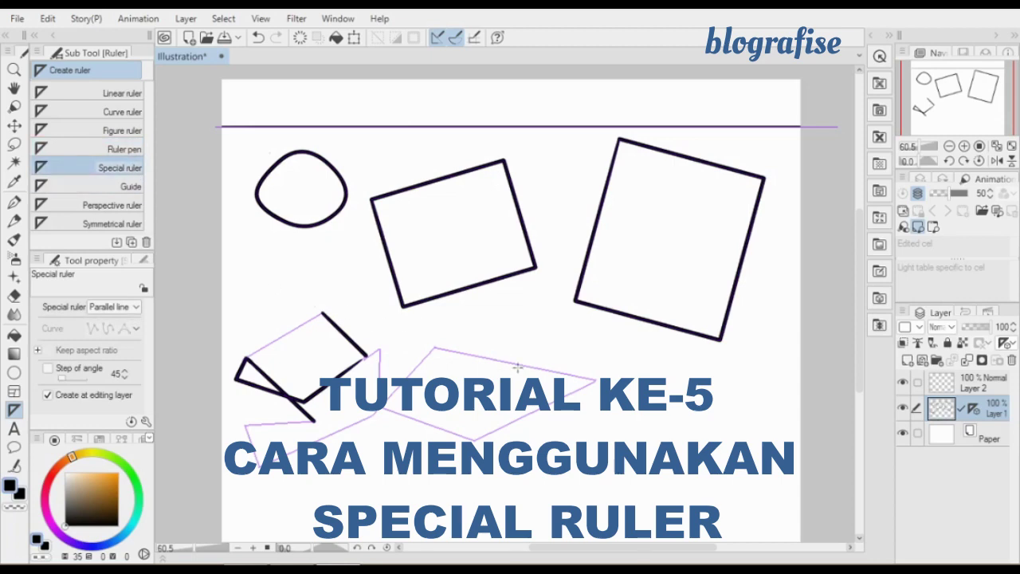
left_click_drag(518, 367, 608, 372)
left_click_drag(590, 407, 585, 405)
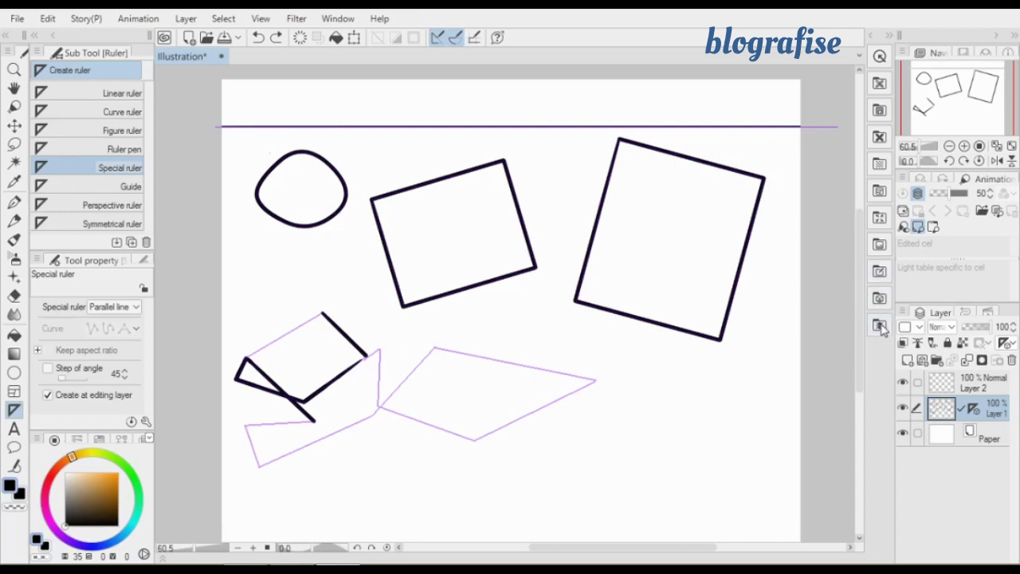
Add a new layer, hide Layer 1, and create a horizontal parallel line ruler across the upper canvas
left_click(908, 359)
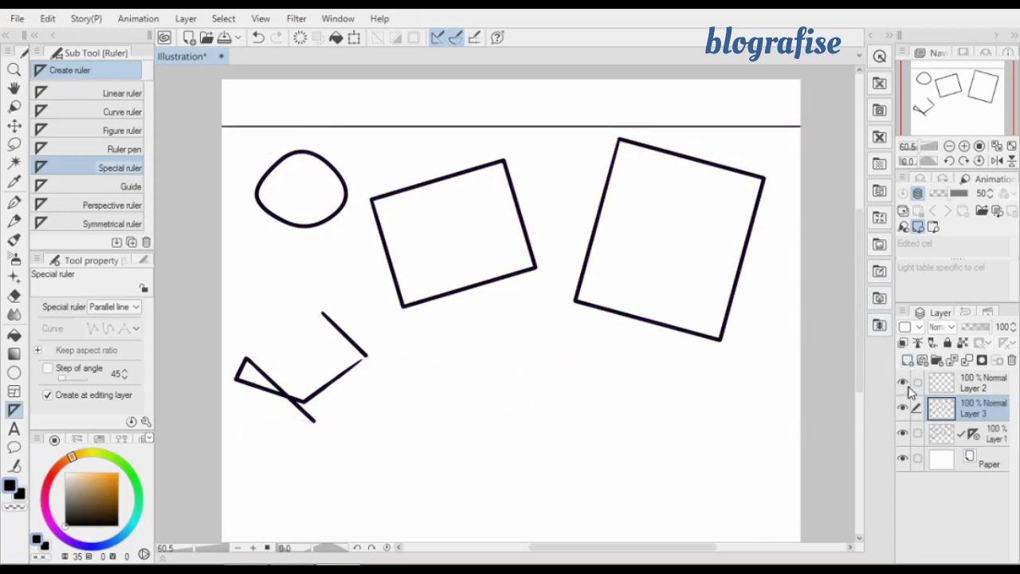
left_click(903, 433)
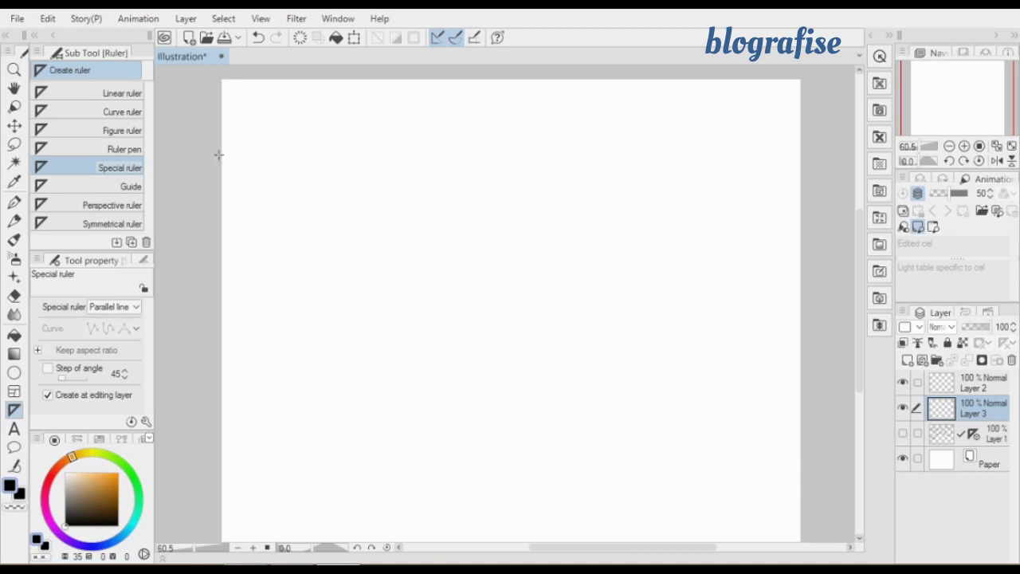
left_click_drag(213, 145, 802, 118)
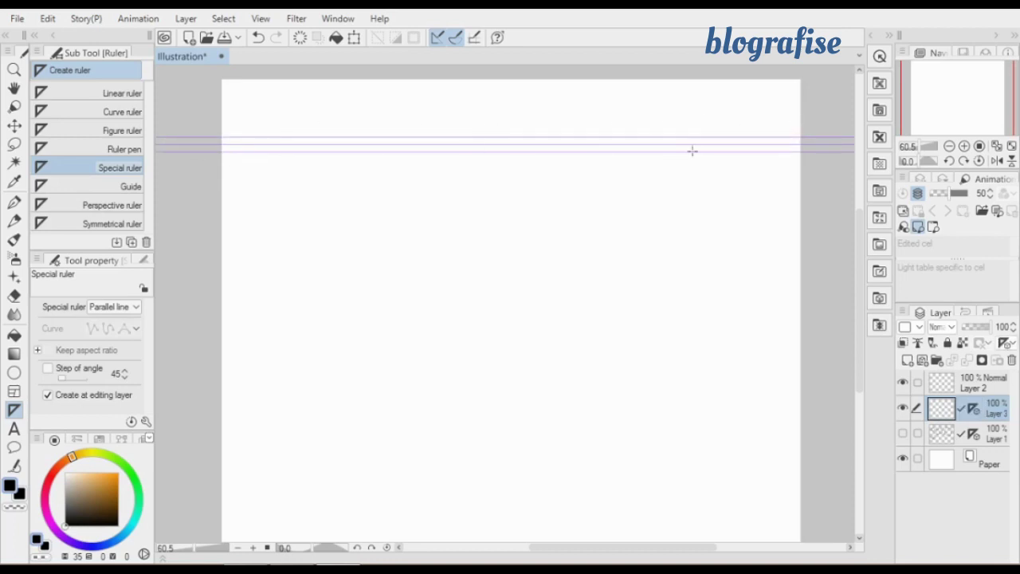
Set the G-pen brush size to 15 and ink a full-width line along the parallel line ruler
left_click(13, 202)
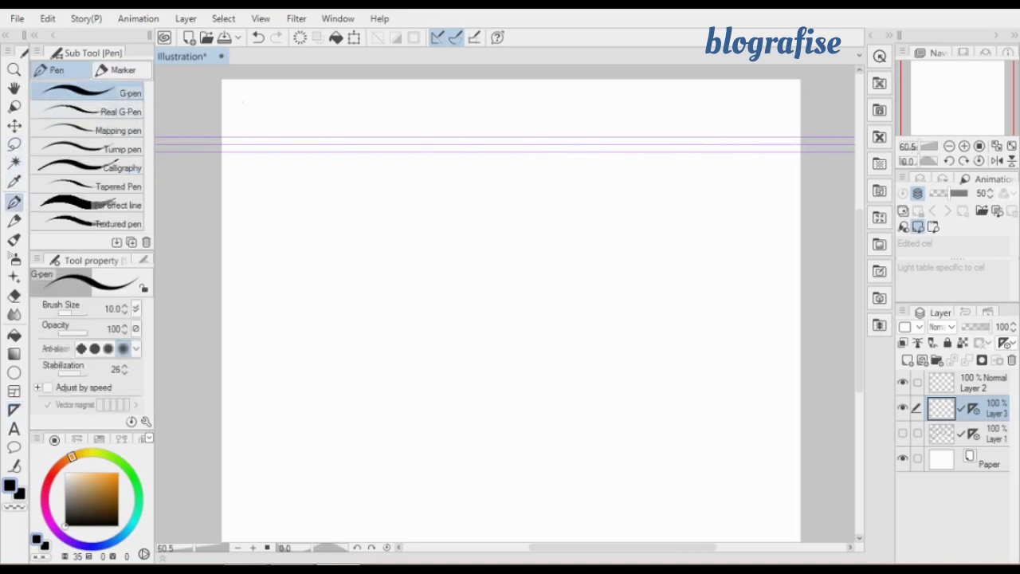
left_click(14, 409)
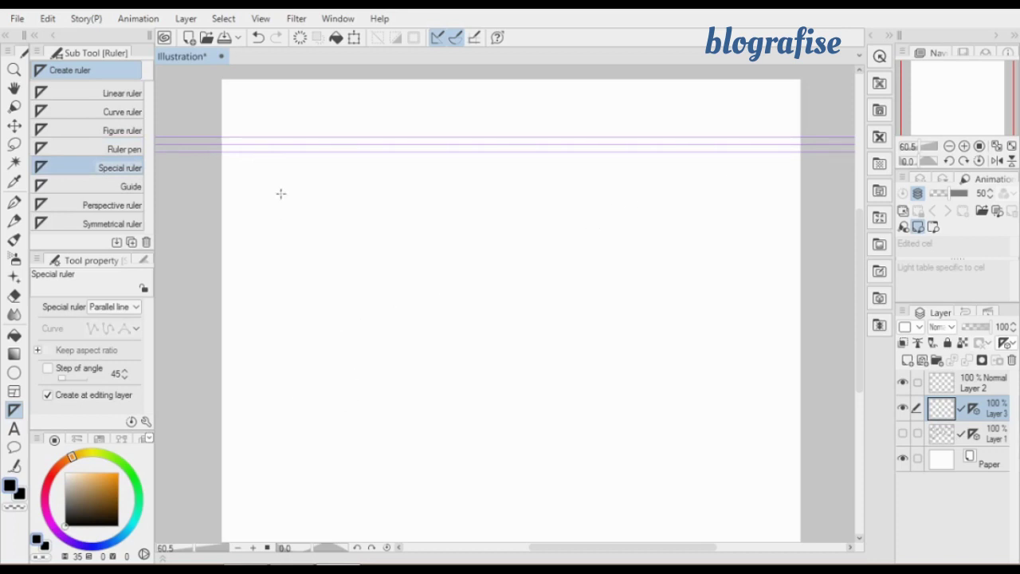
left_click(14, 203)
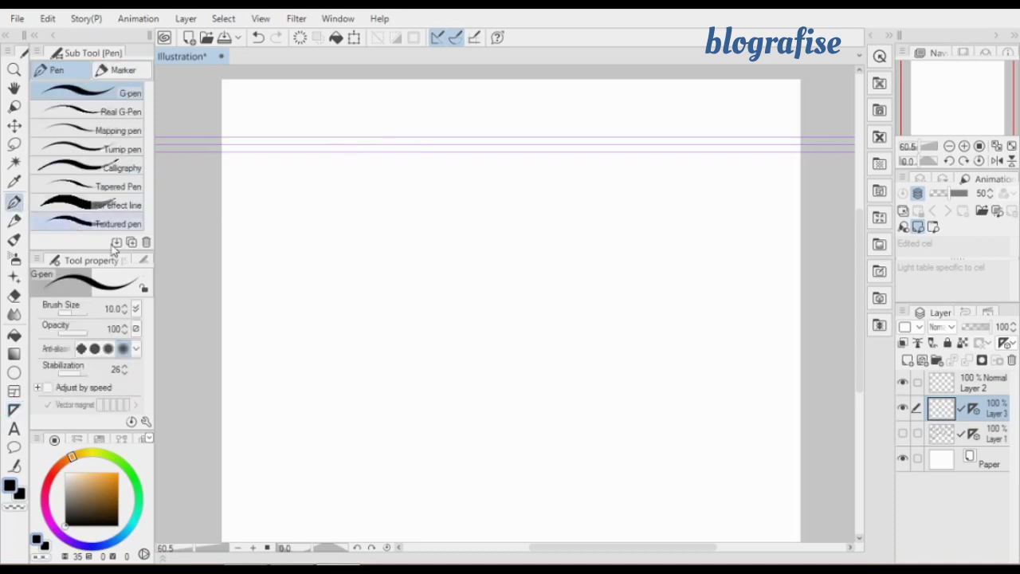
left_click(125, 306)
left_click(125, 306)
left_click(124, 306)
left_click(124, 306)
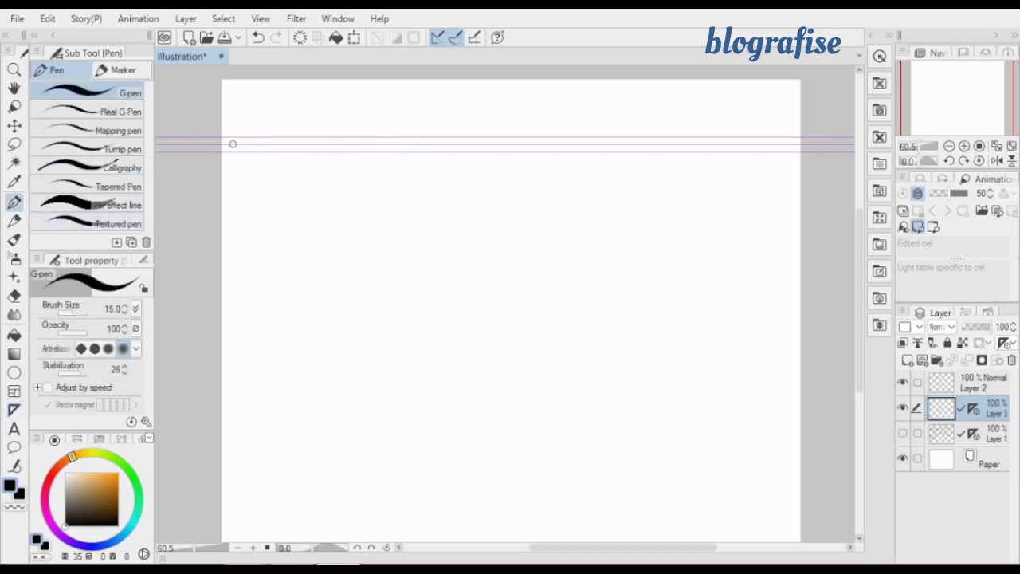
left_click_drag(213, 144, 828, 130)
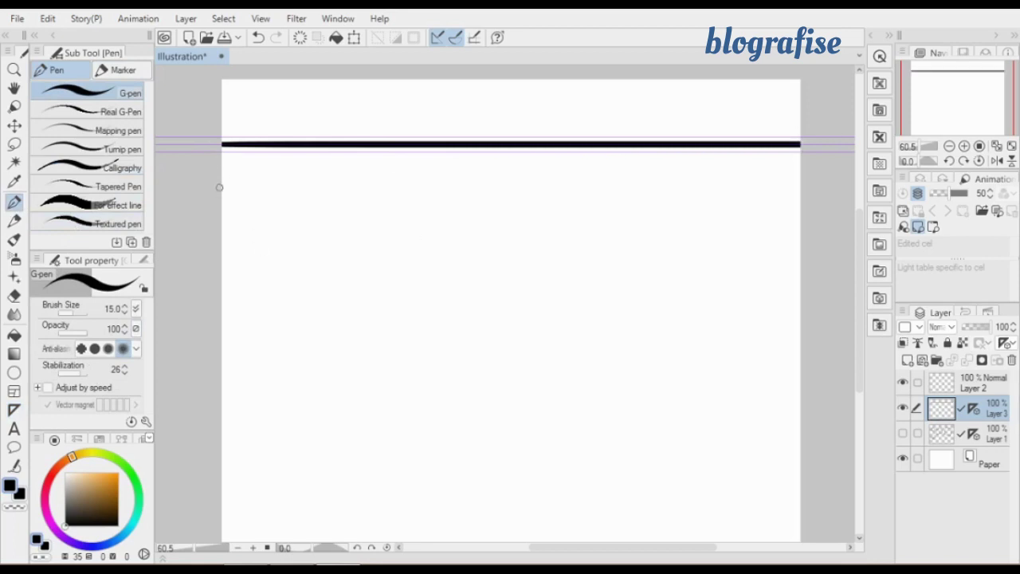
Draw a series of horizontal G-pen strokes of varying length below the parallel line ruler, snapping to its direction
mouse_move(223, 184)
left_mouse_down()
mouse_move(821, 139)
mouse_move(826, 185)
left_mouse_up()
left_click_drag(419, 215, 807, 215)
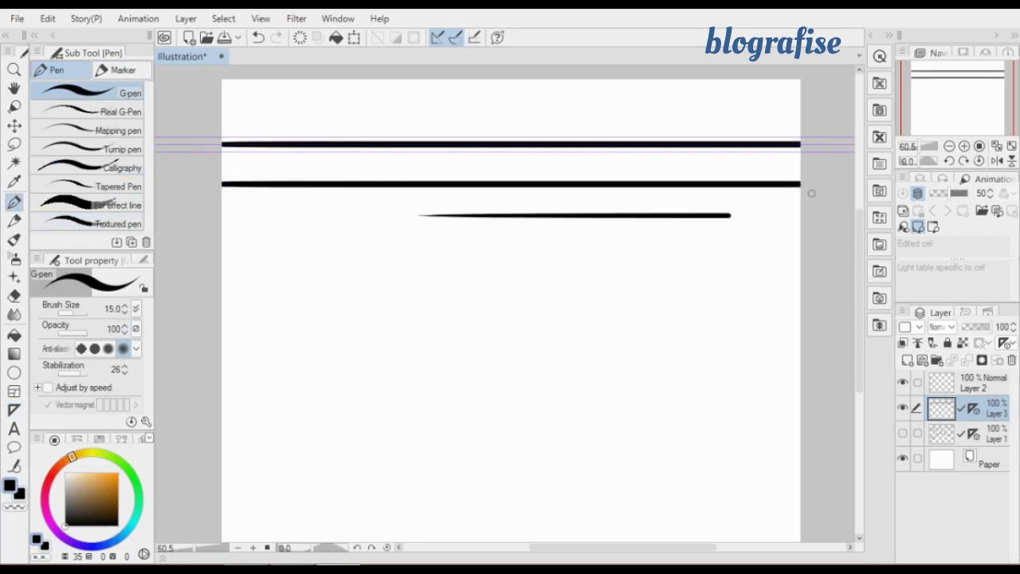
left_click_drag(378, 278, 802, 266)
left_click_drag(422, 215, 801, 217)
left_click_drag(376, 273, 786, 273)
left_click_drag(370, 317, 657, 318)
left_click_drag(736, 311, 743, 317)
left_click_drag(390, 309, 704, 310)
left_click_drag(424, 281, 763, 281)
left_click_drag(416, 255, 720, 256)
left_click_drag(394, 229, 751, 228)
left_click_drag(494, 237, 742, 237)
left_click_drag(483, 264, 735, 265)
left_click_drag(344, 377, 801, 376)
Add short dabs around the second full-width line and near the canvas top, plus several horizontal strokes above the ruler
mouse_move(347, 172)
left_mouse_down()
mouse_move(365, 172)
mouse_move(360, 193)
left_mouse_up()
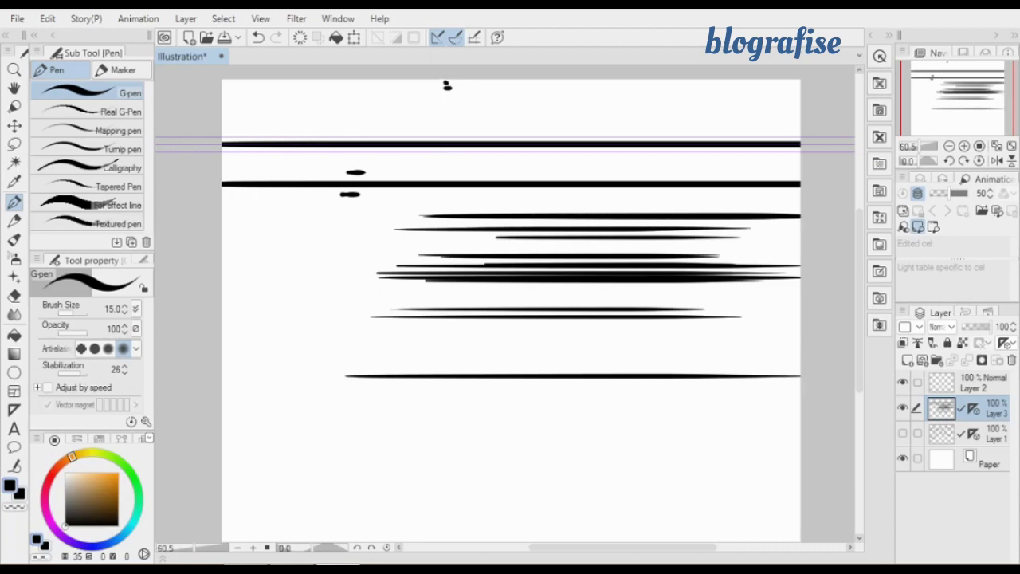
left_click(539, 81)
left_click(551, 83)
left_click(557, 95)
left_click(580, 82)
left_click(589, 101)
left_click(616, 102)
left_click(649, 107)
left_click(645, 115)
left_click(652, 90)
left_click_drag(433, 120, 668, 120)
left_click_drag(398, 116, 695, 115)
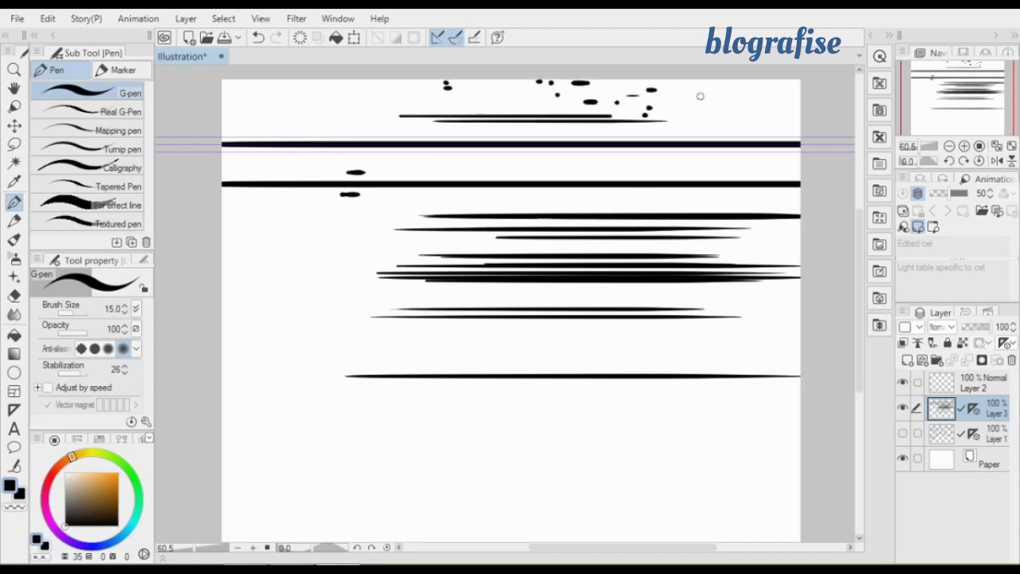
left_click_drag(625, 95, 638, 95)
left_click_drag(398, 104, 716, 104)
left_click_drag(351, 128, 737, 129)
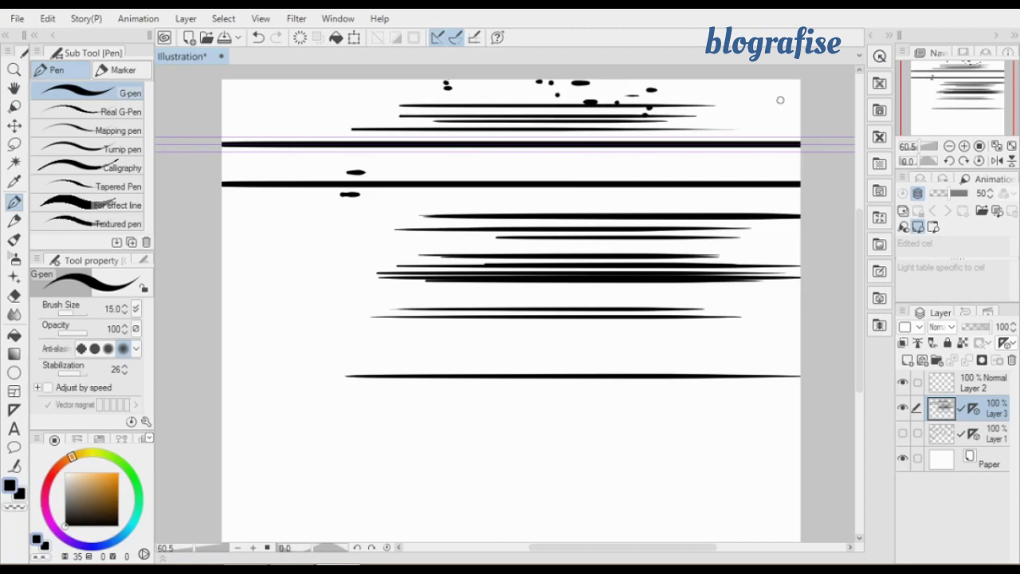
Try a second, slightly tilted parallel line ruler across the middle strokes, and undo it
left_click(12, 411)
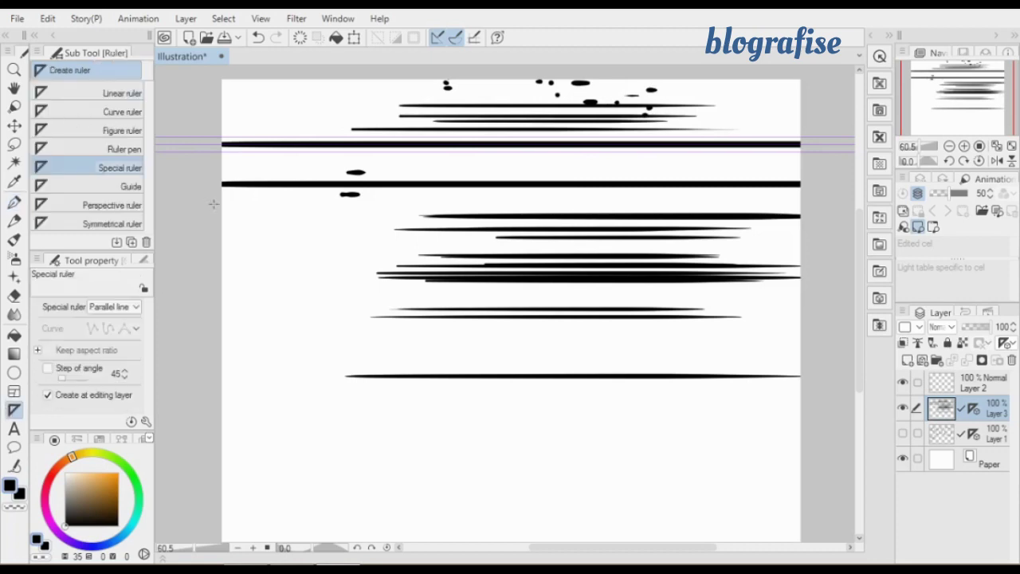
left_click_drag(328, 285, 359, 327)
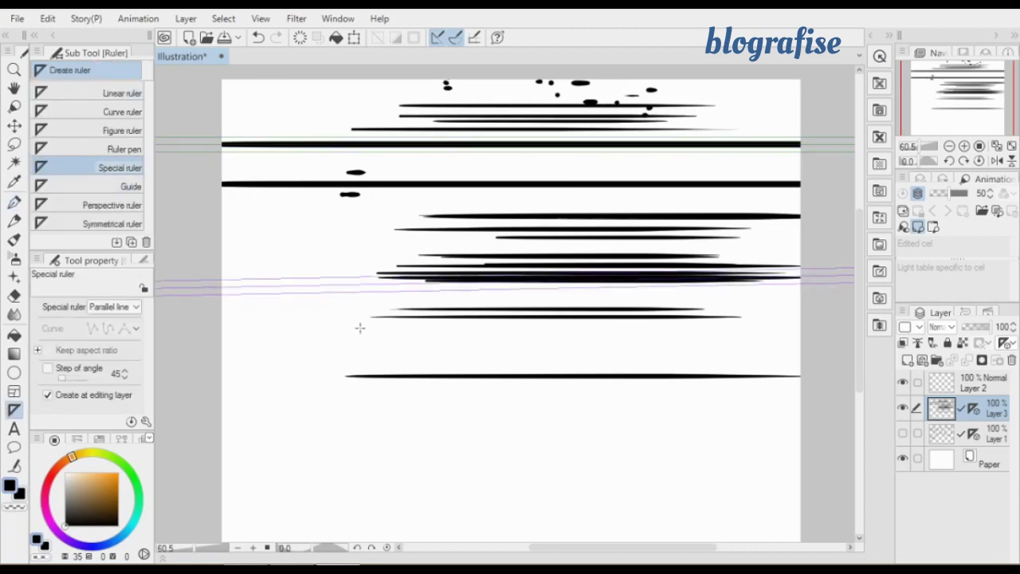
key("ctrl+z")
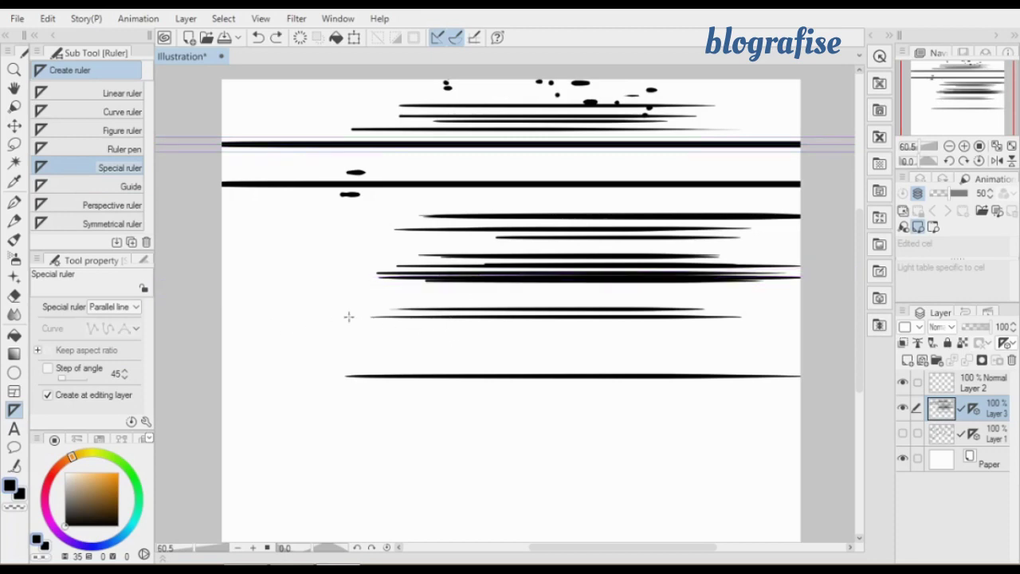
Draw more horizontal G-pen strokes among the lower group of lines, plus one just below the second full-width line
left_click(13, 202)
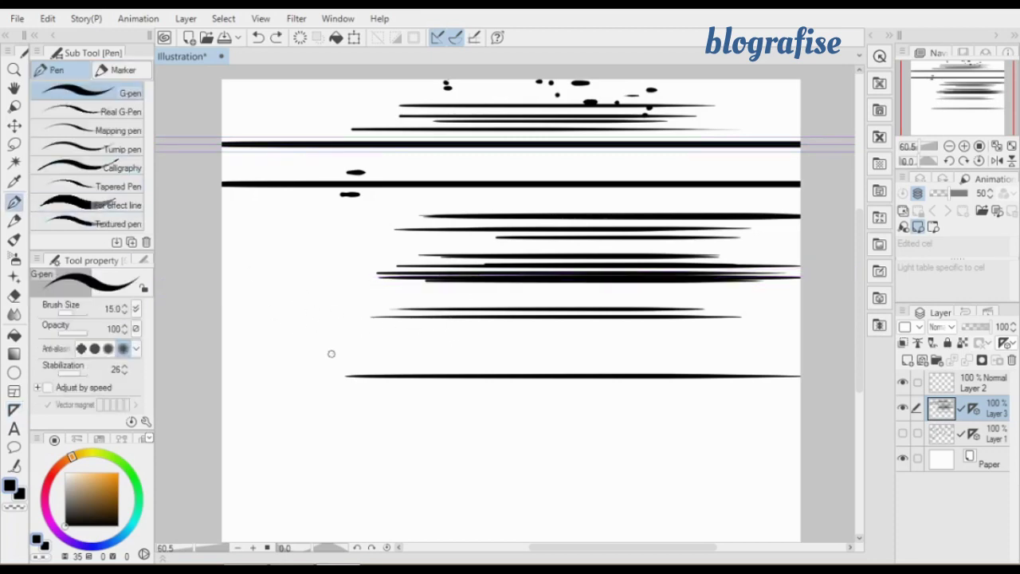
left_click_drag(330, 353, 804, 353)
left_click_drag(398, 311, 787, 311)
left_click_drag(400, 304, 784, 305)
mouse_move(408, 326)
left_mouse_down()
mouse_move(789, 326)
mouse_move(773, 334)
left_mouse_up()
left_click_drag(392, 302, 764, 303)
left_click_drag(422, 298, 732, 297)
left_click_drag(378, 299, 716, 291)
left_click_drag(360, 206, 702, 206)
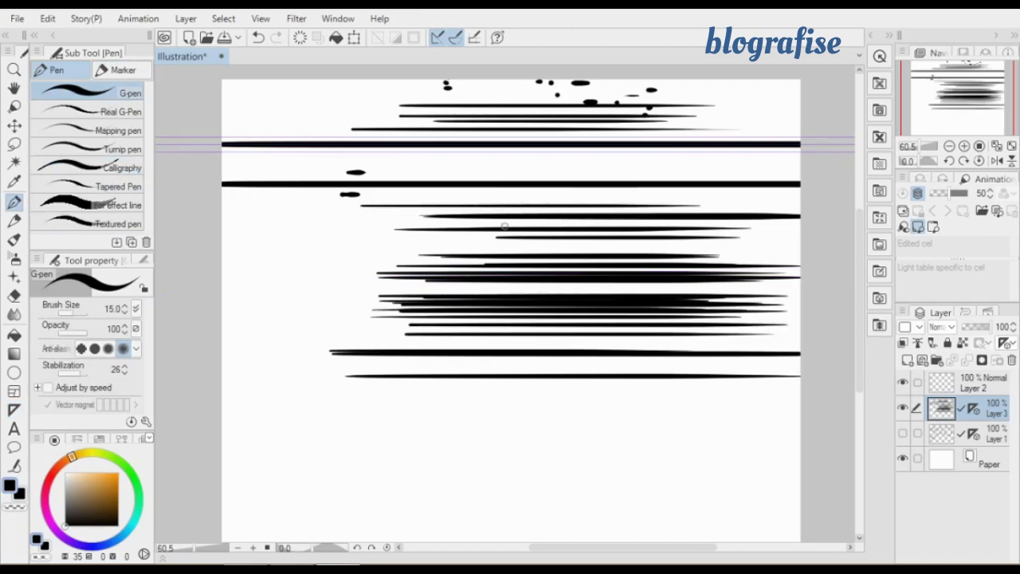
Create one horizontal guide through the strokes and two vertical guides near the canvas's left side with the Guide ruler
left_click(14, 410)
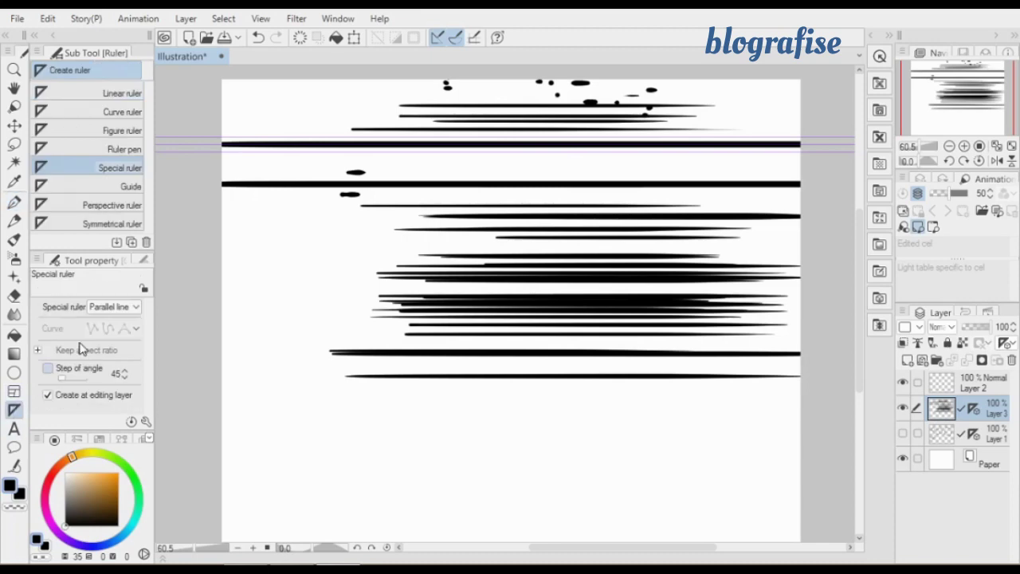
left_click(137, 190)
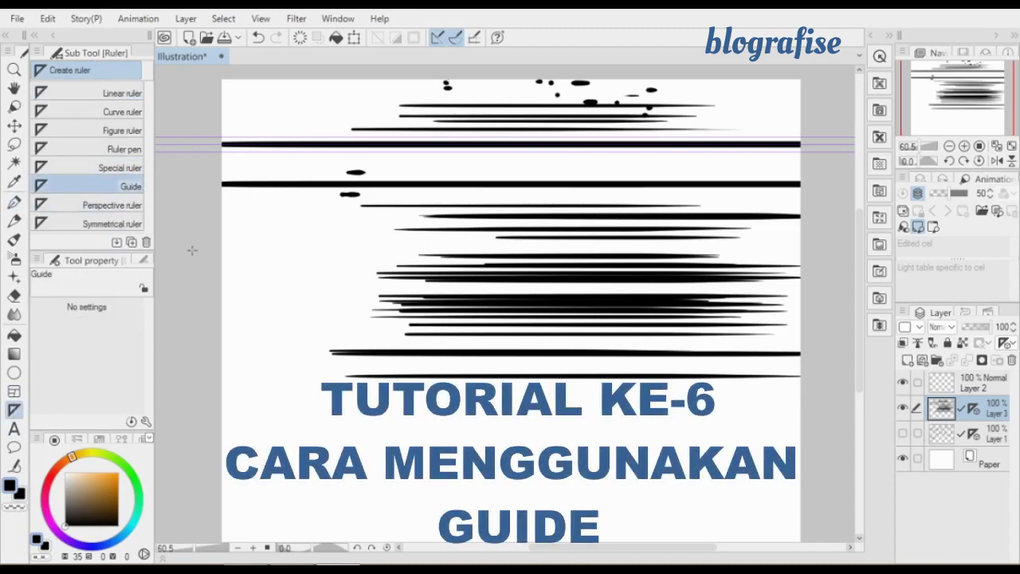
left_click_drag(258, 247, 394, 248)
left_click_drag(303, 274, 317, 402)
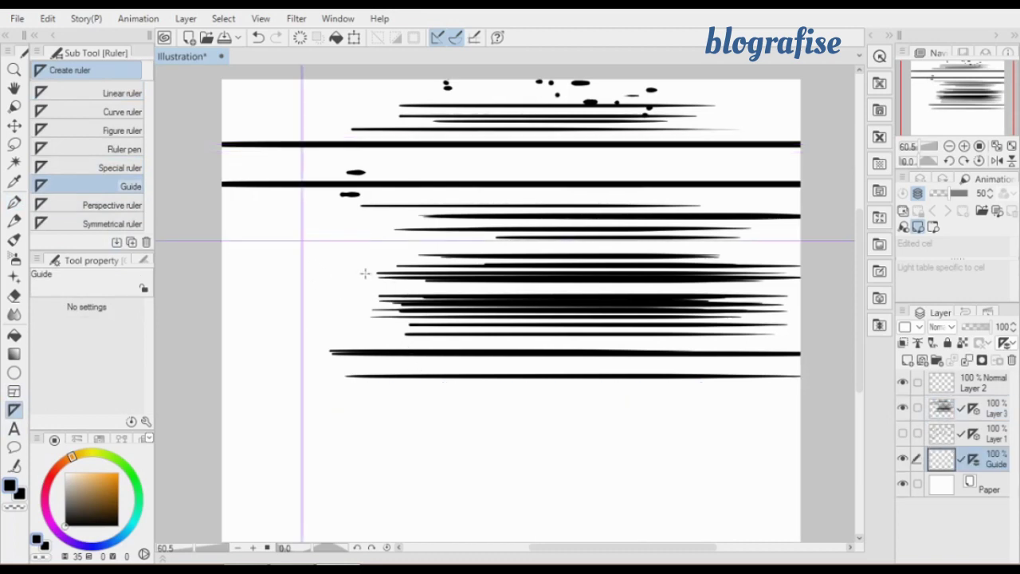
left_click_drag(224, 274, 239, 403)
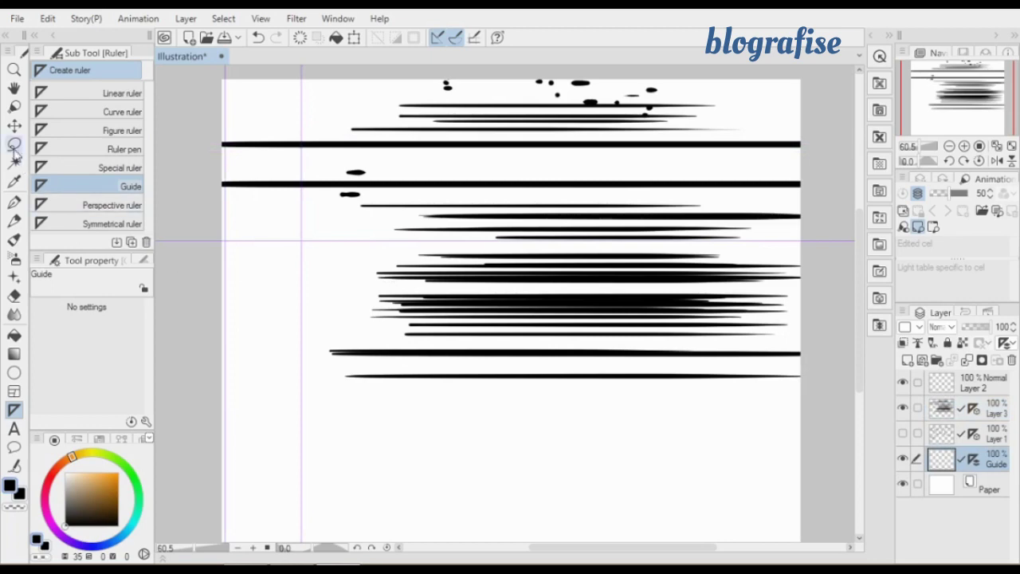
Ink the horizontal guide and the inner vertical guide with the G-pen so the two lines cross
left_click(14, 202)
left_click_drag(302, 243, 312, 506)
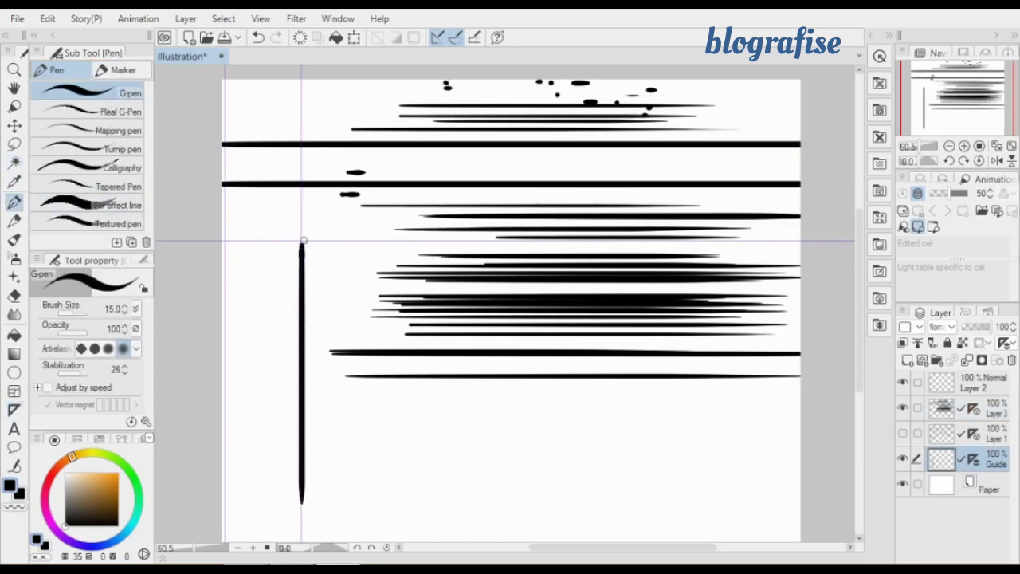
mouse_move(303, 239)
left_mouse_down()
mouse_move(675, 241)
mouse_move(829, 245)
left_mouse_up()
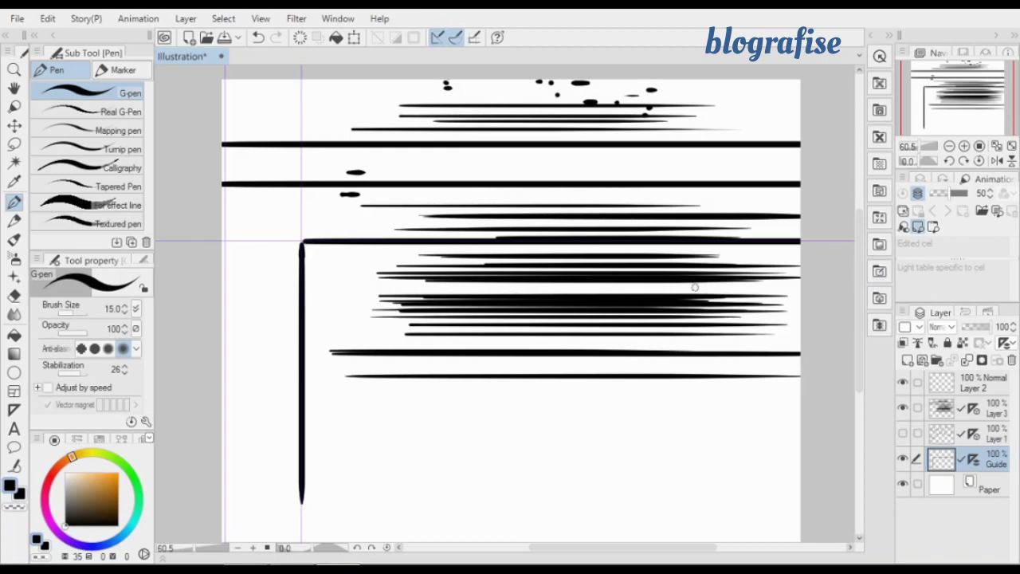
mouse_move(298, 73)
left_mouse_down()
mouse_move(301, 243)
mouse_move(224, 243)
left_mouse_up()
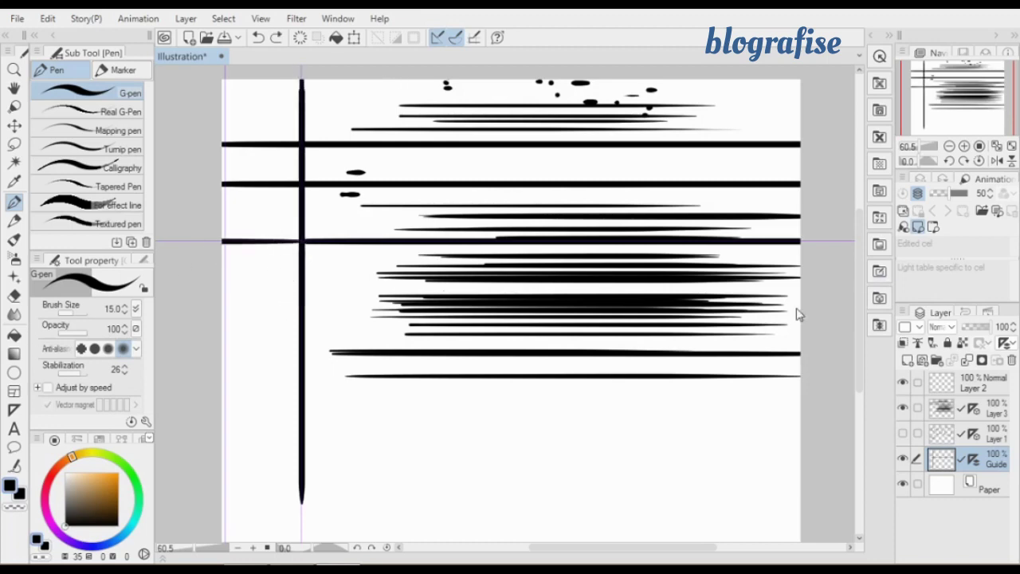
Delete Layer 3 with the parallel strokes and the hidden Layer 1
left_click(939, 413)
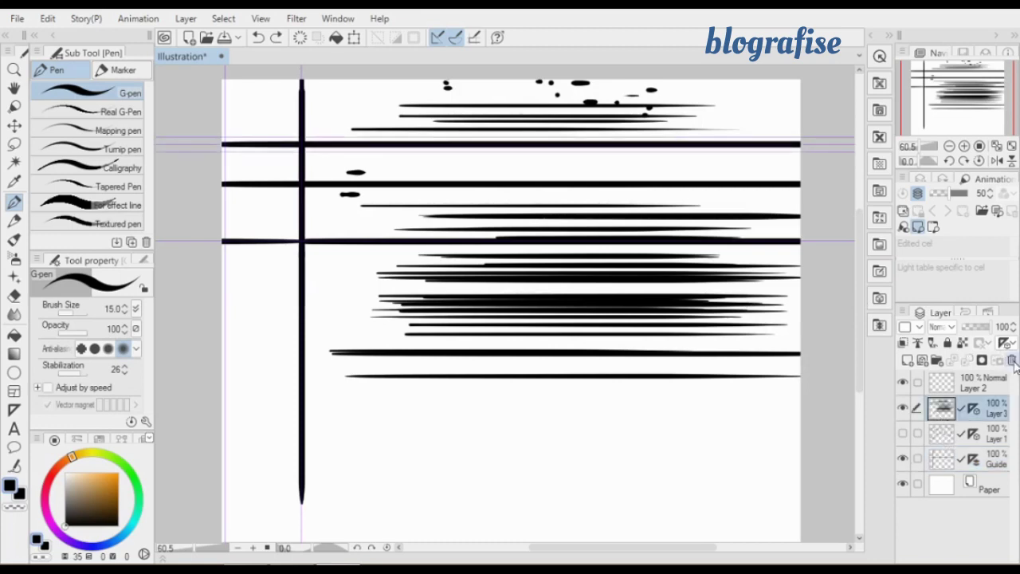
left_click(1012, 360)
key("Return")
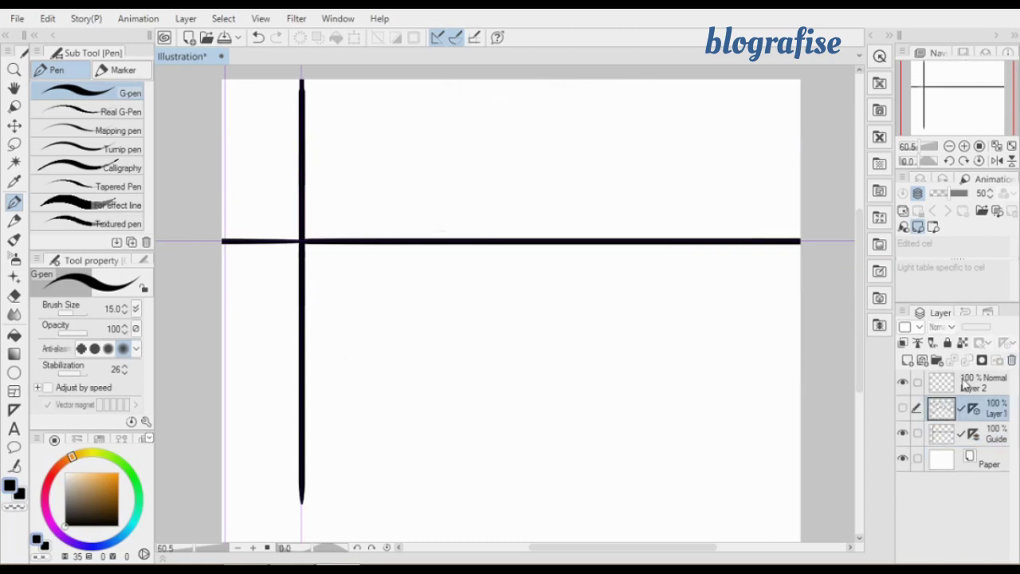
left_click(1011, 362)
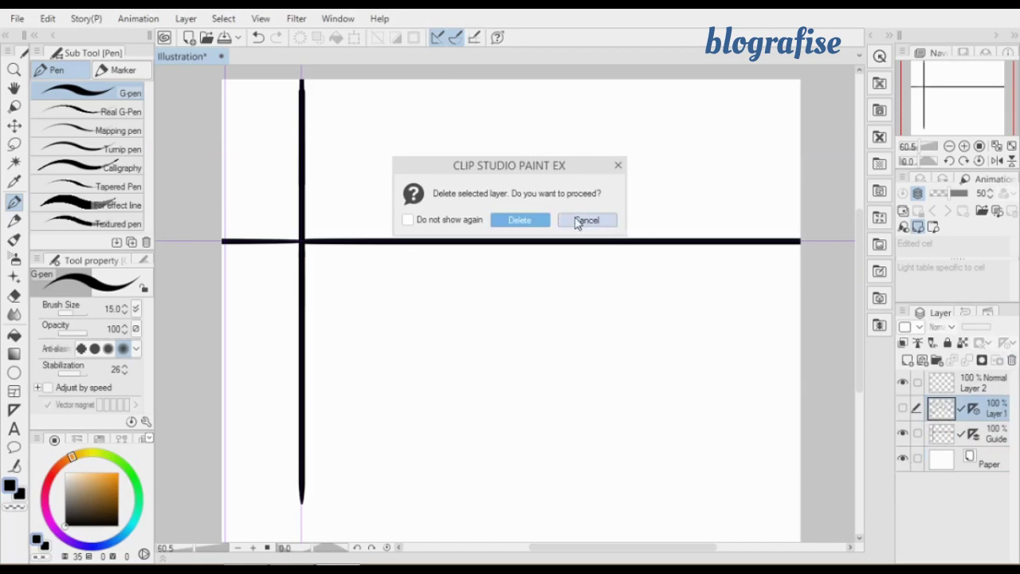
key("Return")
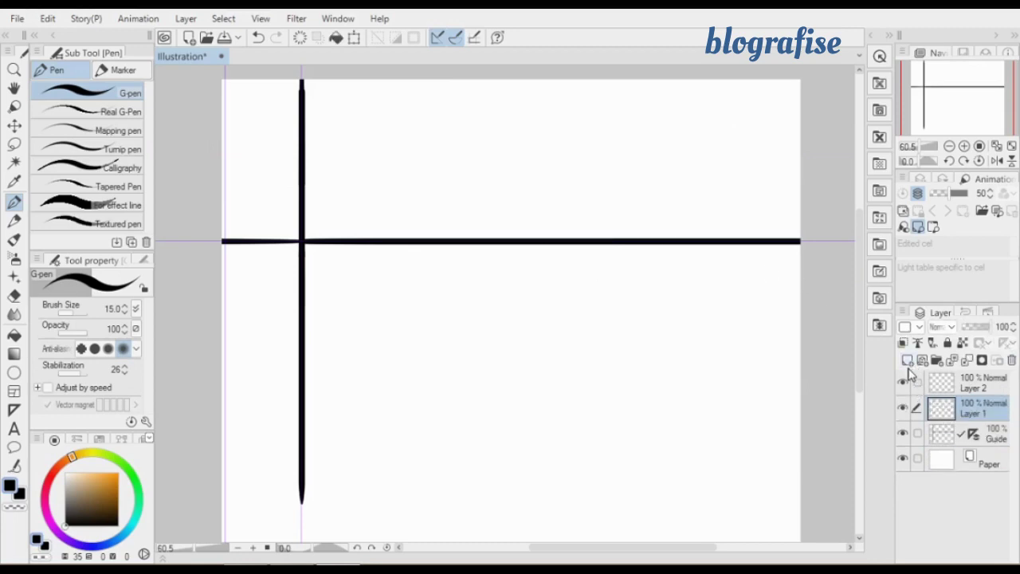
Hide the Guide layer and try a freehand horizontal G-pen stroke on Layer 1, then undo it
left_click(909, 361)
left_click(950, 437)
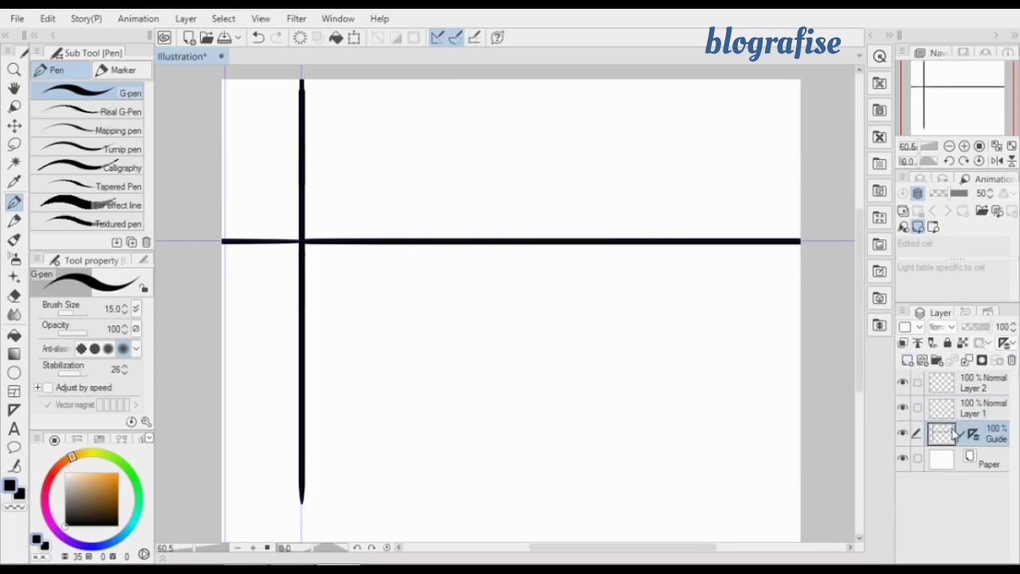
left_click(904, 435)
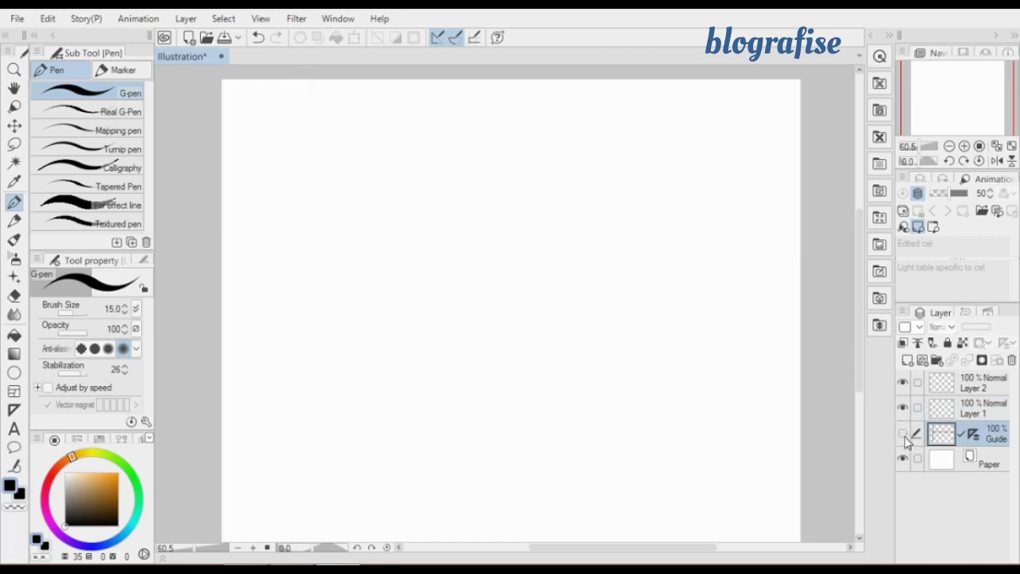
left_click(944, 410)
left_click_drag(423, 245, 737, 238)
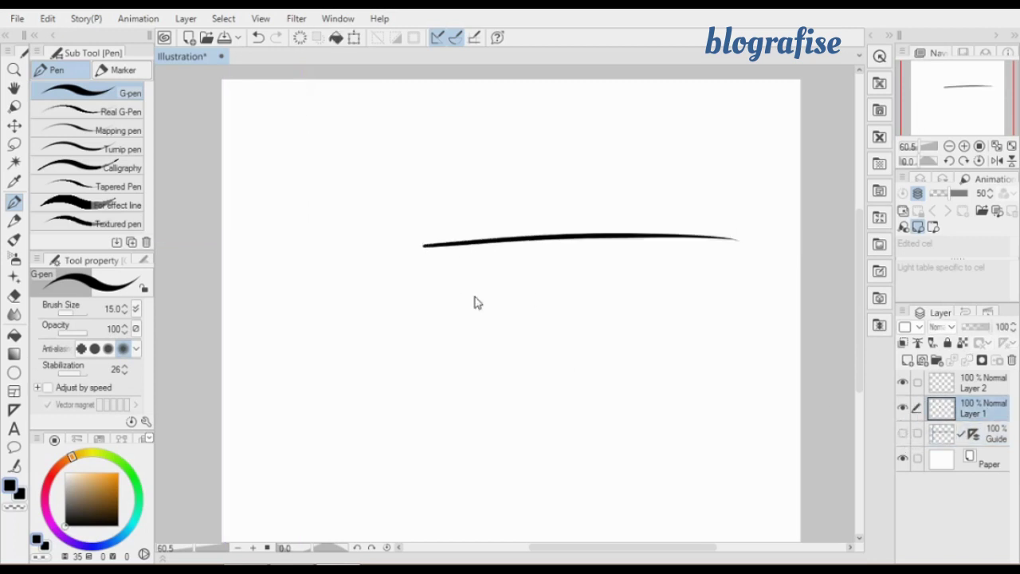
key("ctrl+z")
Try to add a vertical guide with the Guide ruler while the existing Guide layer is hidden, then undo
left_click(14, 409)
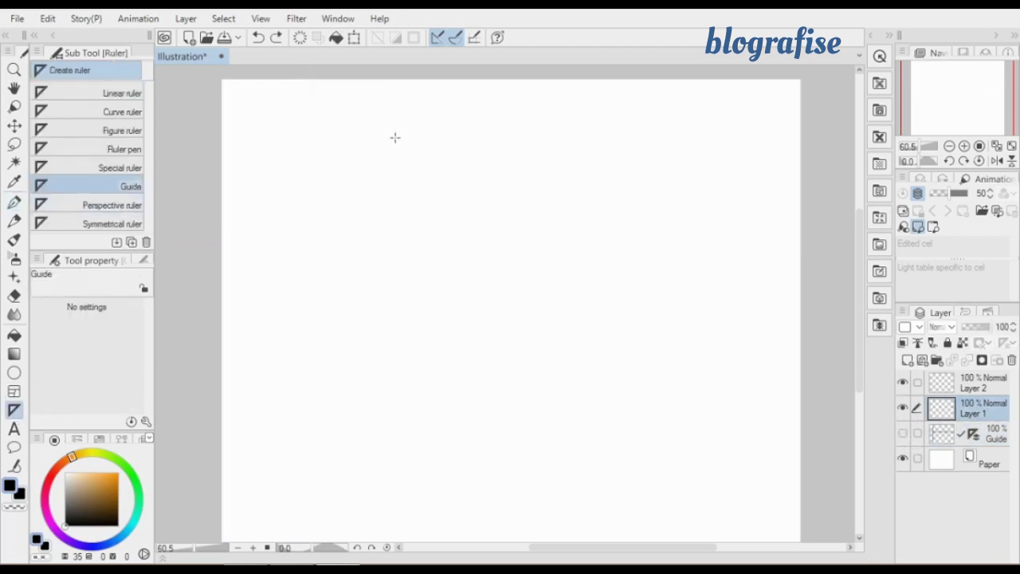
left_click_drag(358, 136, 331, 361)
key("ctrl+z")
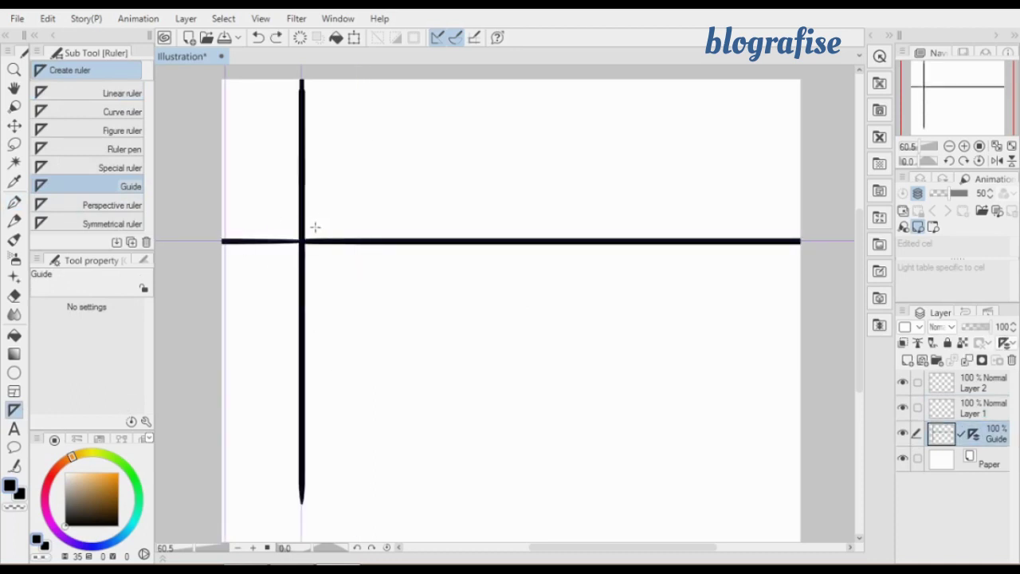
Delete the Guide layer with its inked cross lines and make Layer 1 the active layer
left_click(1012, 360)
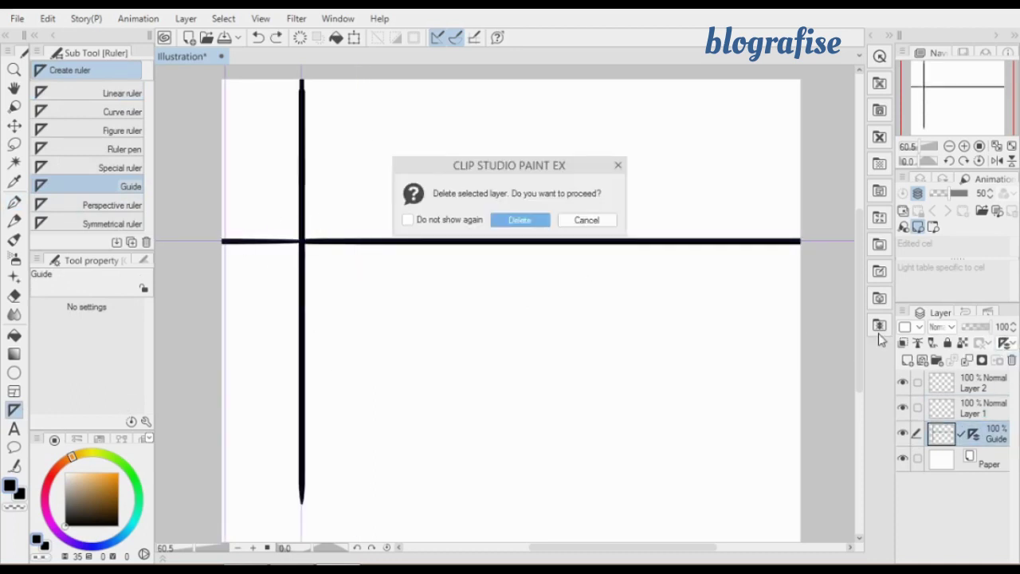
left_click(522, 219)
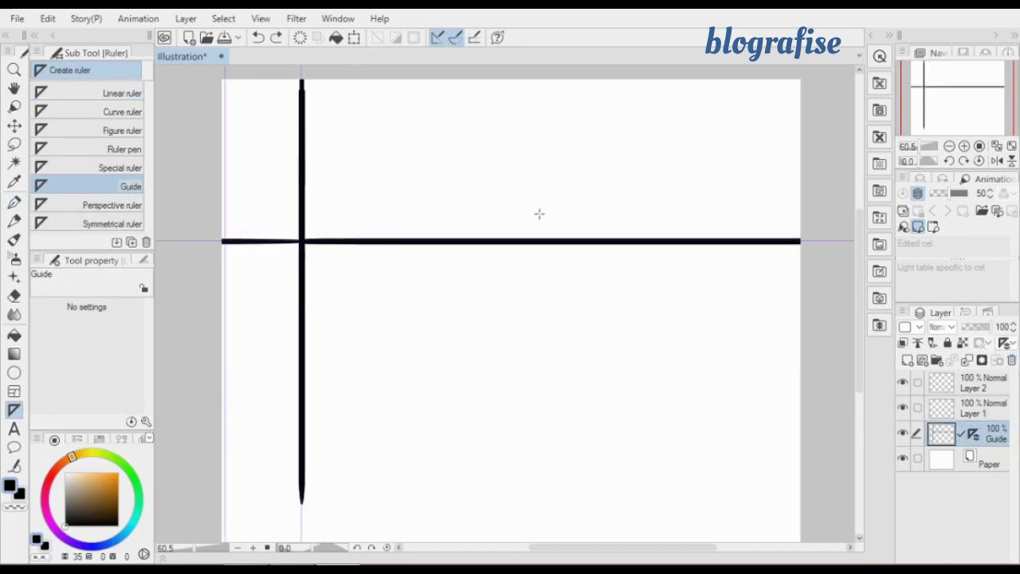
left_click(950, 410)
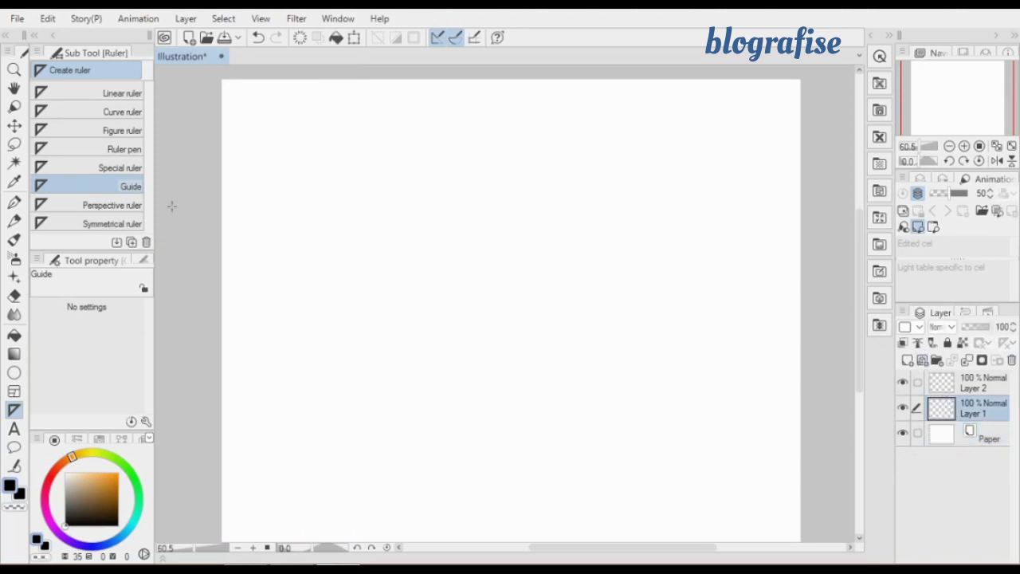
Create one horizontal guide across the canvas's upper part and two vertical guides crossing it with the Guide ruler
left_click_drag(296, 219, 572, 234)
left_click_drag(442, 129, 451, 383)
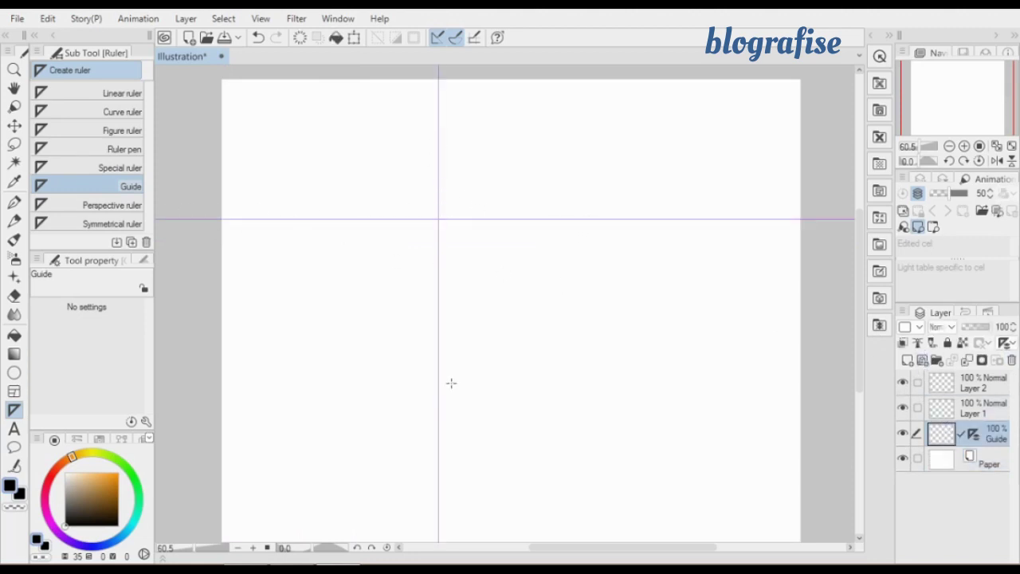
left_click_drag(609, 185, 619, 306)
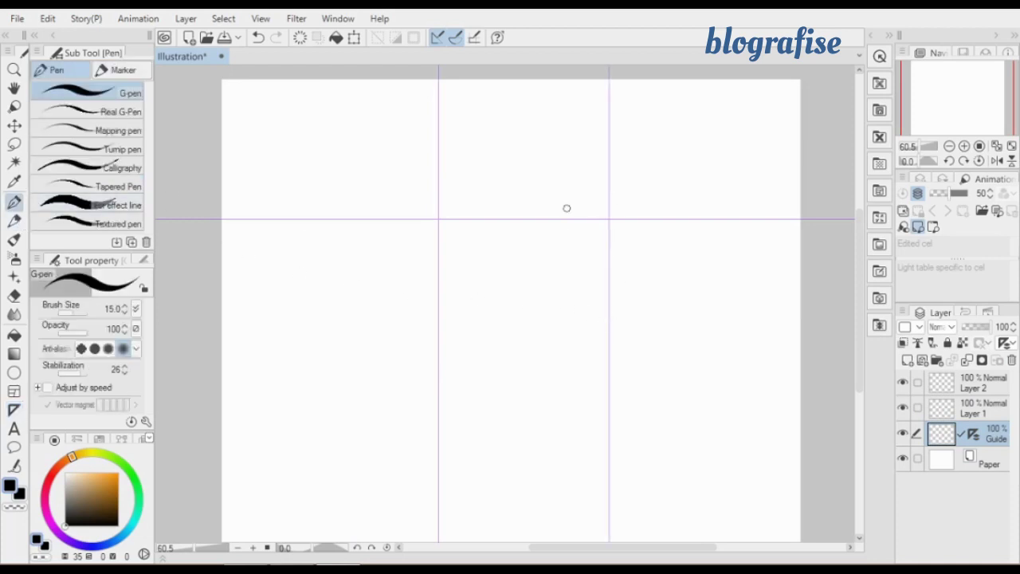
Ink the horizontal guide and both vertical guides with the G-pen
left_click_drag(569, 220, 614, 220)
left_click_drag(609, 332, 610, 534)
left_click_drag(473, 258, 473, 421)
key("ctrl+z")
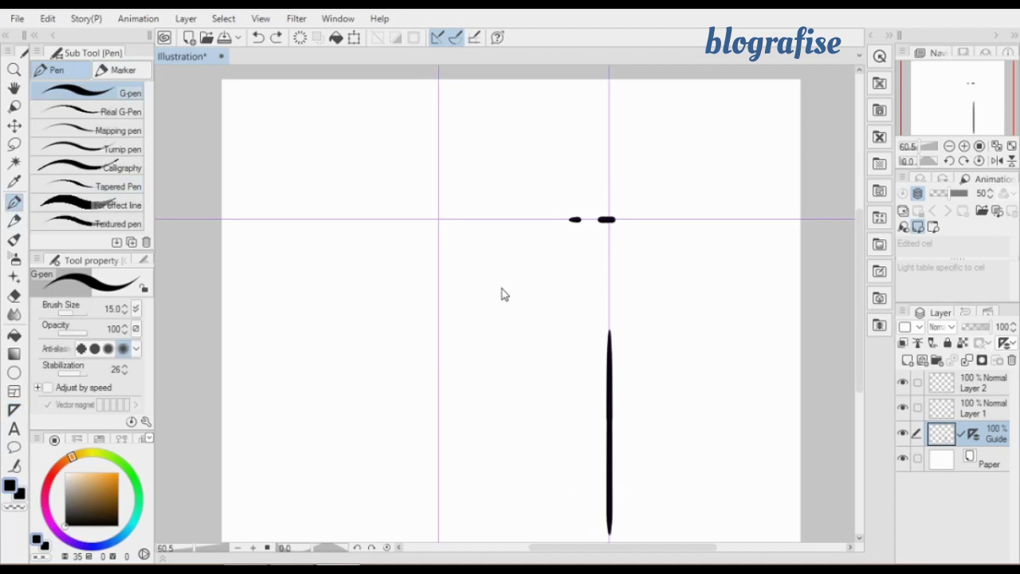
left_click_drag(438, 197, 439, 504)
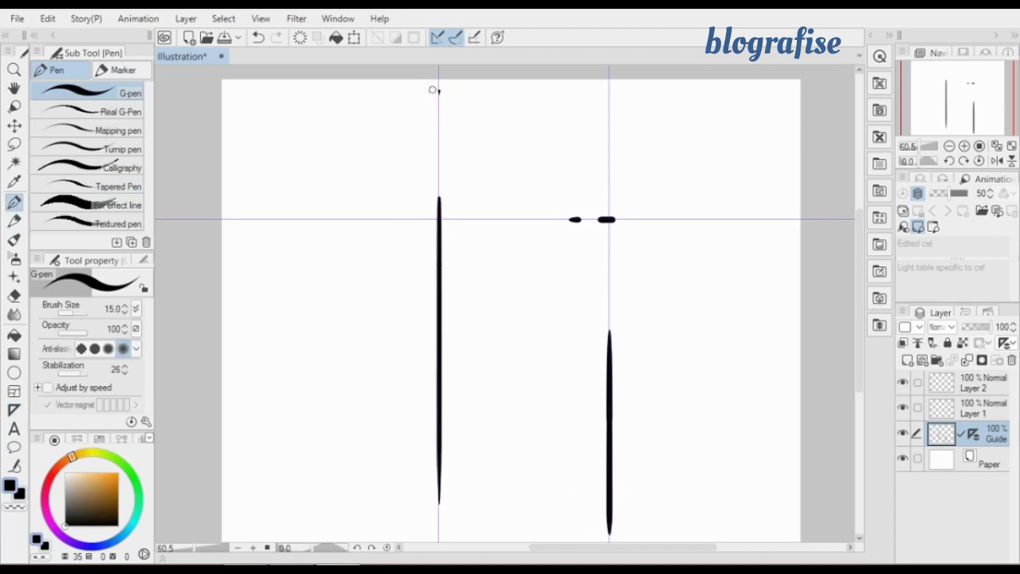
left_click_drag(434, 90, 438, 201)
left_click_drag(205, 210, 778, 193)
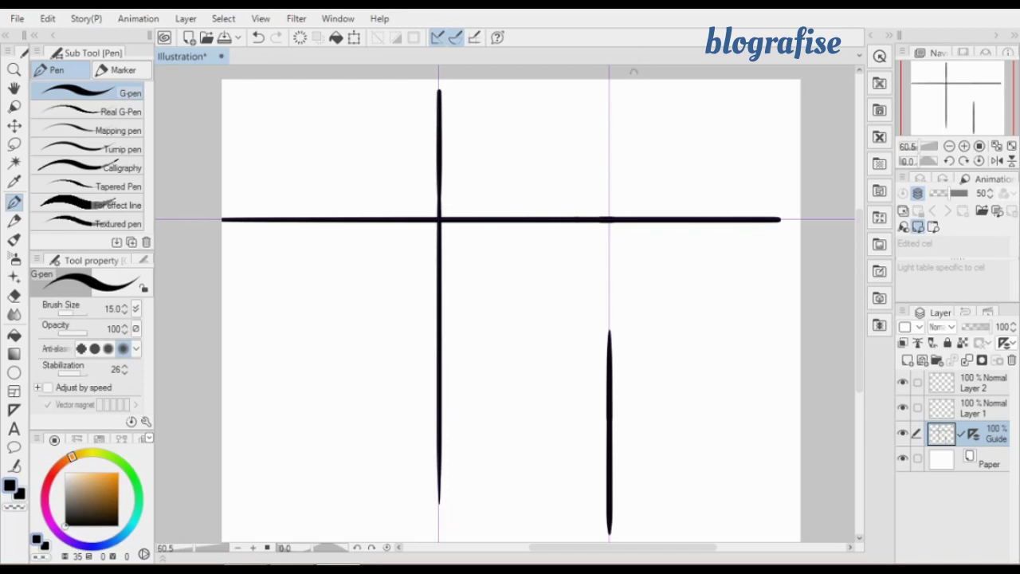
left_click_drag(610, 88, 610, 368)
Add four more vertical guides: two left of the inked verticals, one between them and one to their right
left_click(14, 410)
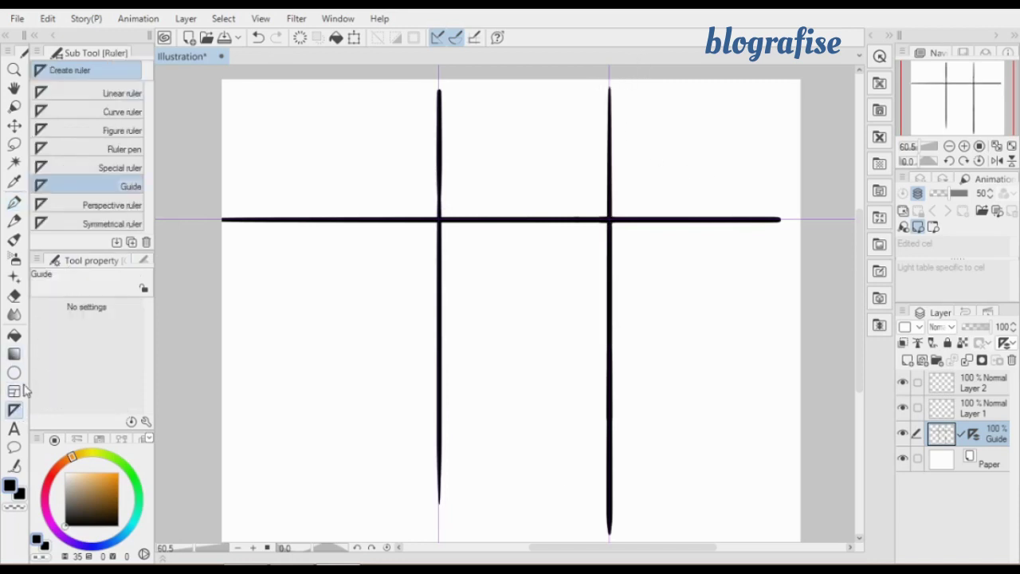
left_click_drag(348, 155, 343, 384)
left_click_drag(255, 181, 255, 282)
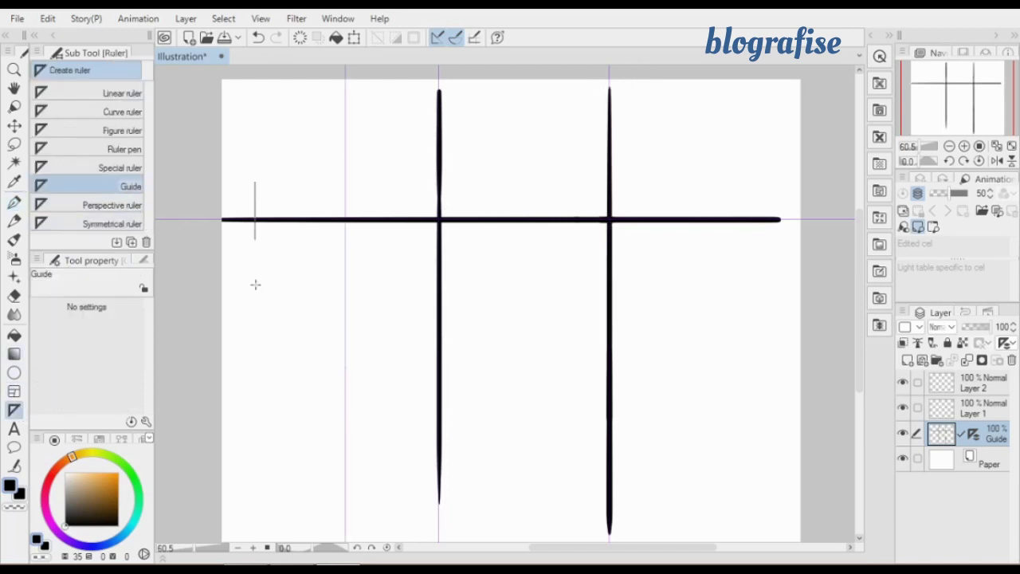
left_click_drag(544, 113, 557, 439)
left_click_drag(709, 149, 709, 374)
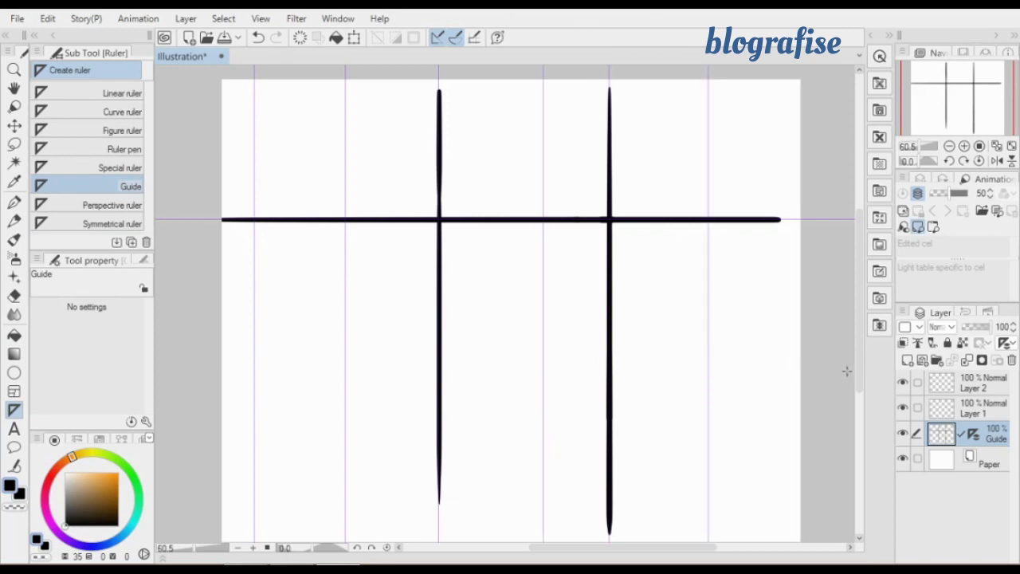
Try adding another guide beside the rightmost vertical guide with Layer 1 selected, then undo it
left_click(971, 409)
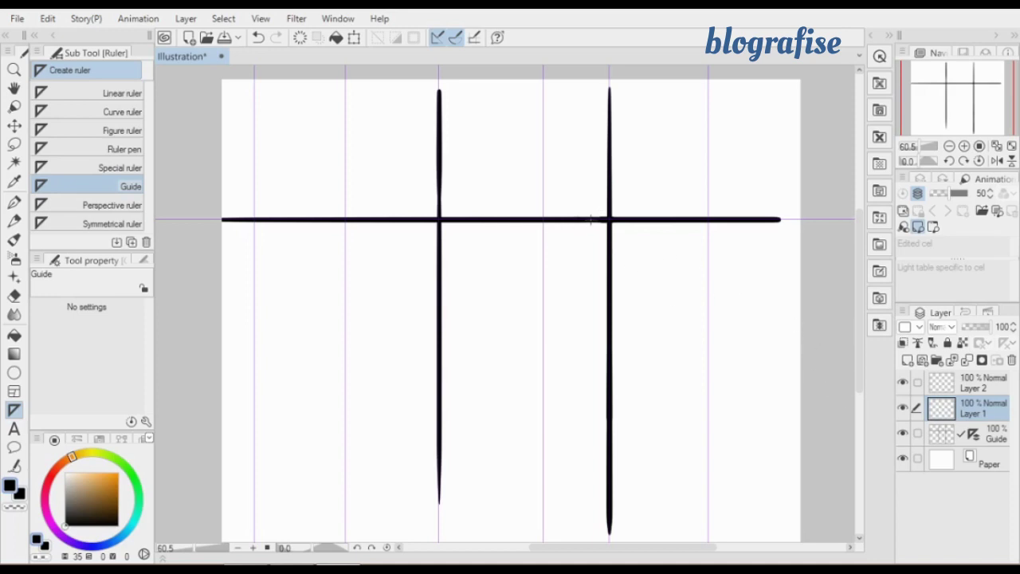
left_click(706, 228)
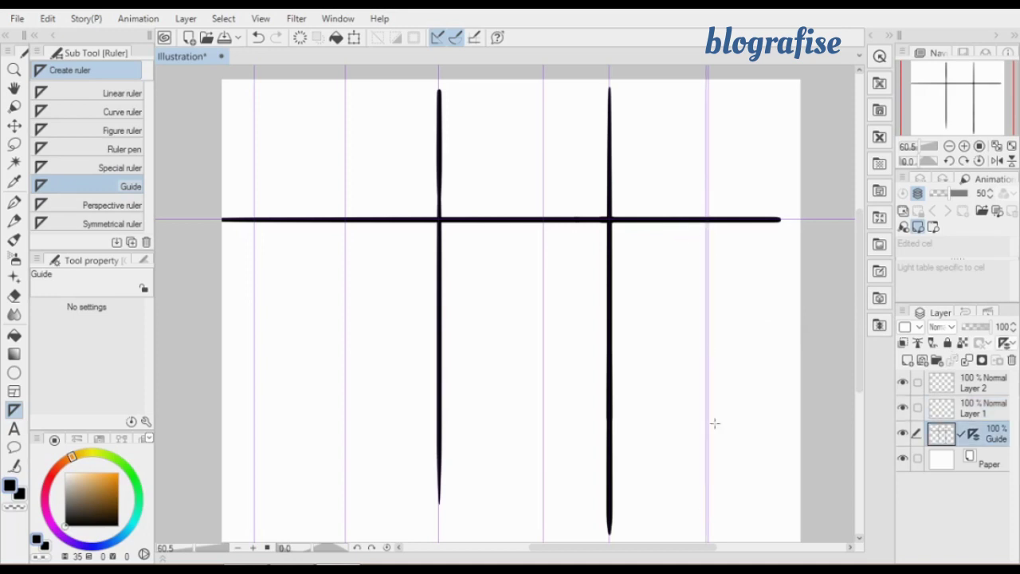
key("ctrl+z")
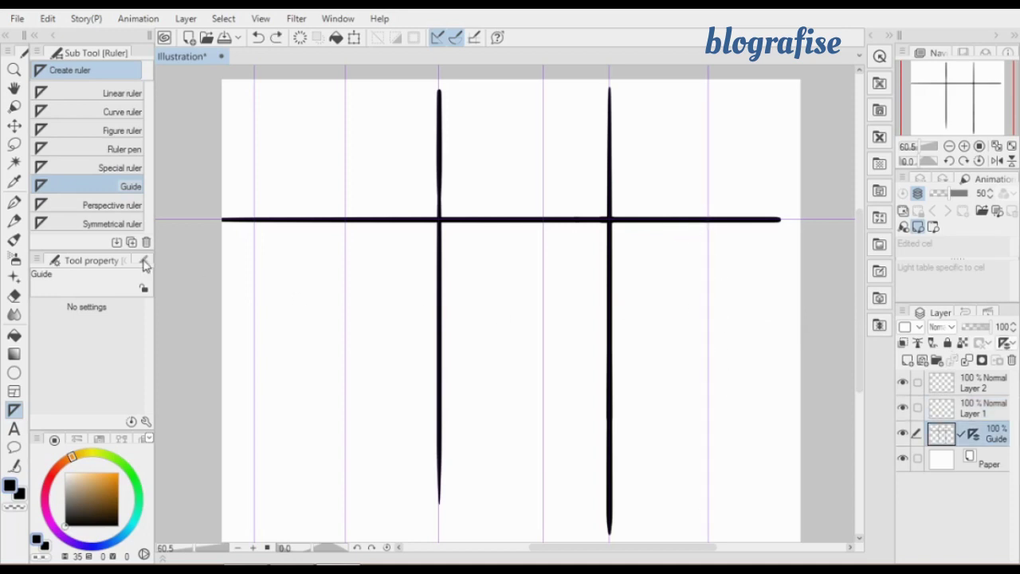
Ink the three leftmost vertical guides with the G-pen on the Guide layer, over the canvas's full height
left_click(13, 201)
left_click_drag(346, 229, 346, 519)
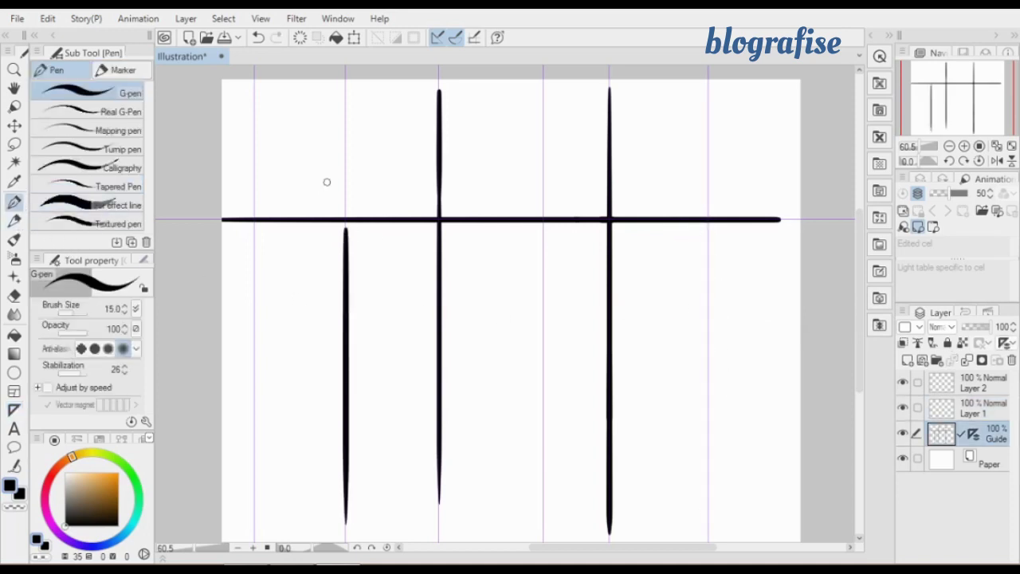
left_click_drag(325, 182, 343, 438)
left_click_drag(346, 80, 332, 287)
left_click_drag(254, 79, 255, 557)
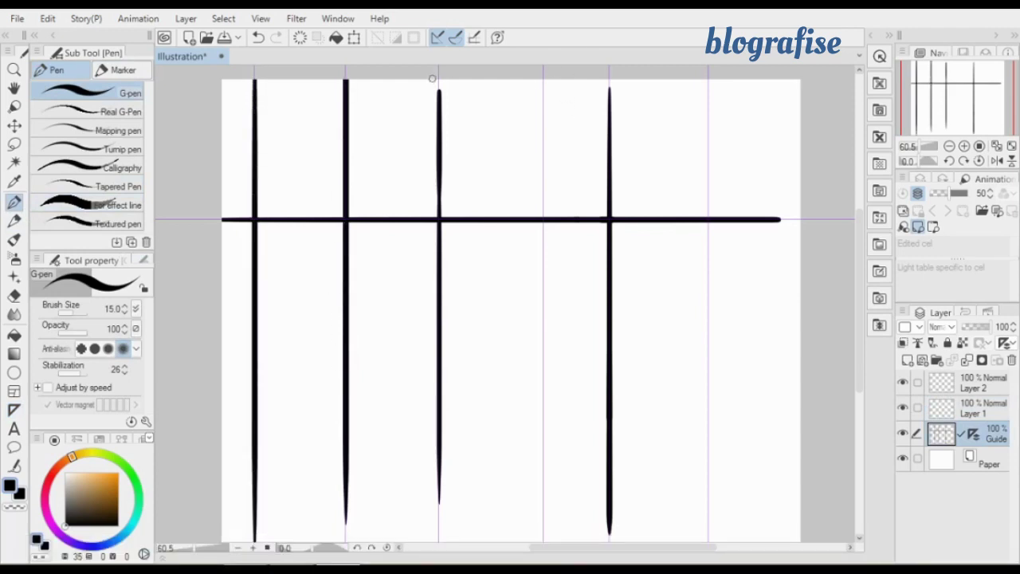
left_click_drag(438, 78, 439, 554)
Ink the three rightmost vertical guides with the G-pen on Layer 1, undoing the stray slanted stroke
left_click(965, 415)
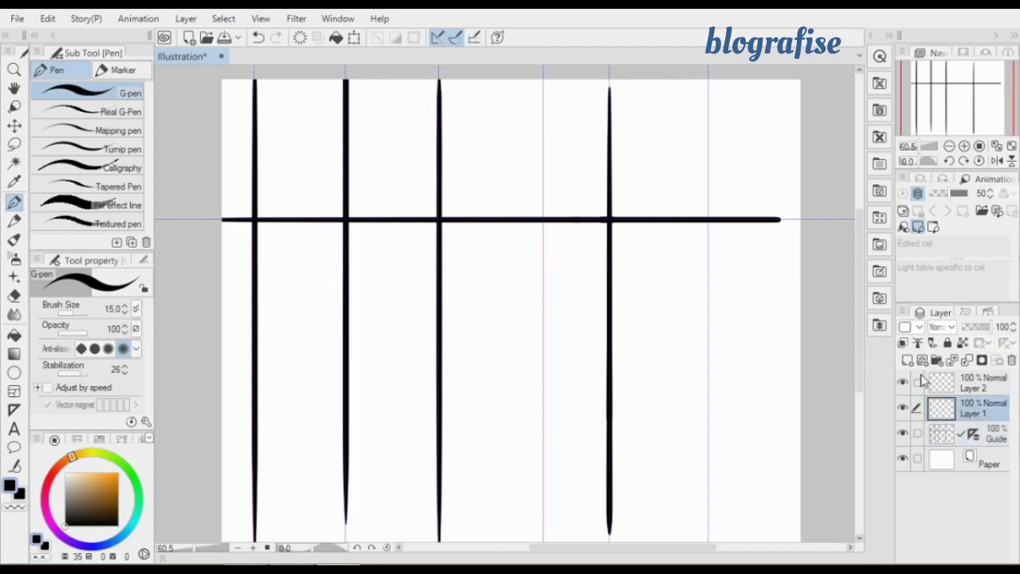
left_click_drag(709, 108, 709, 490)
left_click_drag(734, 135, 687, 530)
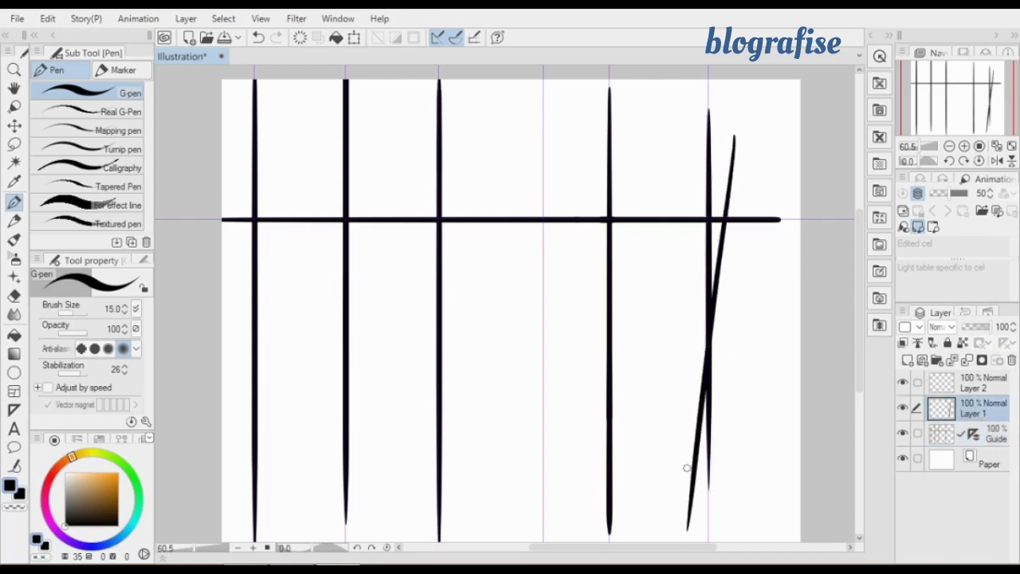
key("ctrl+z")
mouse_move(709, 183)
left_mouse_down()
mouse_move(708, 76)
mouse_move(687, 522)
mouse_move(709, 548)
left_mouse_up()
left_click_drag(609, 70, 610, 544)
left_click_drag(543, 78, 543, 545)
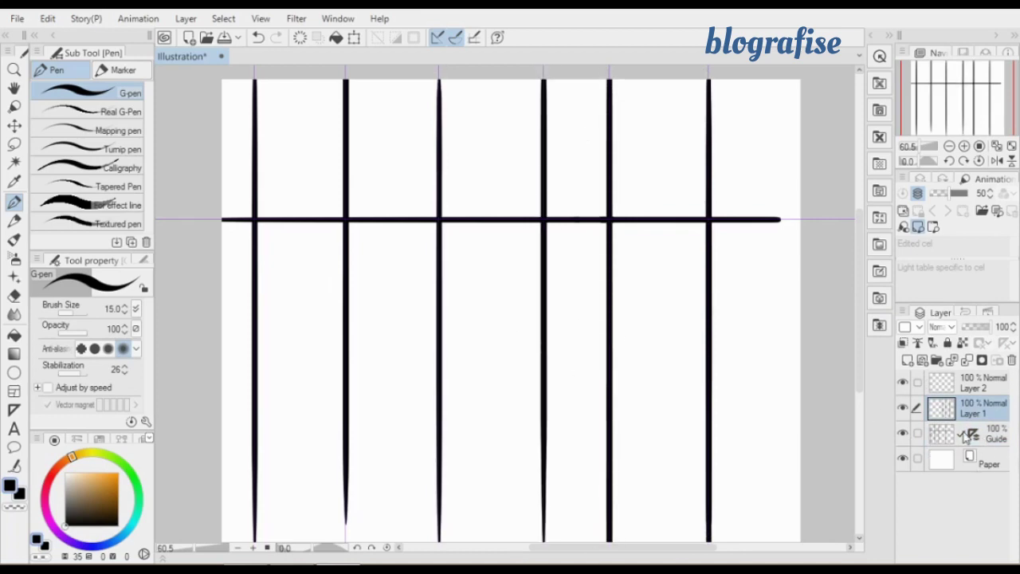
Switch to the Perspective ruler and delete Layer 1 and the Guide layer to clear the canvas
left_click(998, 434)
left_click(978, 410)
left_click(14, 409)
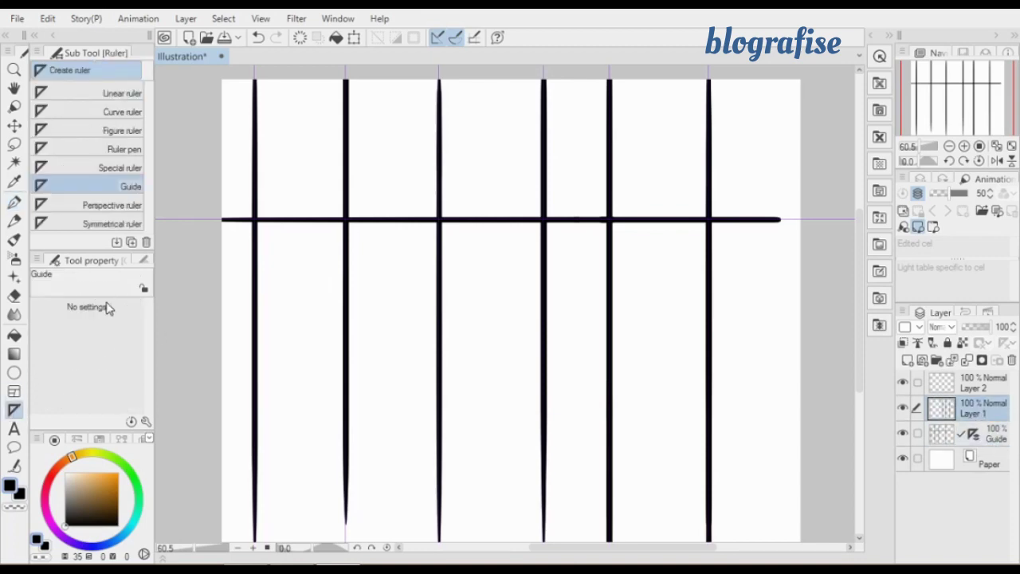
left_click(132, 206)
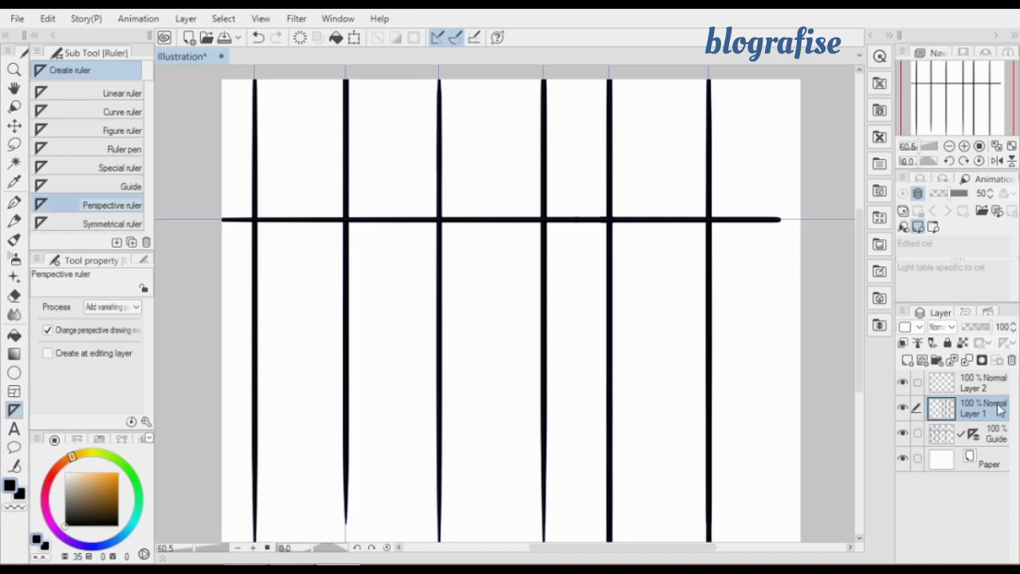
left_click(1012, 360)
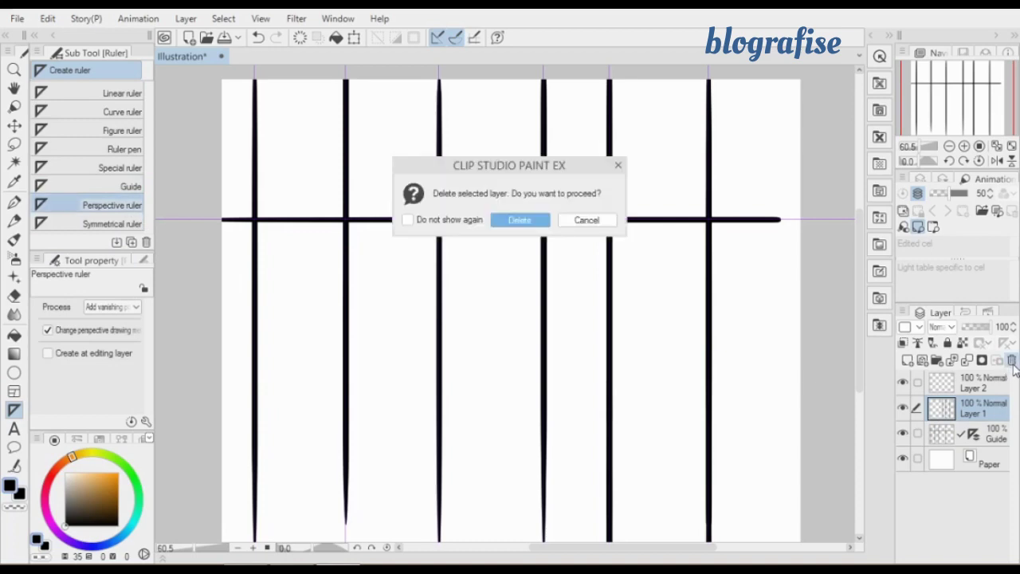
left_click(534, 221)
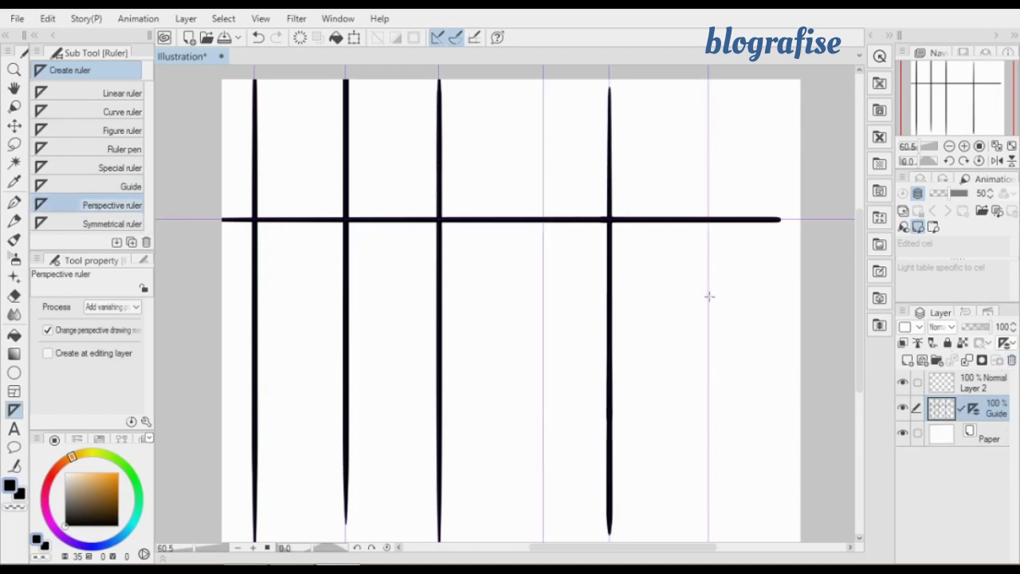
left_click(1012, 360)
left_click(519, 221)
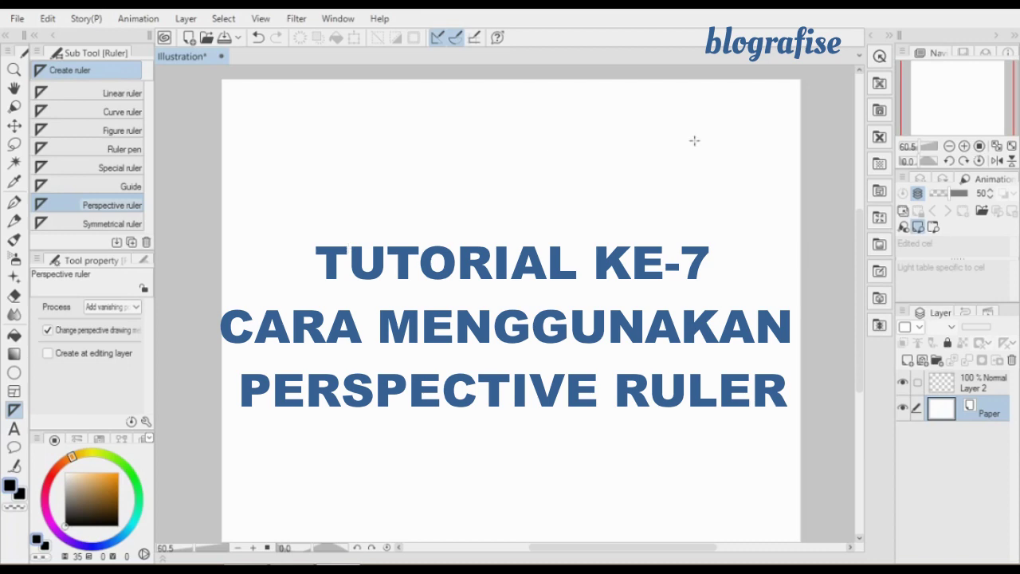
Create a perspective ruler with a vanishing point near the canvas centre, its two lines running to the canvas's left corners
left_click(257, 37)
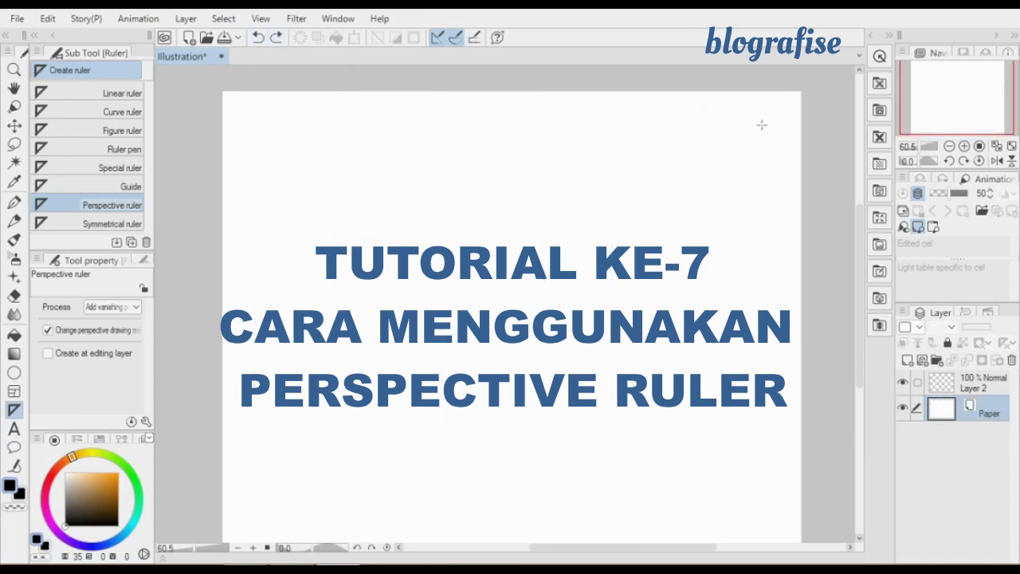
left_click(968, 114)
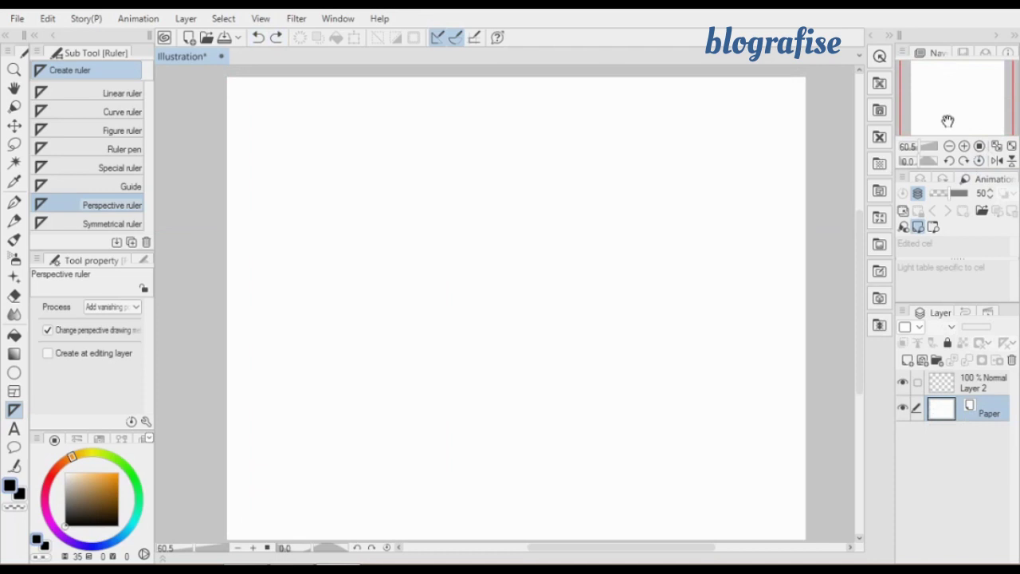
left_click_drag(915, 111, 921, 106)
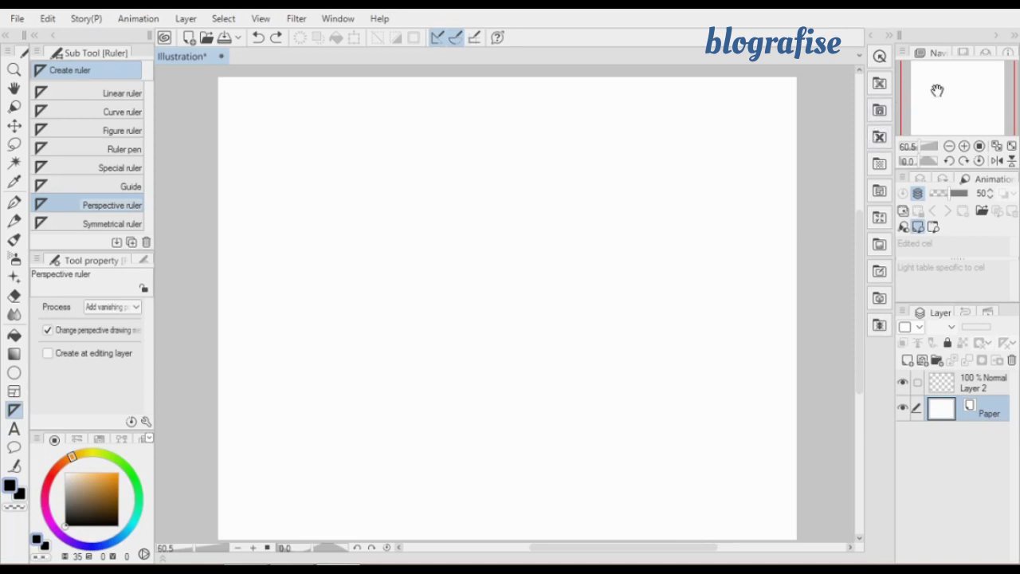
left_click_drag(936, 91, 937, 91)
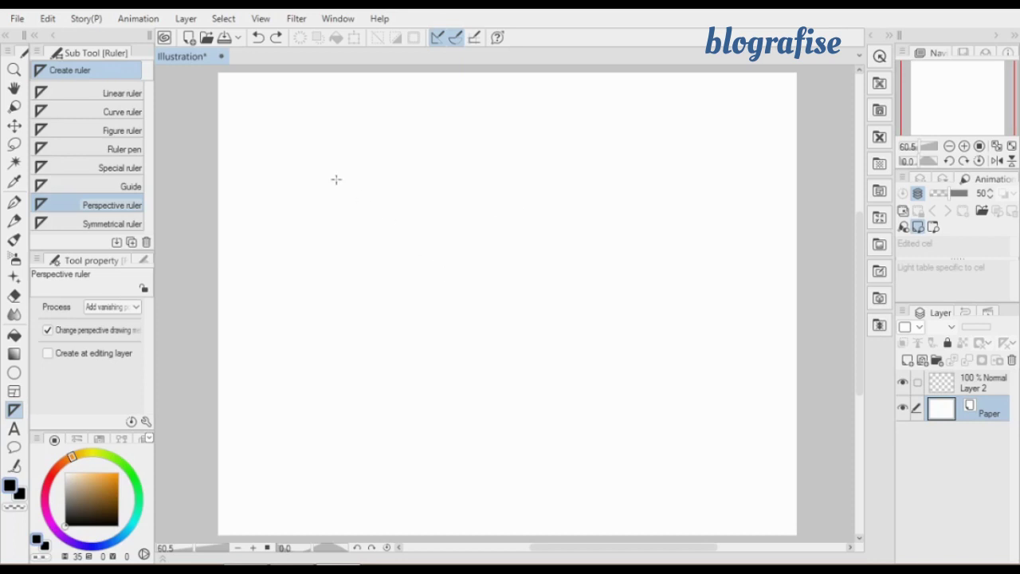
left_click_drag(212, 81, 553, 302)
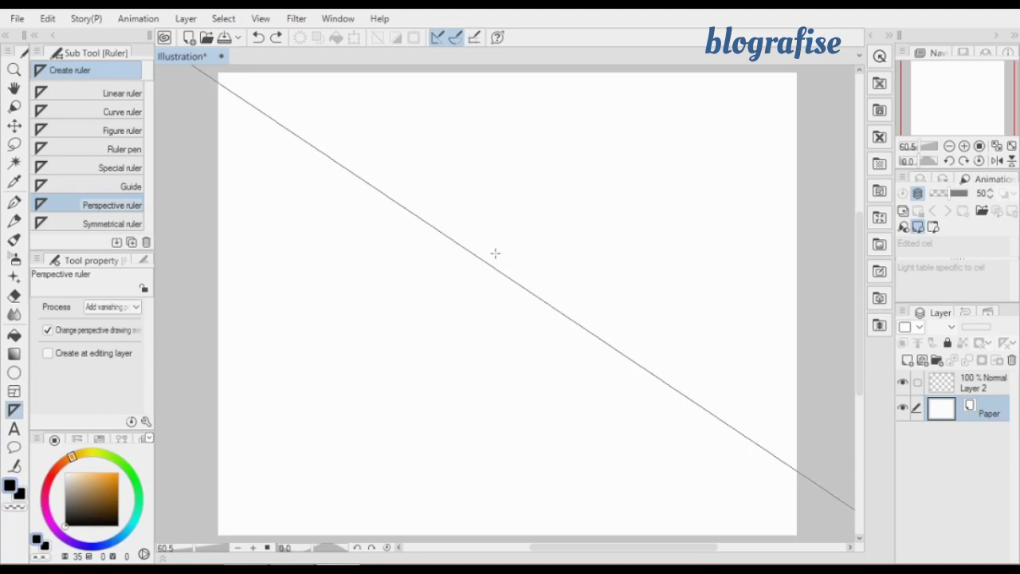
left_click_drag(492, 263, 371, 382)
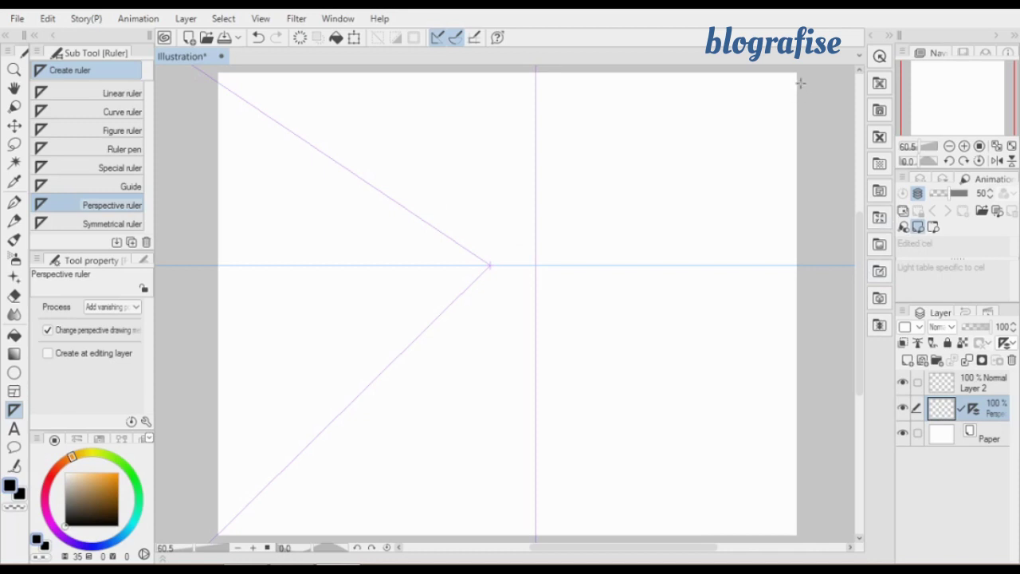
Add a second vanishing point on the horizon right of centre, with lines running to the canvas's upper-right corner and its upper middle
left_click_drag(789, 90, 621, 236)
left_click_drag(579, 207, 608, 266)
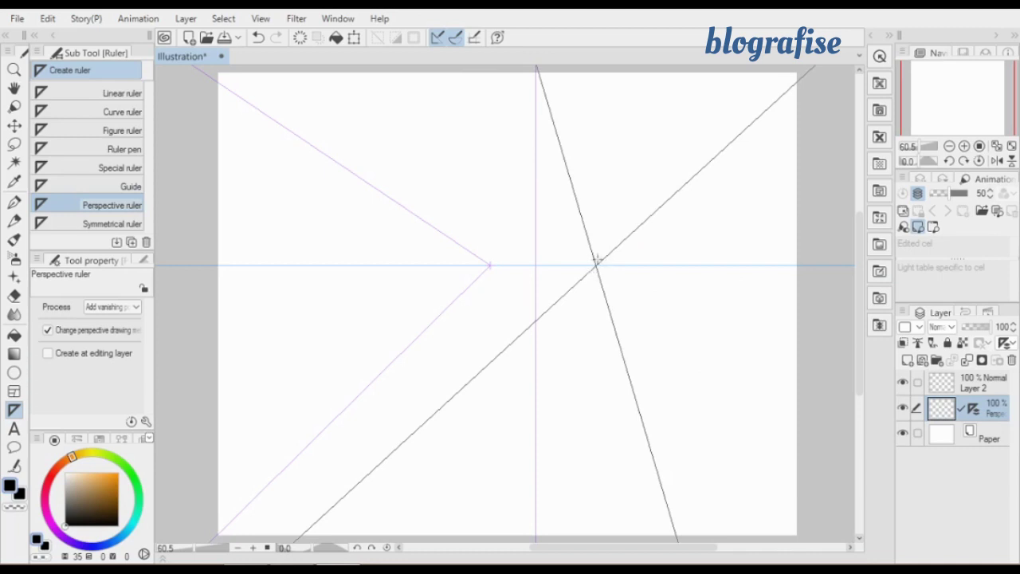
mouse_move(597, 262)
left_mouse_down()
mouse_move(639, 244)
mouse_move(641, 230)
mouse_move(594, 274)
left_mouse_up()
left_click(600, 276)
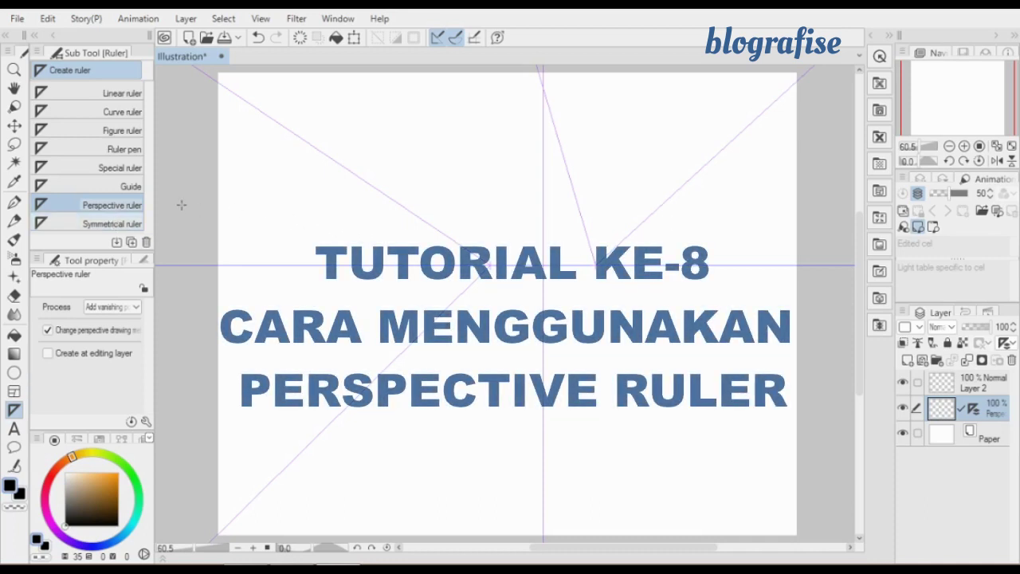
Add a raster layer, hide the perspective ruler layer, and create a vertical symmetrical ruler with 2 lines through the canvas centre
left_click(125, 226)
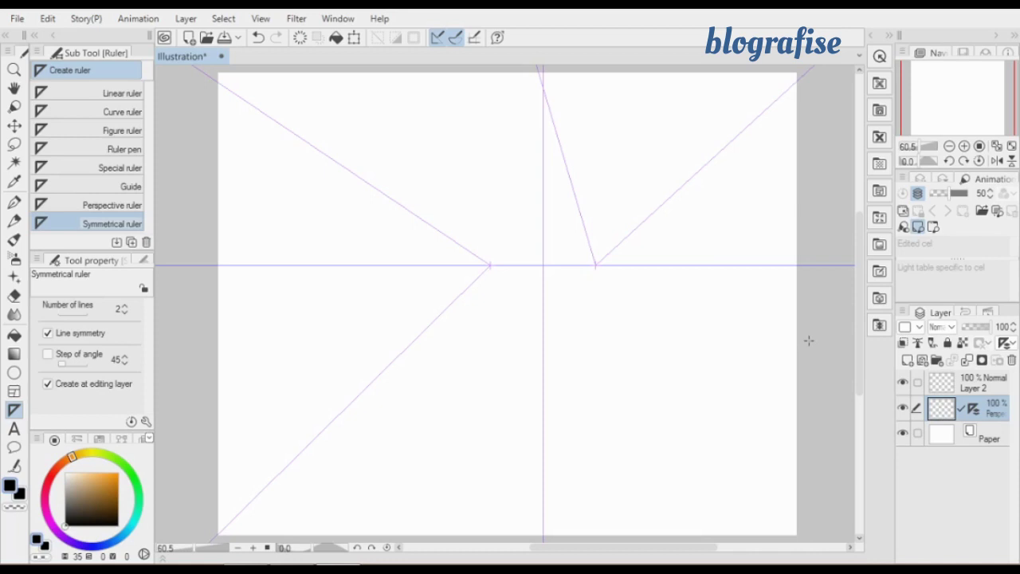
left_click(908, 360)
left_click(903, 433)
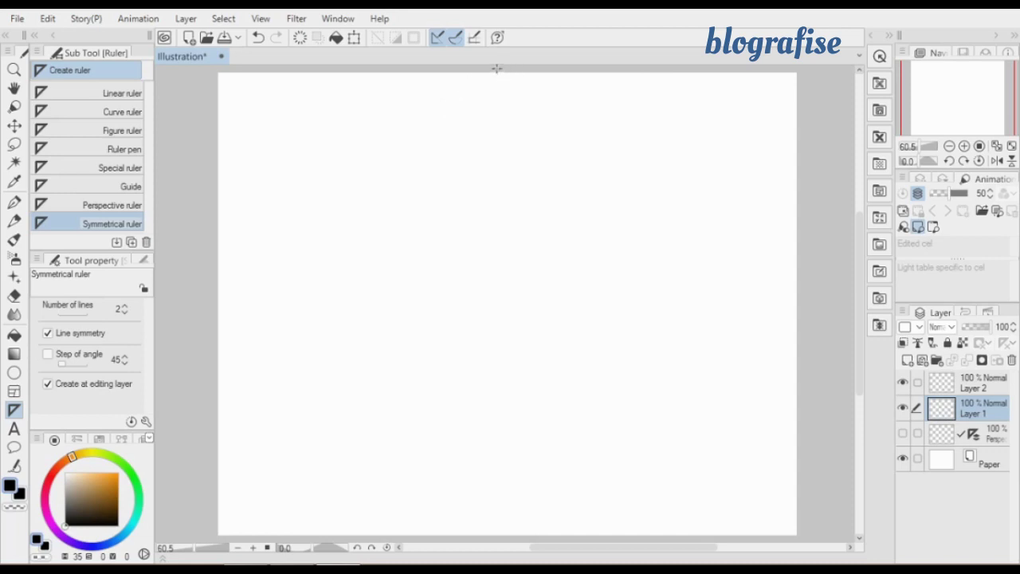
left_click_drag(497, 66, 487, 241)
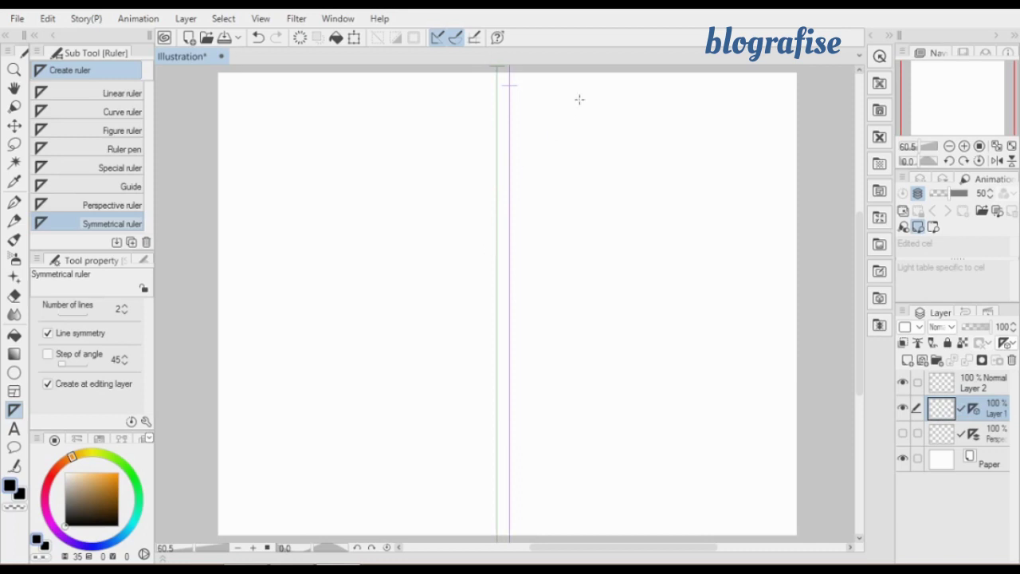
left_click_drag(580, 99, 484, 181)
left_click_drag(388, 158, 433, 204)
key("ctrl+z")
key("ctrl+z")
left_click_drag(630, 157, 558, 233)
key("ctrl+z")
key("ctrl+z")
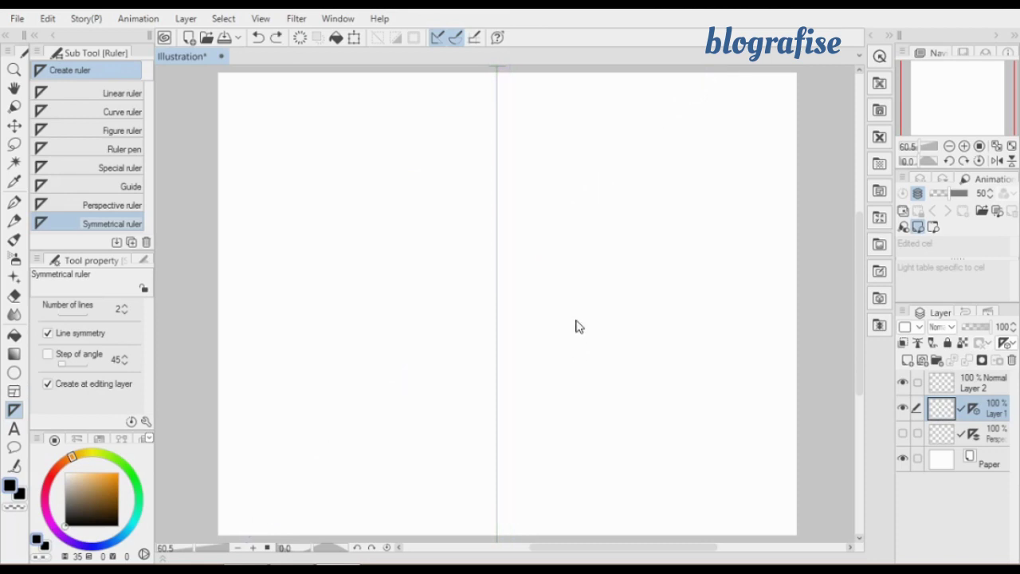
Ink a mirrored pair of upper eyelids with flicked outer corners using the G-pen, undoing the unwanted strokes
left_click(14, 201)
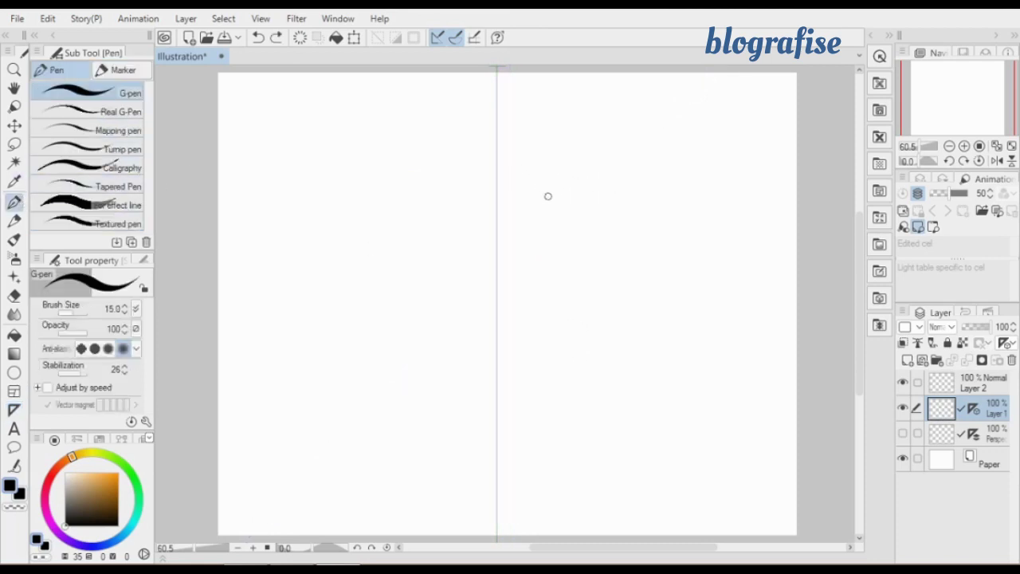
mouse_move(538, 201)
left_mouse_down()
mouse_move(577, 147)
mouse_move(605, 138)
mouse_move(649, 164)
mouse_move(689, 210)
mouse_move(720, 192)
mouse_move(642, 236)
left_mouse_up()
mouse_move(594, 144)
left_mouse_down()
mouse_move(592, 227)
mouse_move(630, 229)
mouse_move(637, 197)
mouse_move(631, 162)
mouse_move(593, 142)
mouse_move(617, 240)
left_mouse_up()
key("ctrl+z")
key("ctrl+z")
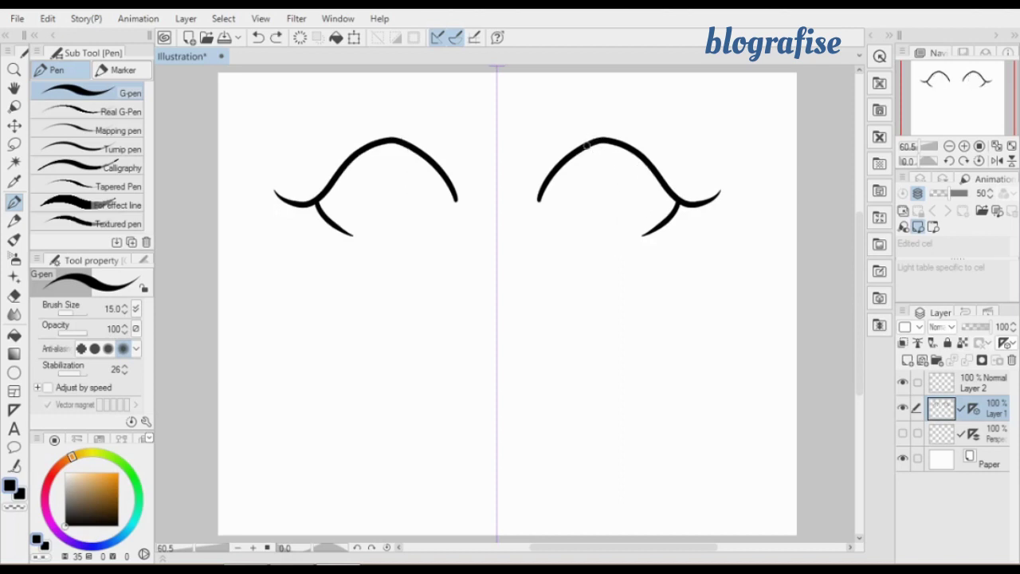
Ink both side curves of the mirrored irises, redo the outer curve, and add a curved highlight line inside
left_click_drag(588, 143, 603, 244)
left_click_drag(637, 152, 626, 245)
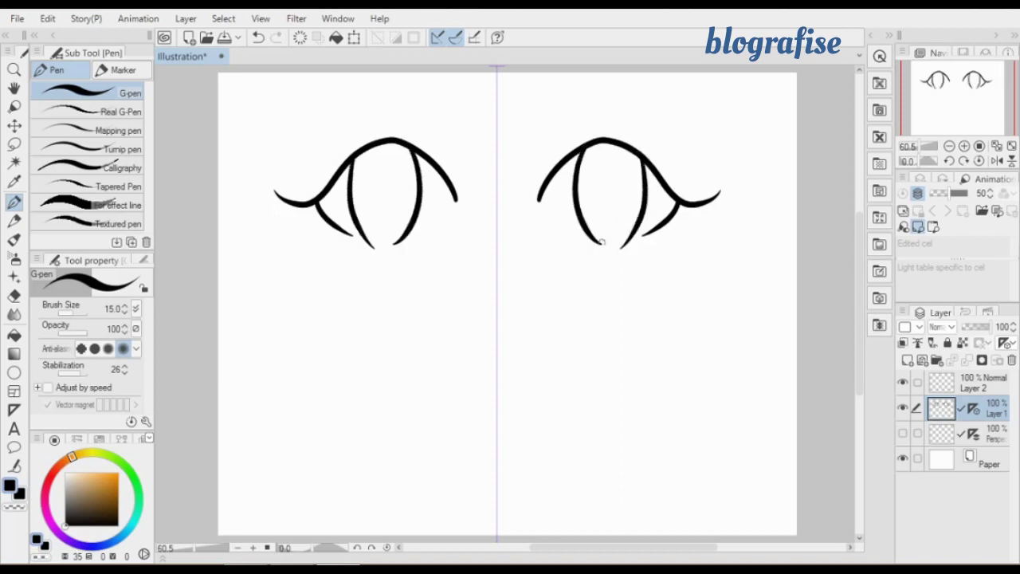
key("ctrl+z")
left_click_drag(639, 152, 626, 242)
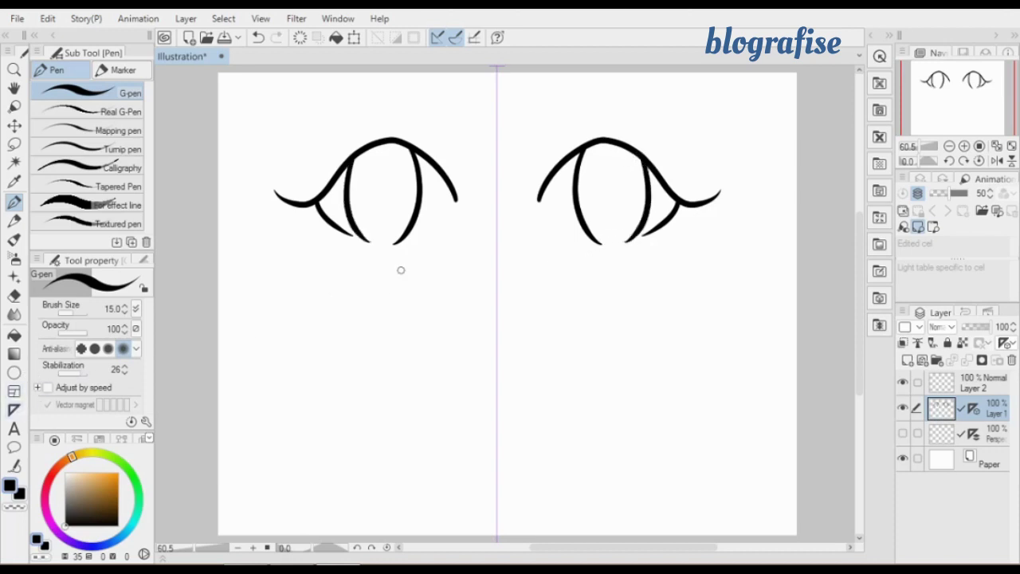
mouse_move(612, 143)
left_mouse_down()
mouse_move(611, 171)
mouse_move(641, 190)
left_mouse_up()
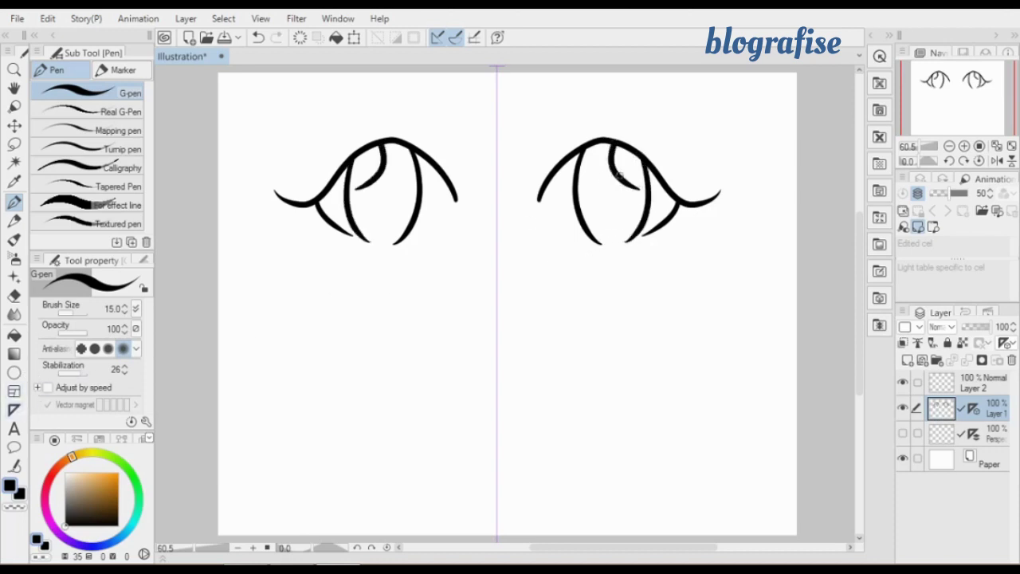
Try other highlight and pupil strokes inside the irises, and undo the whole mirrored eye drawing
key("ctrl+z")
mouse_move(612, 142)
left_mouse_down()
mouse_move(614, 180)
mouse_move(652, 188)
mouse_move(599, 190)
mouse_move(634, 206)
mouse_move(638, 192)
mouse_move(595, 198)
mouse_move(630, 201)
mouse_move(620, 188)
left_mouse_up()
key("ctrl+z")
mouse_move(601, 175)
left_mouse_down()
mouse_move(597, 195)
mouse_move(609, 175)
mouse_move(603, 208)
mouse_move(624, 214)
left_mouse_up()
key("ctrl+z")
key("ctrl+z")
key("ctrl+z")
key("ctrl+z")
key("ctrl+z")
key("ctrl+z")
key("ctrl+z")
key("ctrl+z")
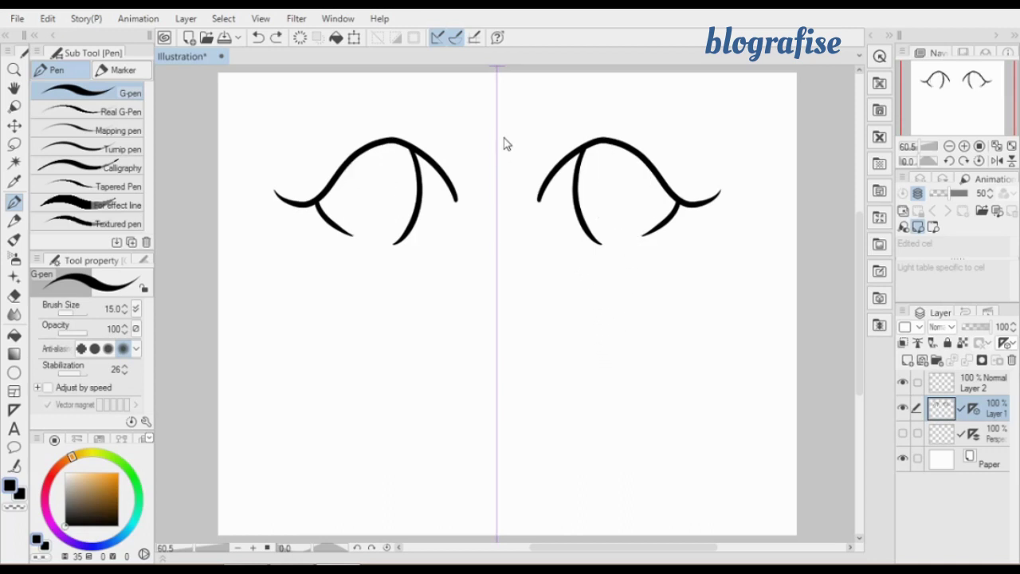
Ink a mirrored ornament of curled scrolls, pointed leaf shapes and a small central ring around the vertical symmetrical ruler
mouse_move(530, 132)
left_mouse_down()
mouse_move(527, 101)
mouse_move(543, 114)
mouse_move(517, 171)
mouse_move(516, 215)
mouse_move(537, 222)
mouse_move(538, 202)
mouse_move(524, 197)
mouse_move(543, 204)
mouse_move(526, 217)
mouse_move(514, 208)
mouse_move(511, 241)
mouse_move(536, 314)
mouse_move(564, 305)
mouse_move(546, 285)
left_mouse_up()
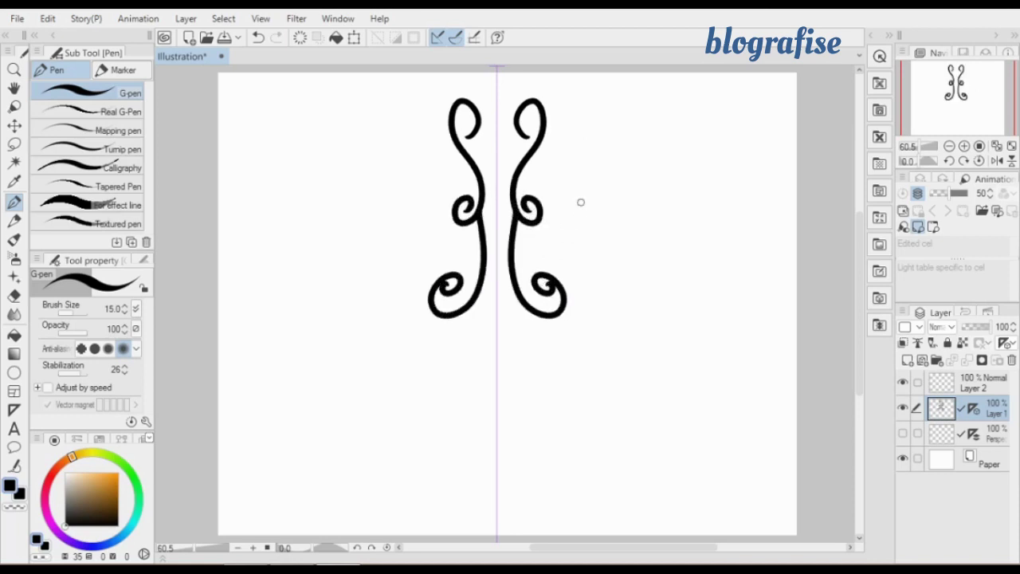
mouse_move(533, 196)
left_mouse_down()
mouse_move(572, 191)
mouse_move(597, 132)
mouse_move(585, 108)
mouse_move(573, 165)
mouse_move(544, 182)
mouse_move(594, 219)
mouse_move(640, 316)
mouse_move(583, 246)
mouse_move(553, 237)
mouse_move(580, 273)
mouse_move(580, 345)
mouse_move(597, 394)
mouse_move(568, 313)
mouse_move(523, 401)
left_mouse_up()
mouse_move(534, 330)
left_mouse_down()
mouse_move(531, 383)
mouse_move(517, 410)
left_mouse_up()
left_click_drag(535, 327, 484, 406)
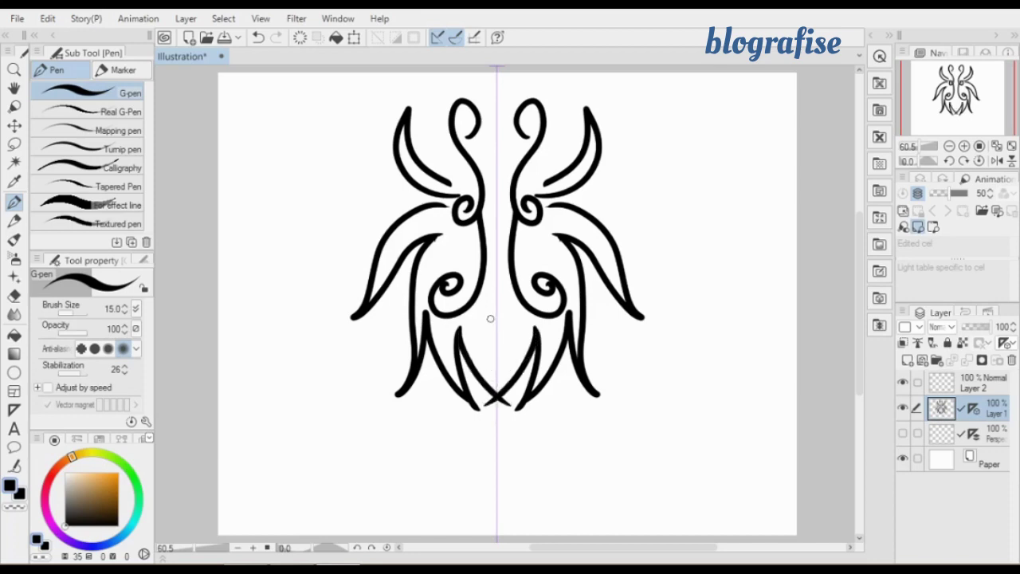
mouse_move(496, 309)
left_mouse_down()
mouse_move(513, 335)
mouse_move(497, 343)
left_mouse_up()
Create a horizontal symmetrical ruler with 2 lines across the middle of the canvas and return to the G-pen
left_click(13, 390)
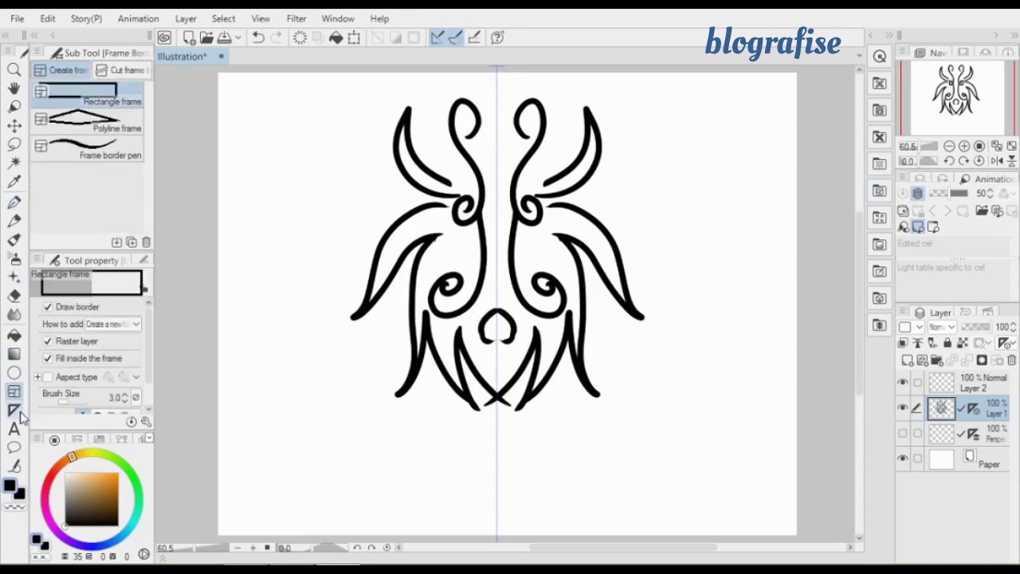
left_click(13, 408)
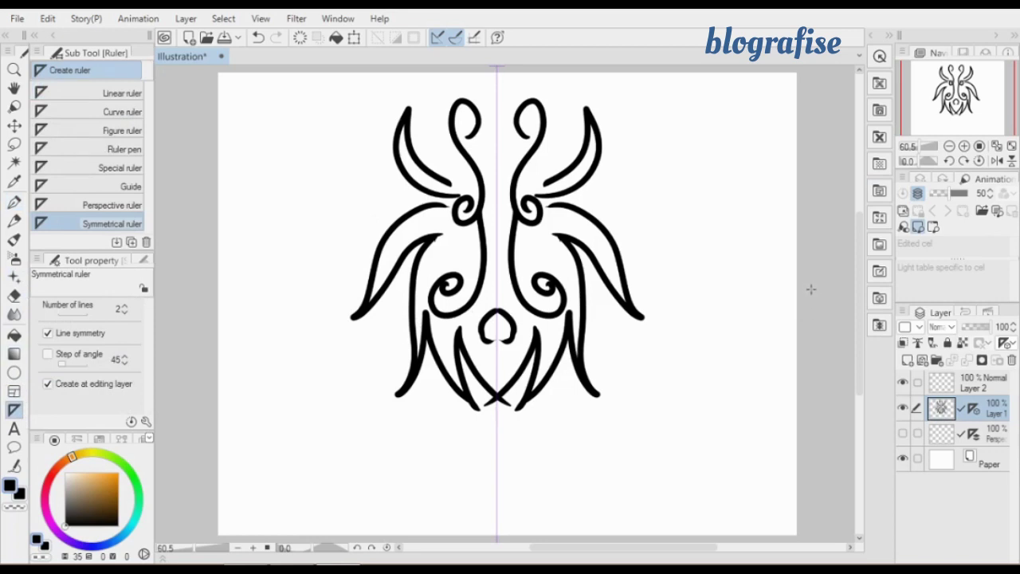
left_click_drag(813, 295, 618, 323)
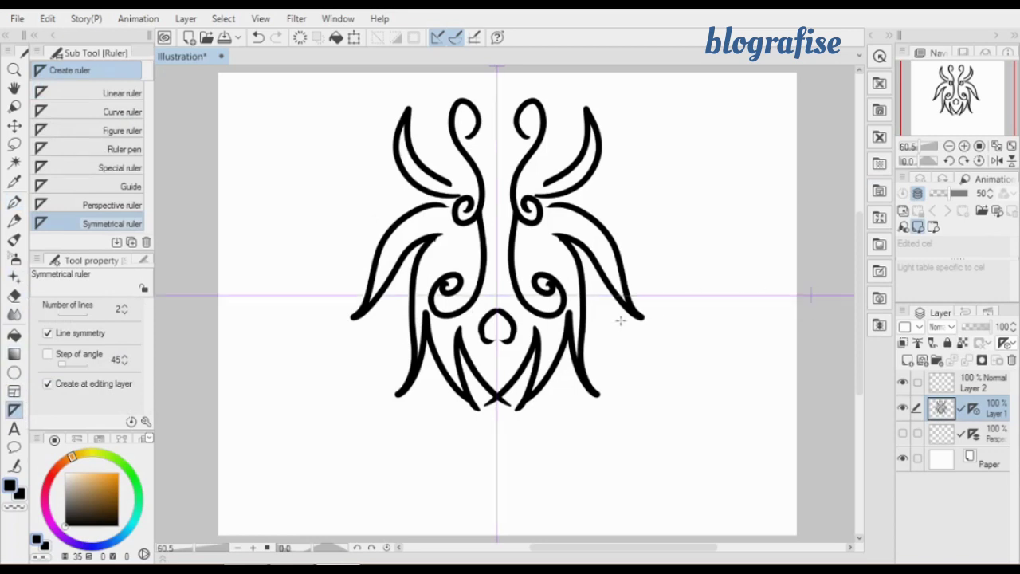
key("p")
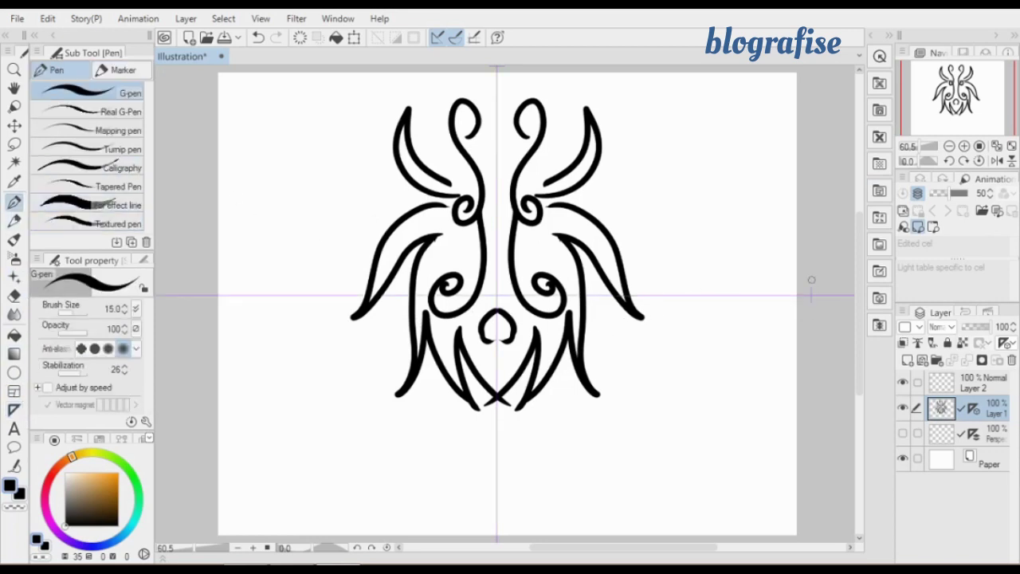
Try inking small spirals mirrored across the horizontal ruler to the right of the ornament, and undo them
mouse_move(753, 288)
left_mouse_down()
mouse_move(723, 259)
mouse_move(717, 268)
mouse_move(738, 284)
mouse_move(734, 273)
mouse_move(726, 285)
mouse_move(767, 284)
mouse_move(767, 250)
mouse_move(752, 244)
mouse_move(749, 269)
left_mouse_up()
key("ctrl+z")
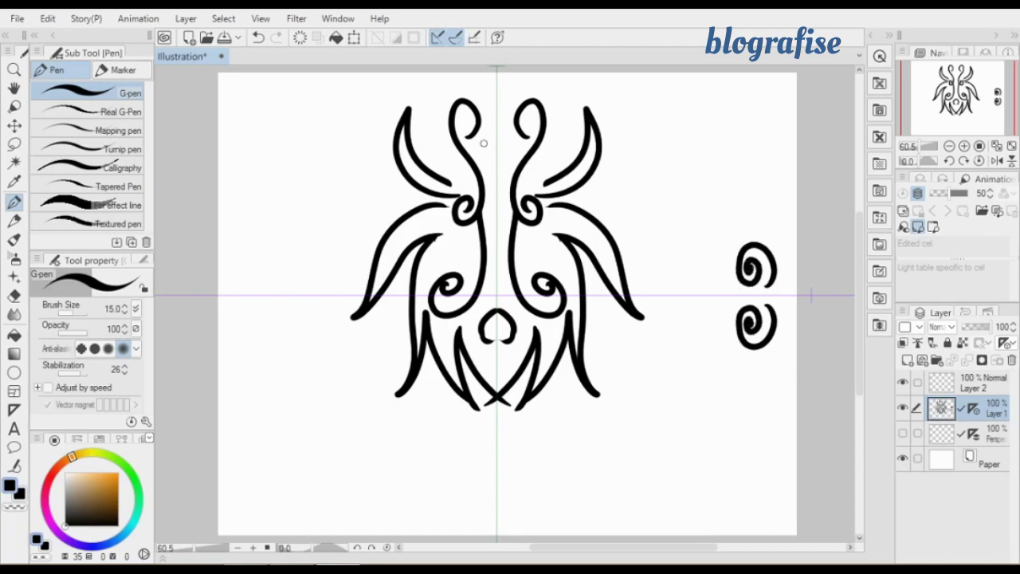
mouse_move(483, 143)
left_mouse_down()
mouse_move(506, 120)
mouse_move(524, 145)
mouse_move(526, 185)
left_mouse_up()
key("ctrl+z")
mouse_move(739, 262)
left_mouse_down()
mouse_move(701, 271)
mouse_move(683, 238)
mouse_move(712, 222)
mouse_move(727, 238)
mouse_move(698, 234)
left_mouse_up()
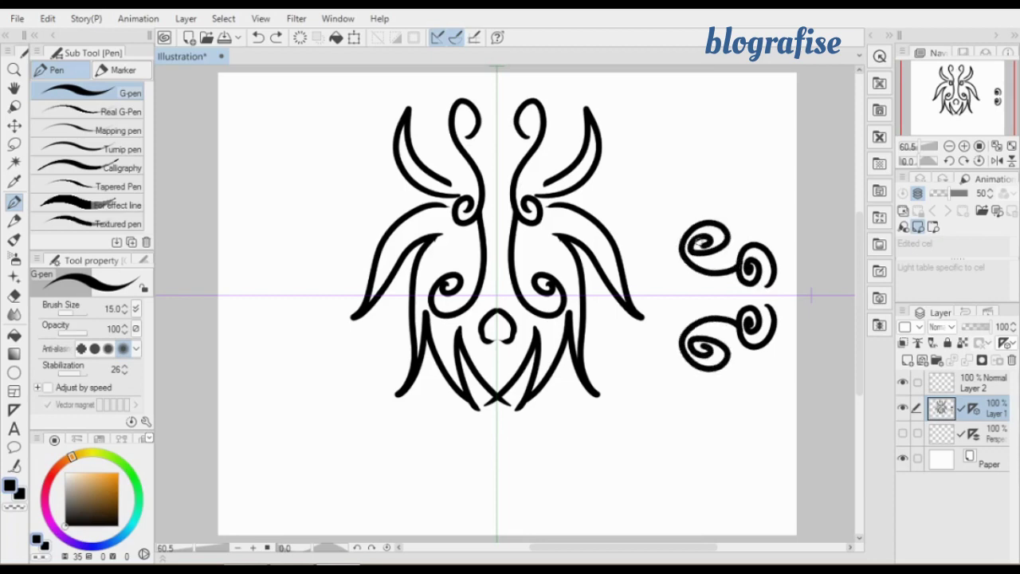
key("ctrl+z")
key("ctrl+z")
Ink a mirrored spiky, jagged motif from the canvas's right edge to the ornament, adding inner ovals, short strokes and a filled dot
mouse_move(761, 294)
left_mouse_down()
mouse_move(801, 231)
mouse_move(744, 258)
mouse_move(735, 282)
mouse_move(726, 258)
mouse_move(673, 229)
mouse_move(701, 254)
mouse_move(699, 270)
mouse_move(683, 262)
mouse_move(673, 273)
mouse_move(627, 278)
left_mouse_up()
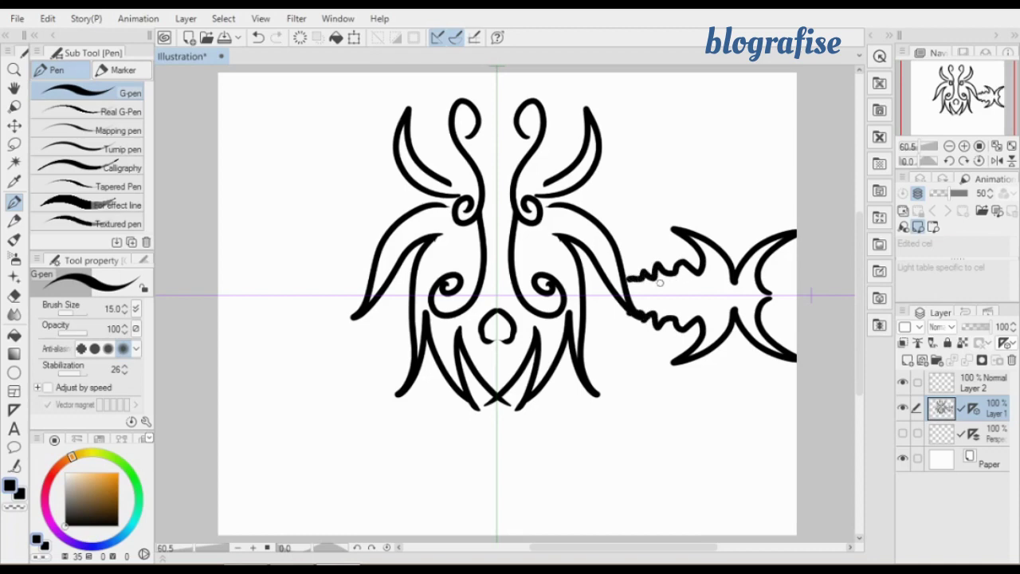
mouse_move(714, 245)
left_mouse_down()
mouse_move(762, 267)
mouse_move(753, 258)
mouse_move(748, 287)
mouse_move(718, 280)
left_mouse_up()
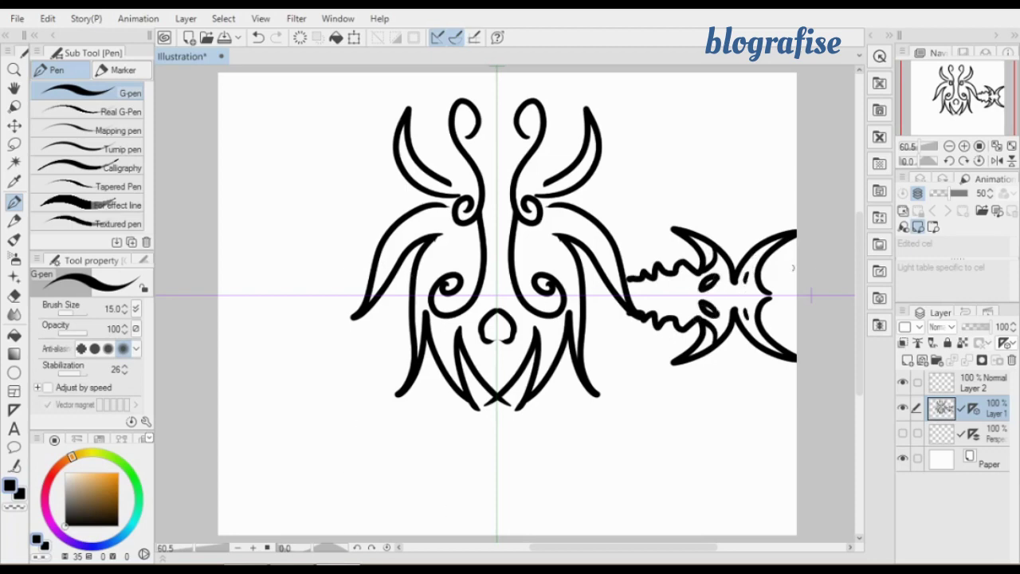
mouse_move(630, 279)
left_mouse_down()
mouse_move(642, 298)
mouse_move(661, 297)
left_mouse_up()
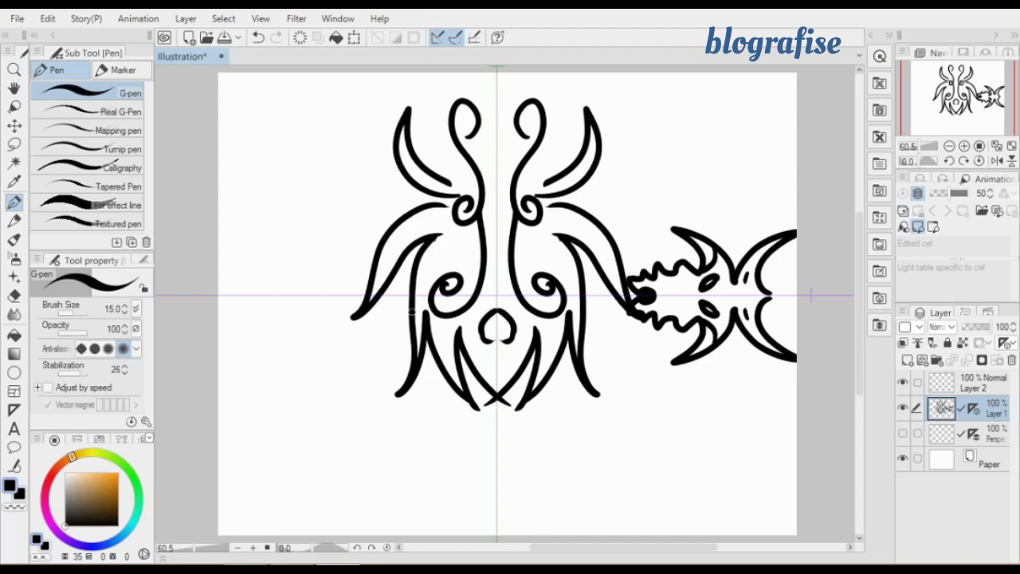
Ink a mirrored row of spiky, jagged segments from the ornament to the canvas's left edge, with a filled dot in each
mouse_move(369, 285)
left_mouse_down()
mouse_move(316, 257)
mouse_move(336, 286)
mouse_move(304, 283)
mouse_move(299, 263)
mouse_move(253, 237)
mouse_move(280, 270)
mouse_move(271, 283)
mouse_move(241, 288)
mouse_move(243, 271)
mouse_move(216, 227)
mouse_move(231, 279)
mouse_move(219, 280)
left_mouse_up()
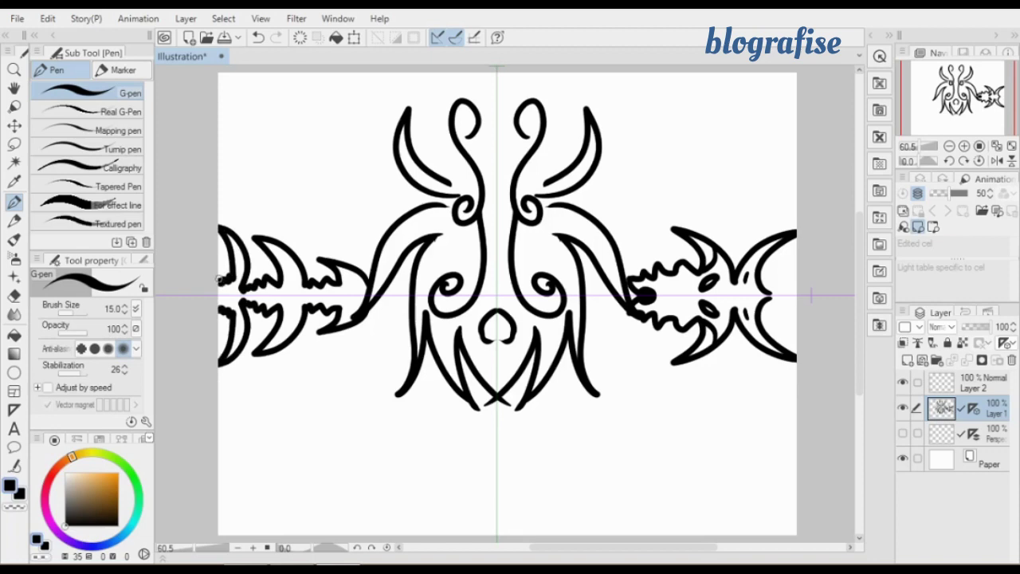
left_click_drag(230, 294, 228, 296)
left_click_drag(293, 296, 292, 297)
left_click_drag(359, 292, 352, 296)
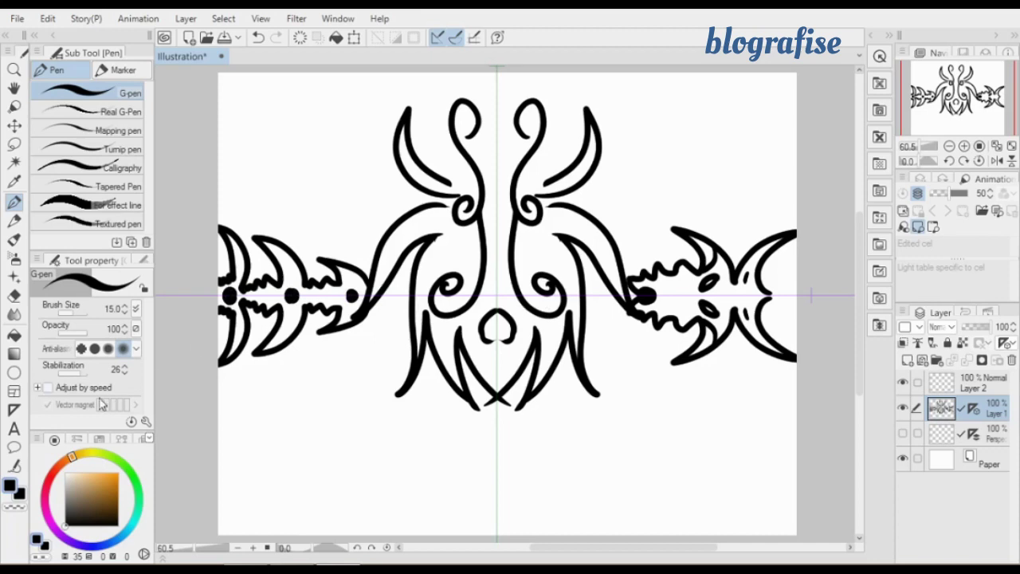
Switch back to the Symmetrical ruler
left_click(17, 409)
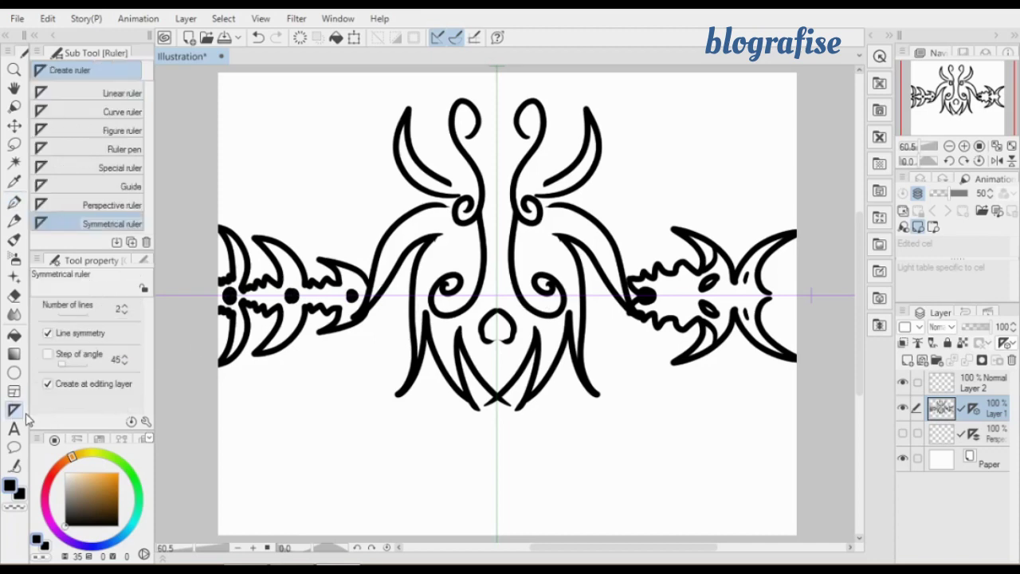